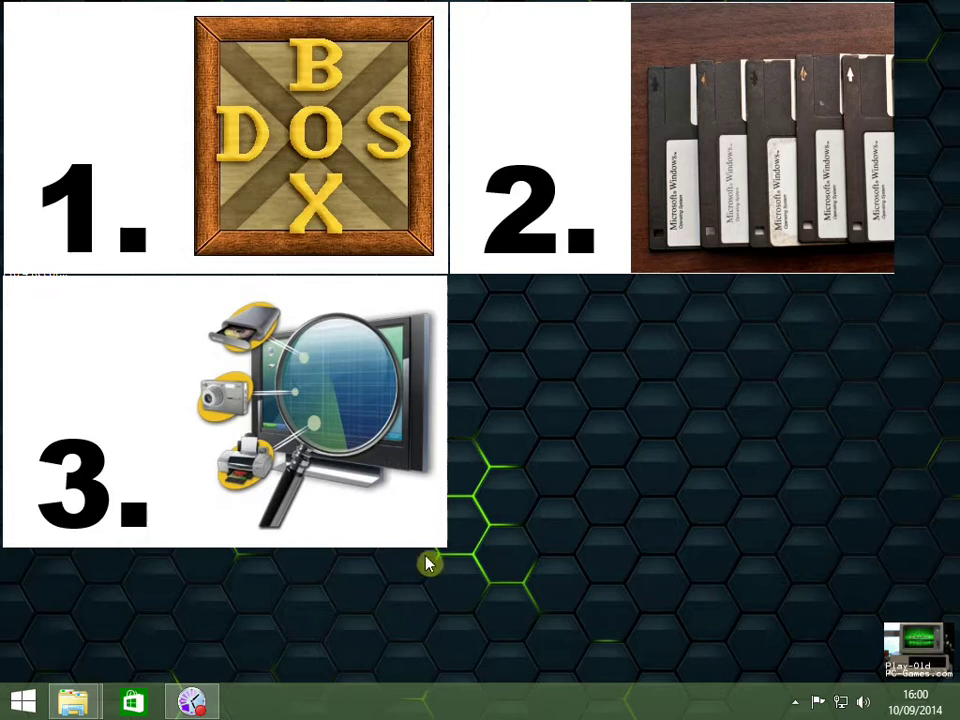
Open the drivers folder inside Windows 3.1 for DOSBox on drive D: and examine its driver subfolders.
mouse_move(84, 703)
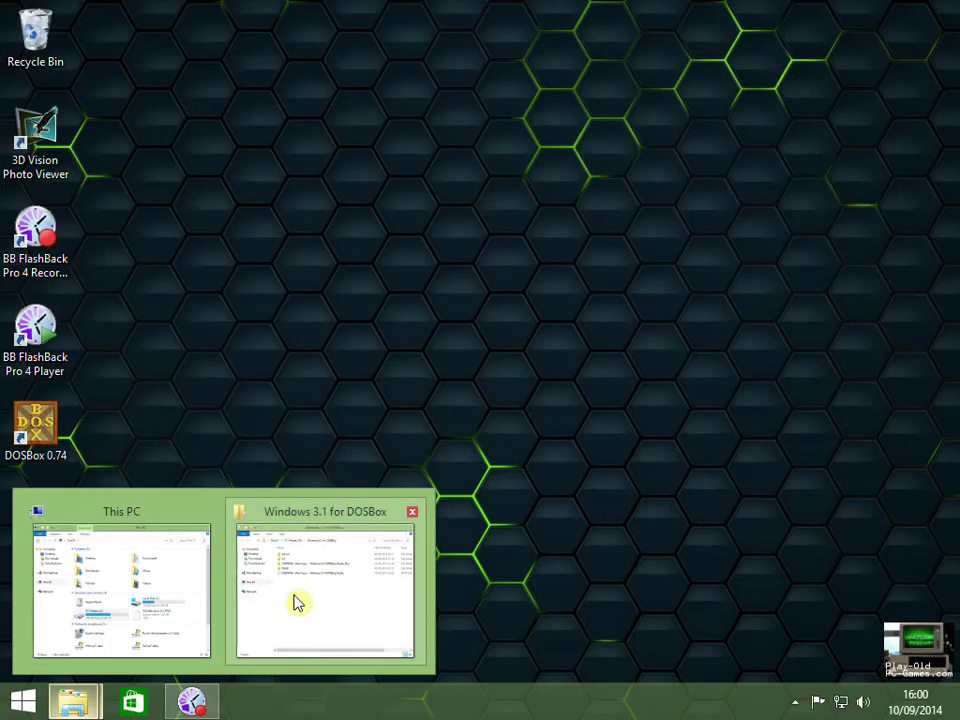
left_click(297, 598)
left_click_drag(641, 145, 544, 103)
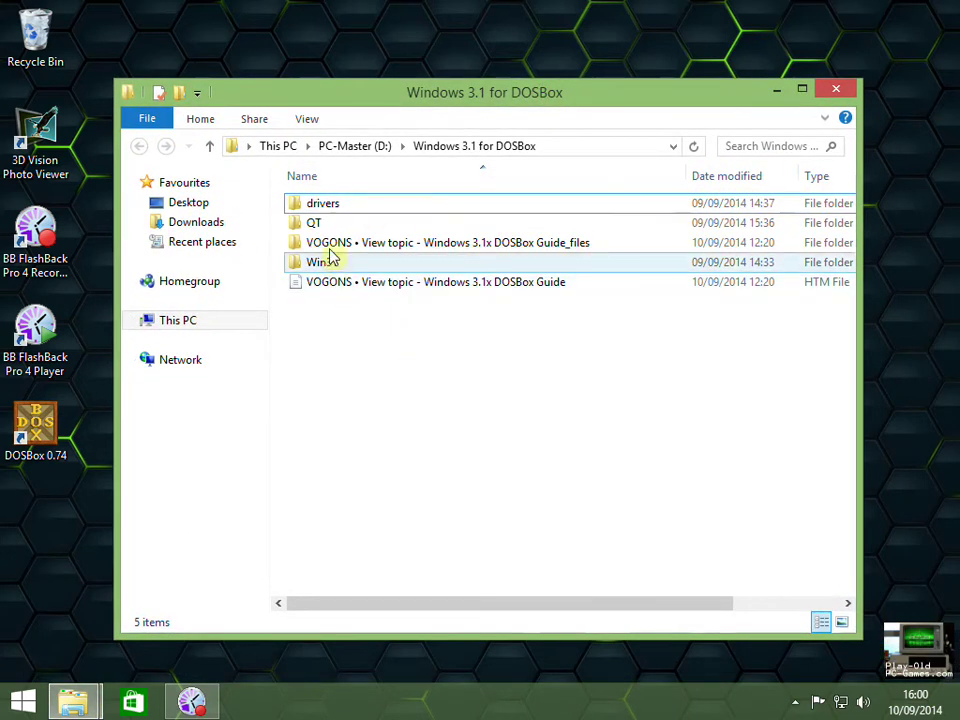
double_click(334, 203)
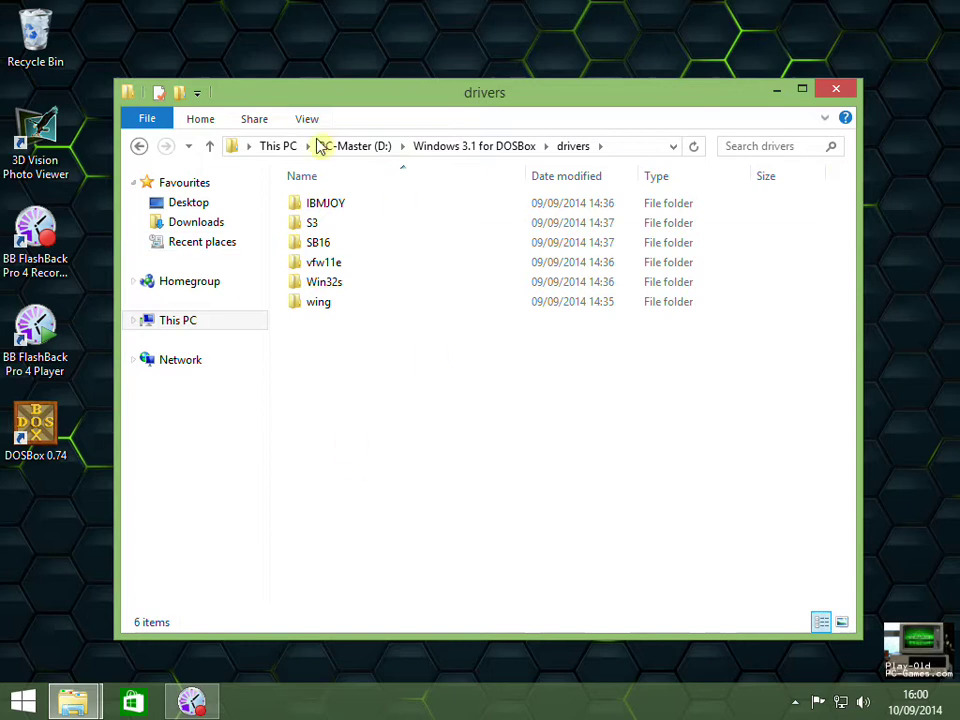
key("Down")
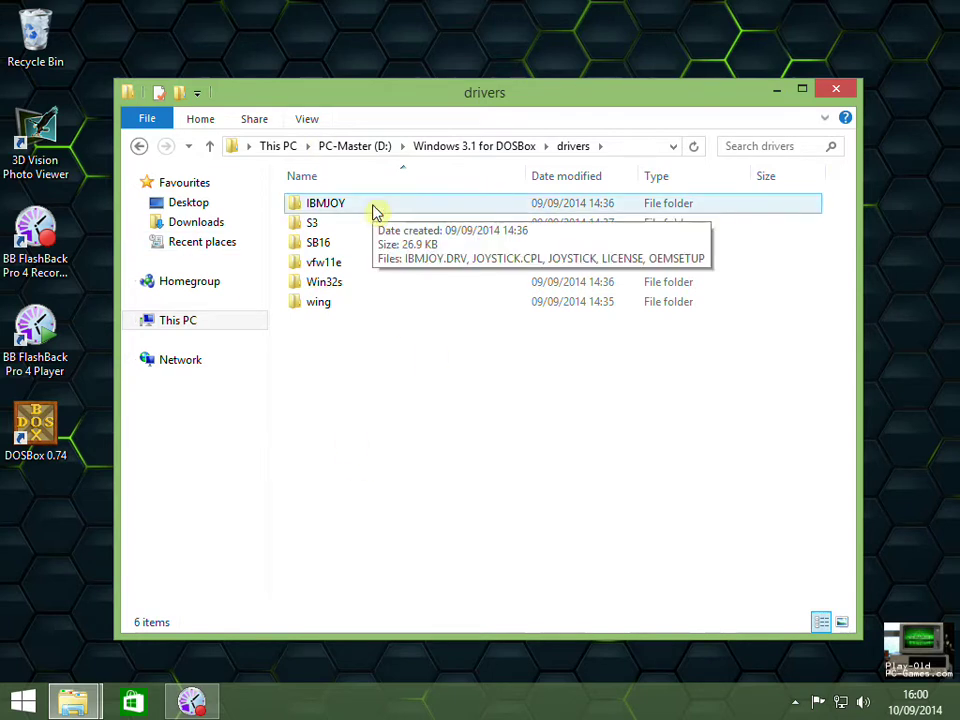
left_click(370, 375)
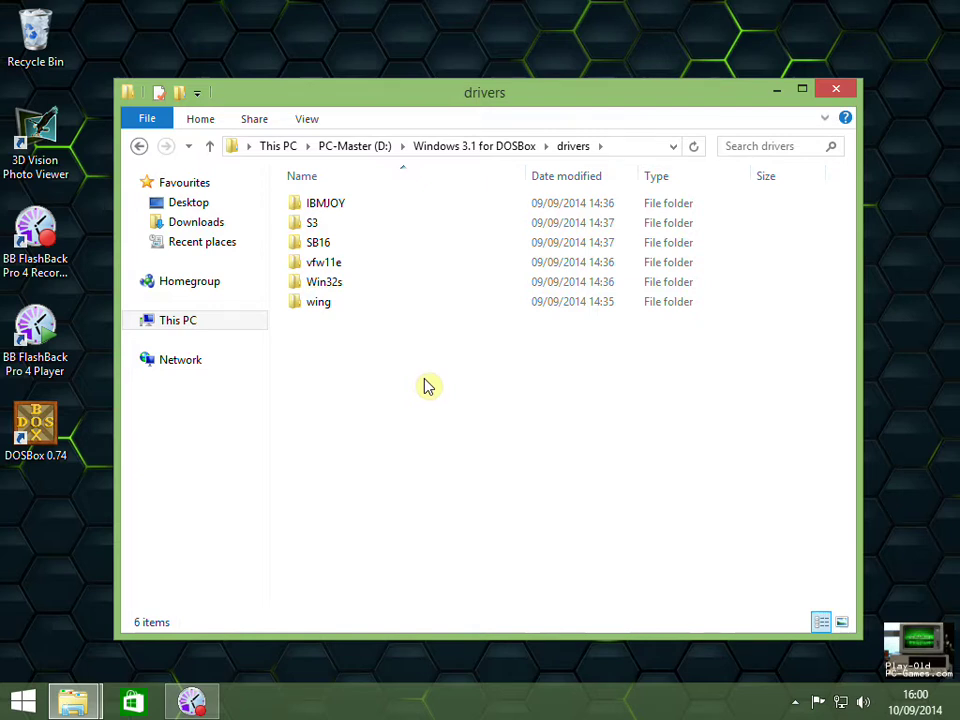
Create a new folder named Win31 in the root of the C: drive.
left_click(170, 322)
double_click(600, 410)
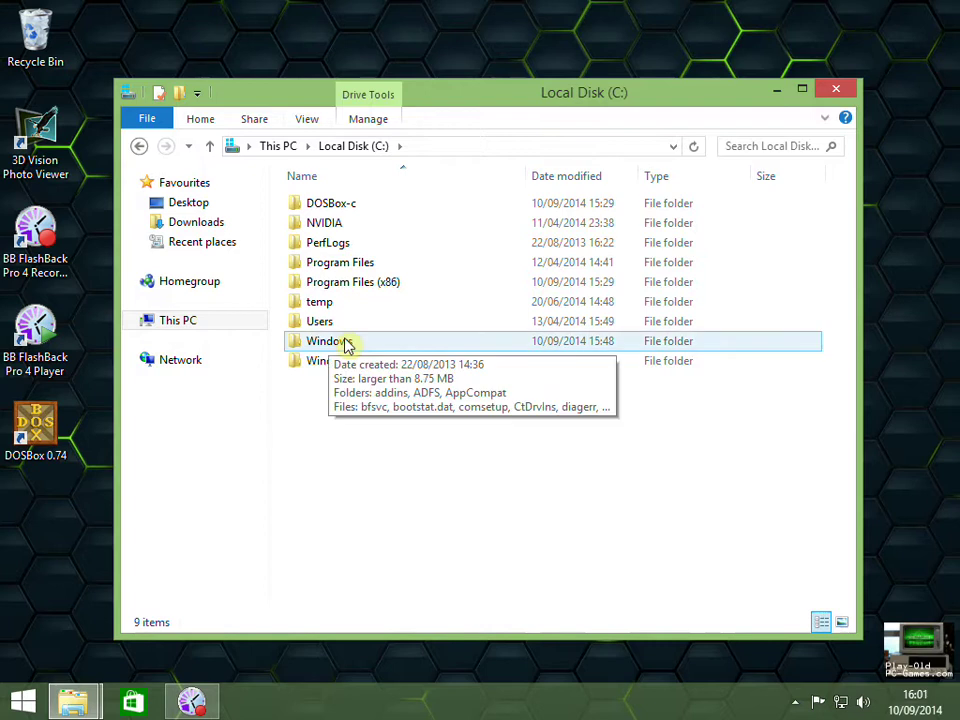
left_click(322, 348)
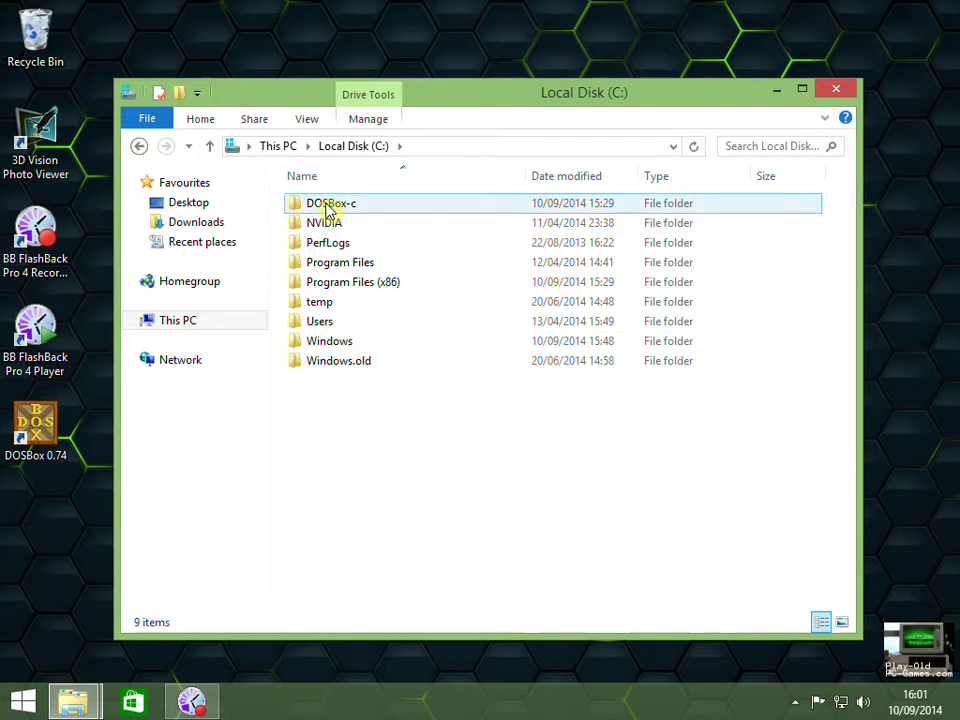
right_click(345, 403)
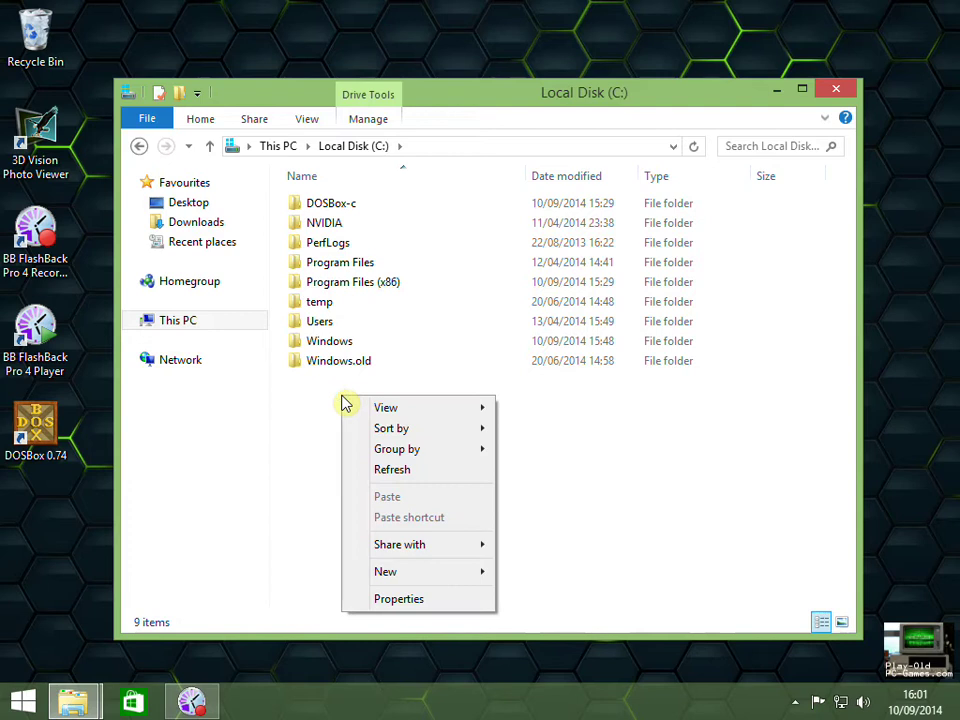
mouse_move(452, 576)
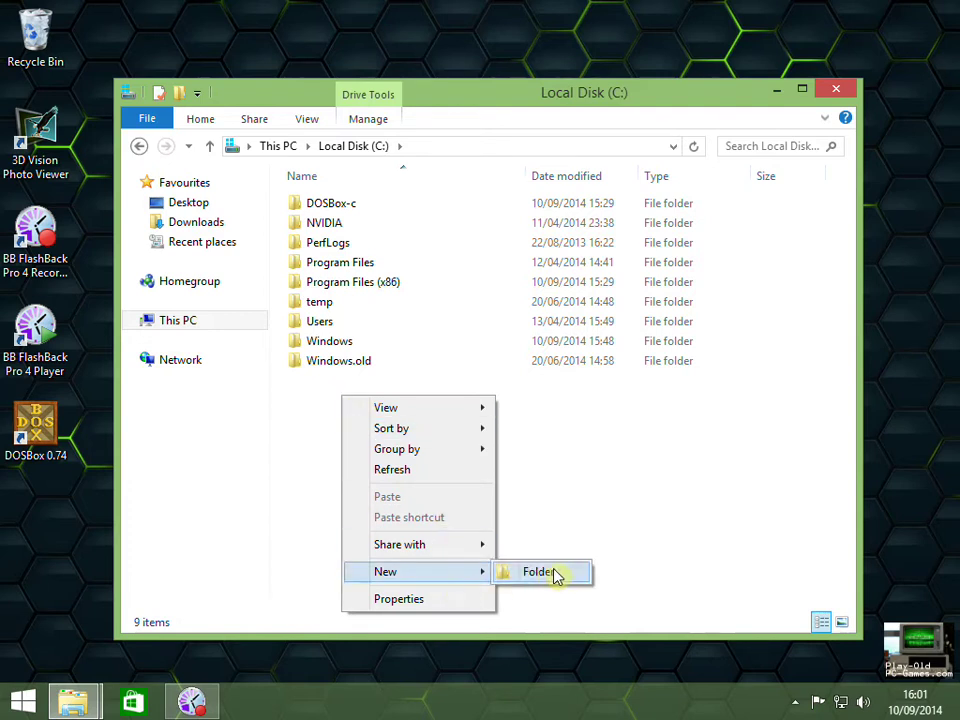
left_click(540, 572)
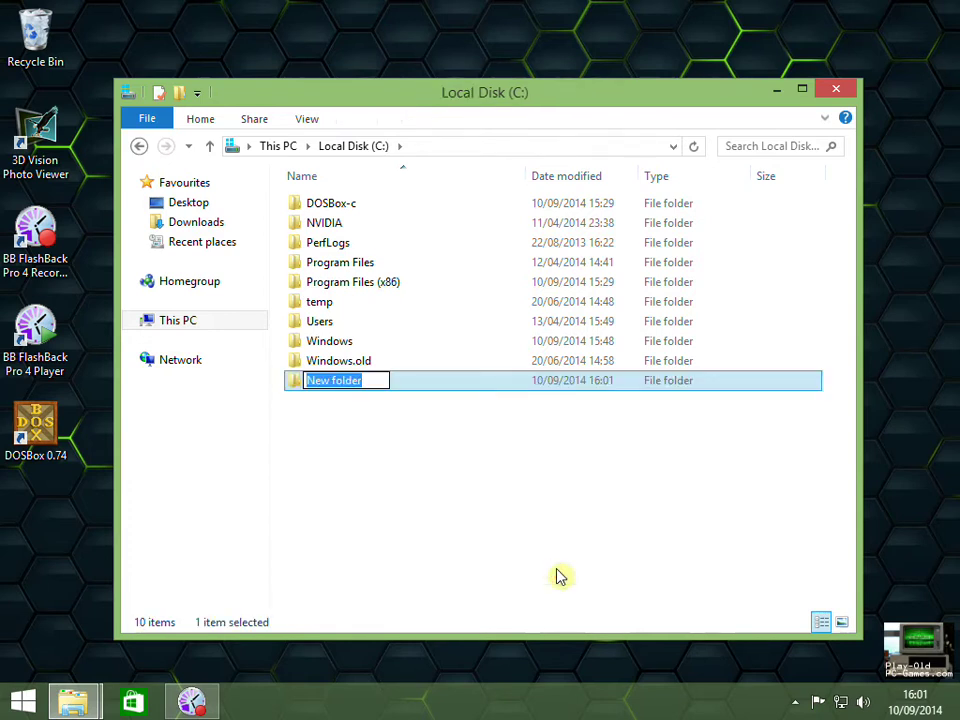
type("Win31")
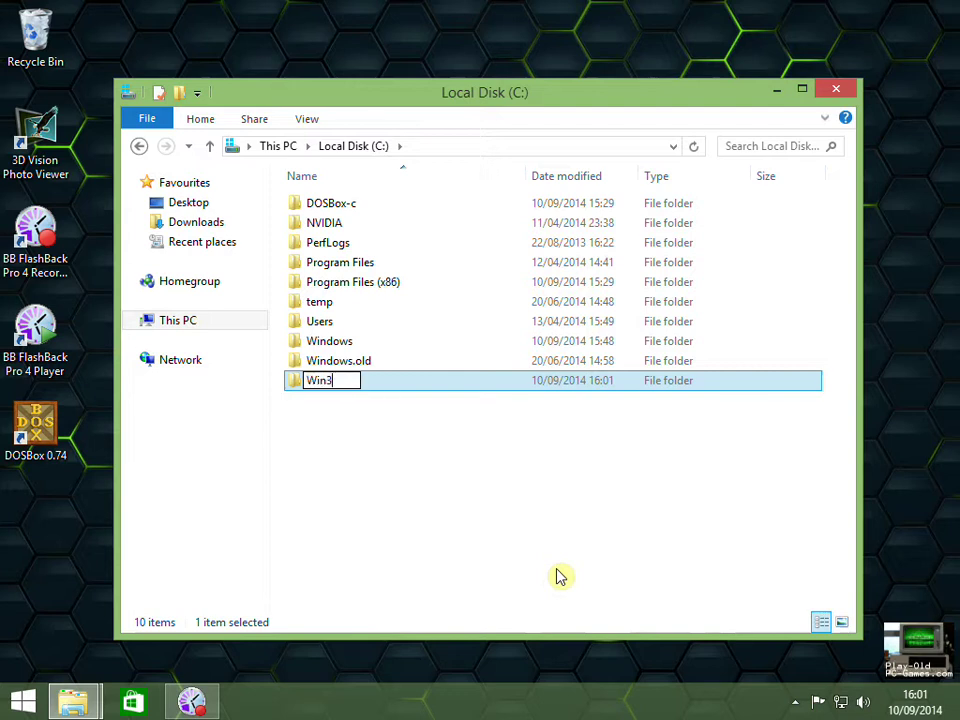
key("Return")
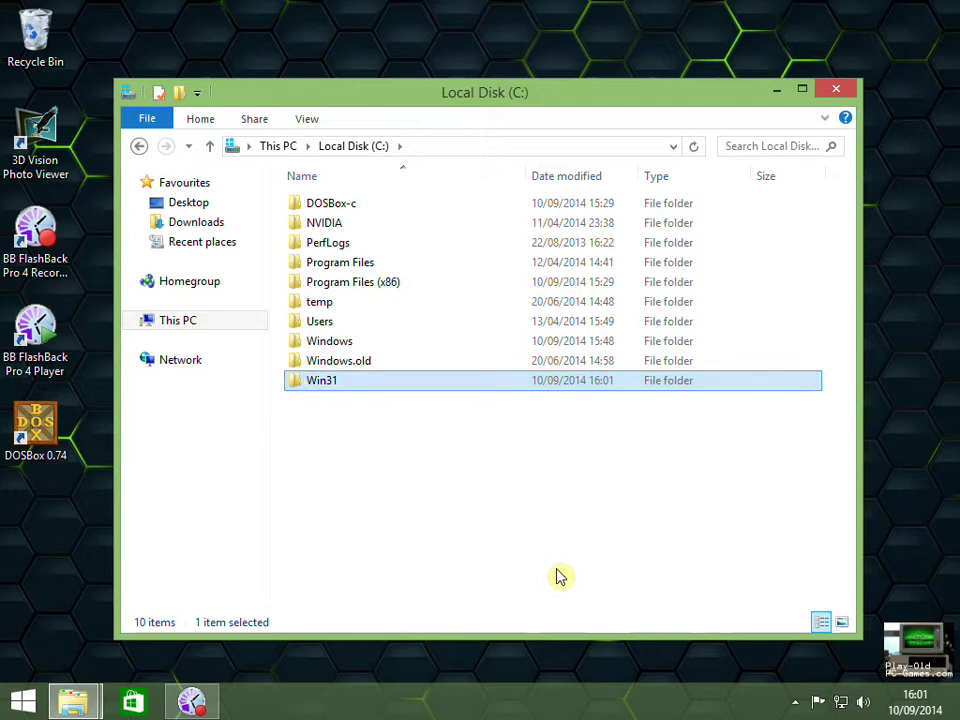
Create a second folder, also named Win31, inside C:\Win31.
double_click(318, 379)
right_click(344, 240)
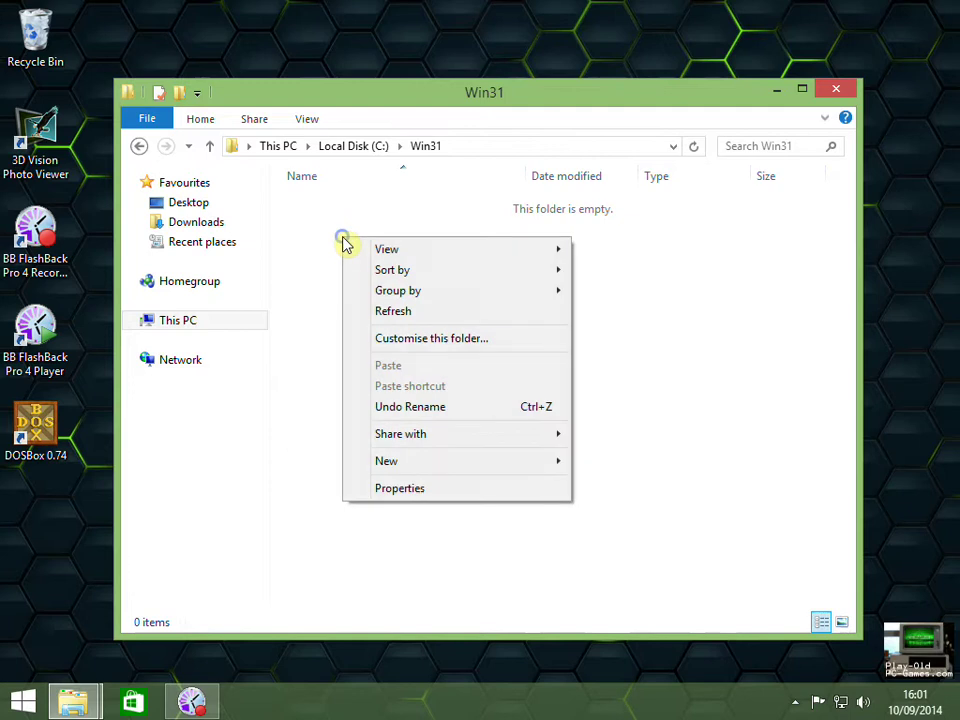
mouse_move(523, 467)
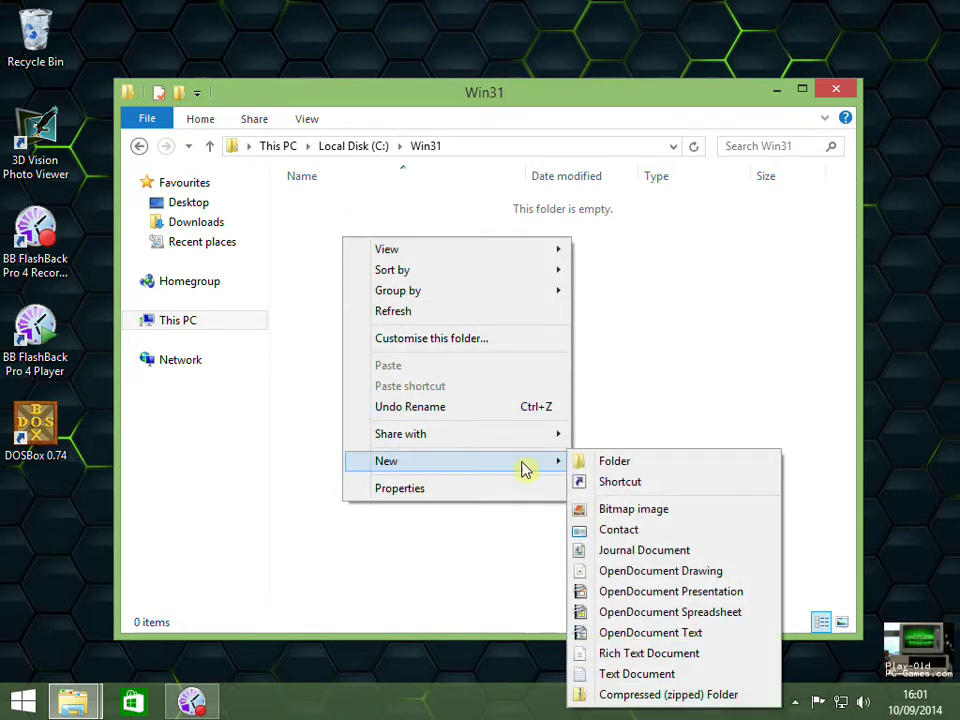
left_click(614, 461)
type("Win31")
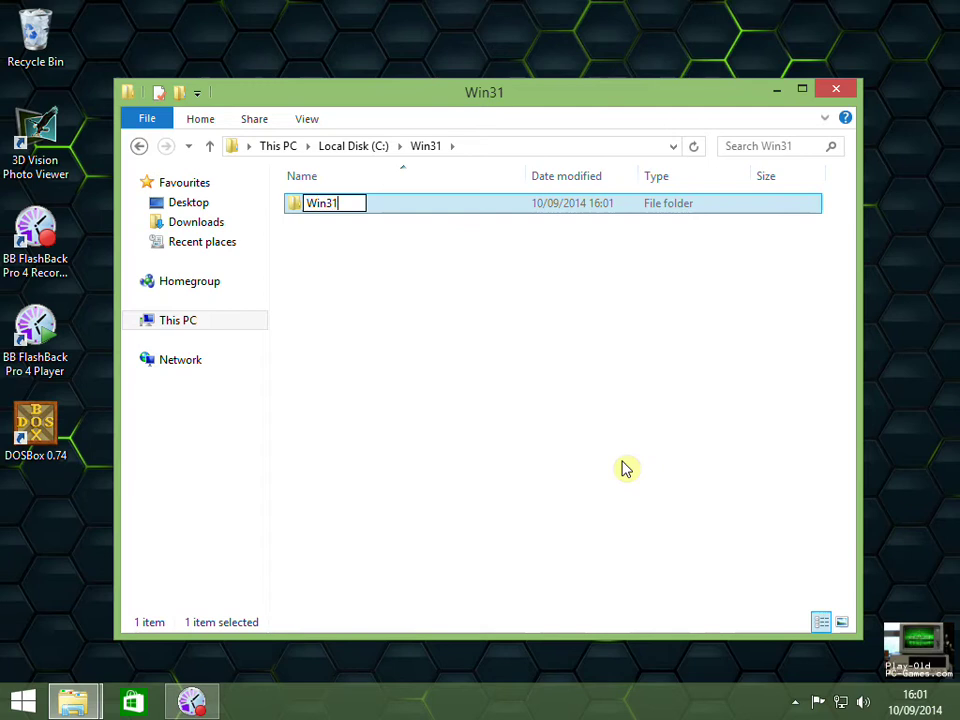
key("Return")
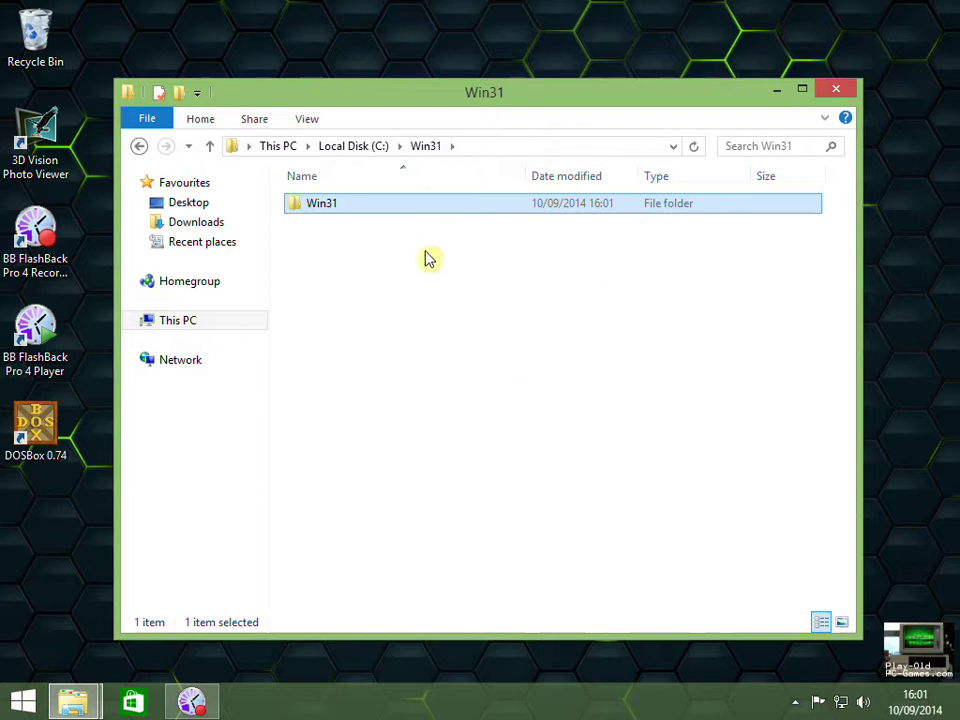
Copy the Win31 setup files folder from Windows 3.1 for DOSBox on drive D: to the clipboard.
double_click(328, 206)
mouse_move(72, 700)
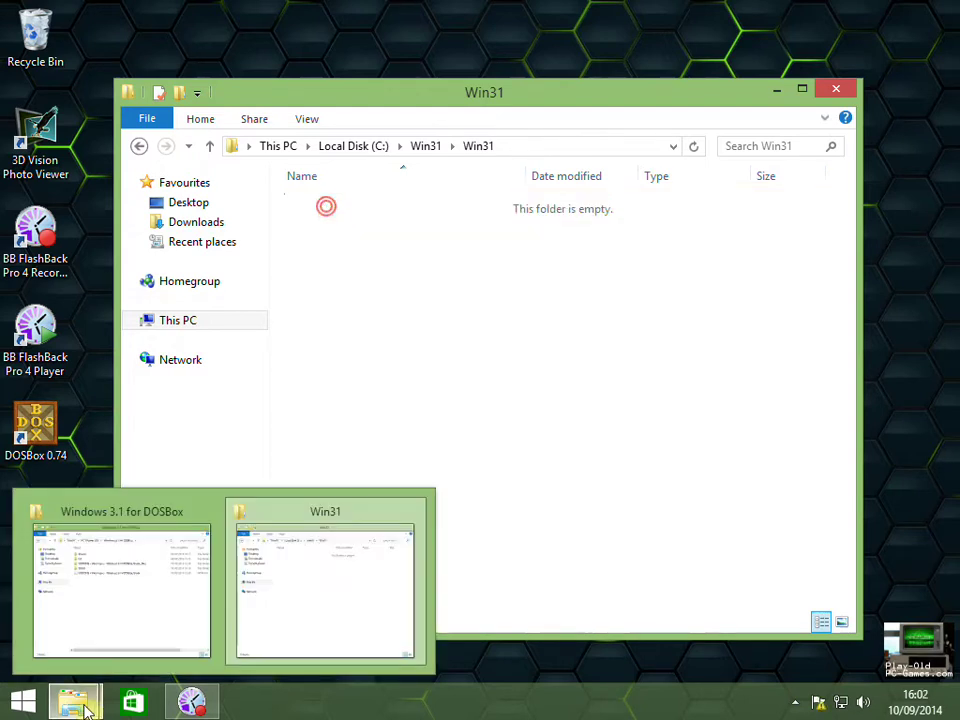
left_click(108, 638)
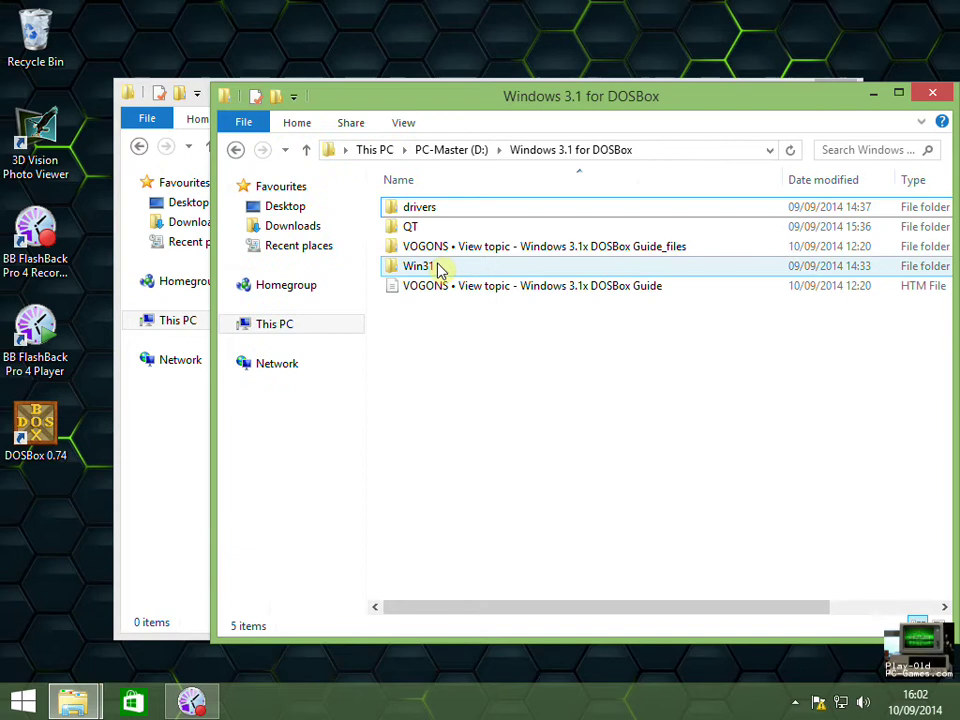
double_click(437, 268)
left_click(237, 149)
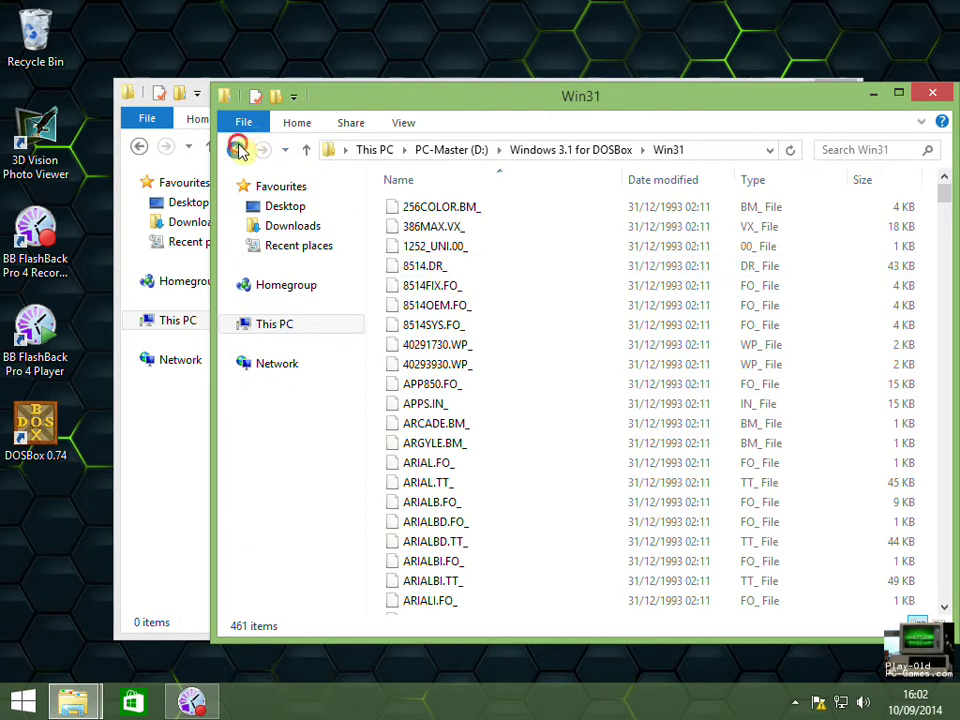
right_click(436, 267)
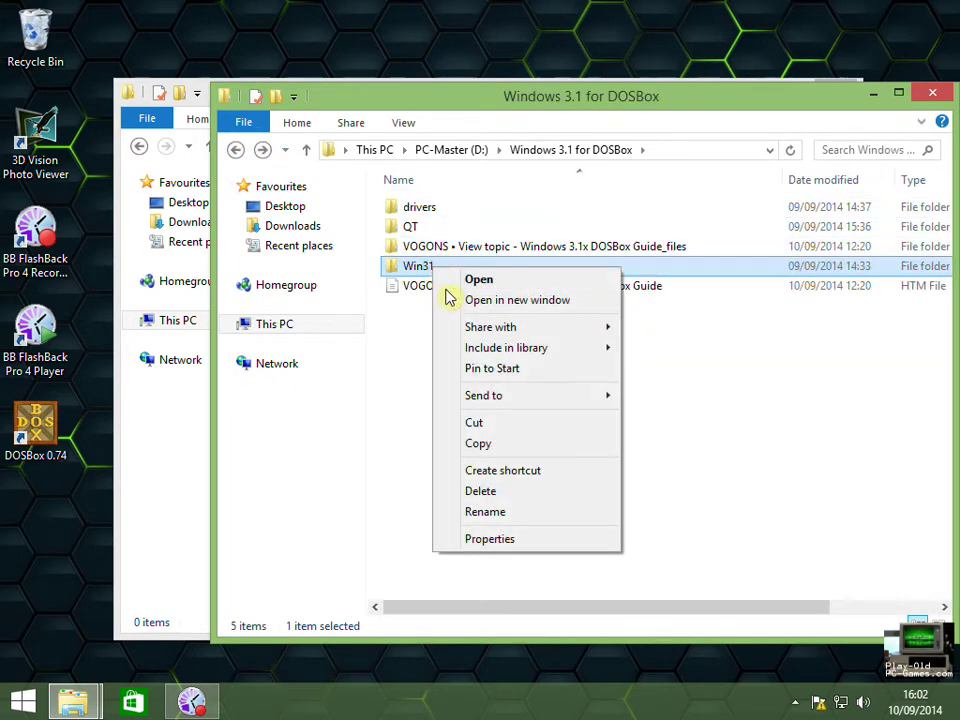
left_click(497, 444)
Paste the copied Win31 folder into C:\Win31 and check the files in its inner Win31 folder.
left_click(871, 93)
left_click(378, 307)
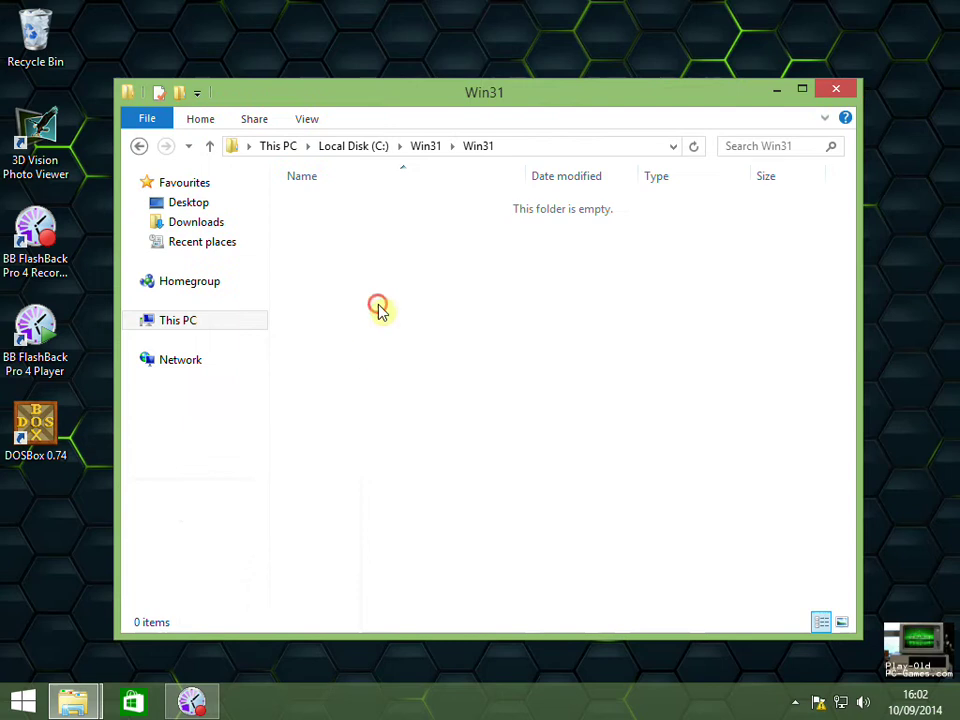
left_click(426, 146)
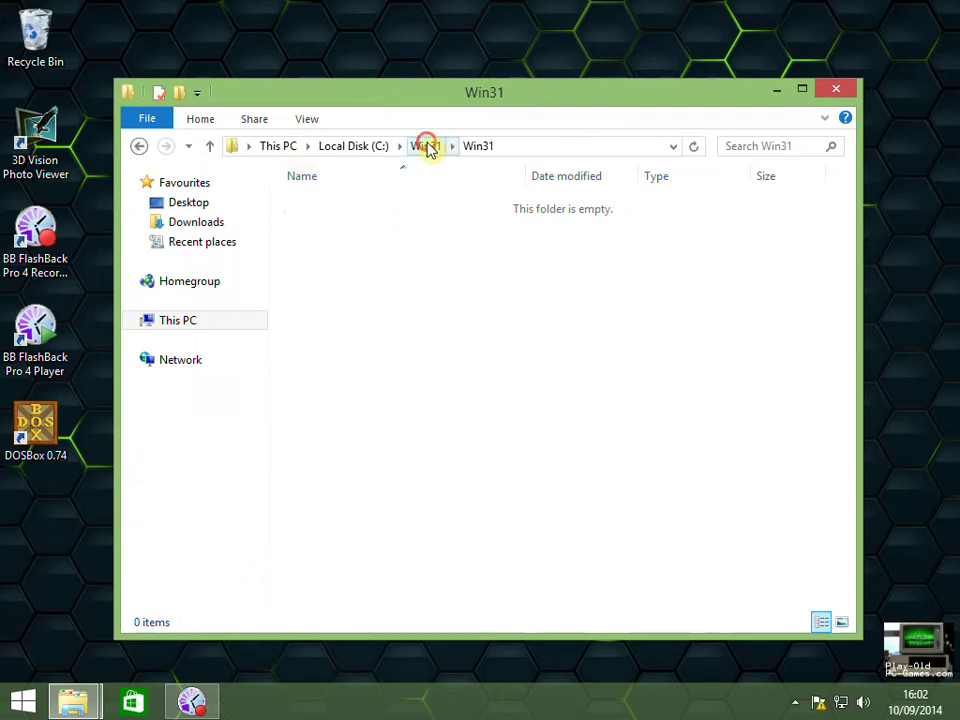
right_click(356, 266)
left_click(413, 395)
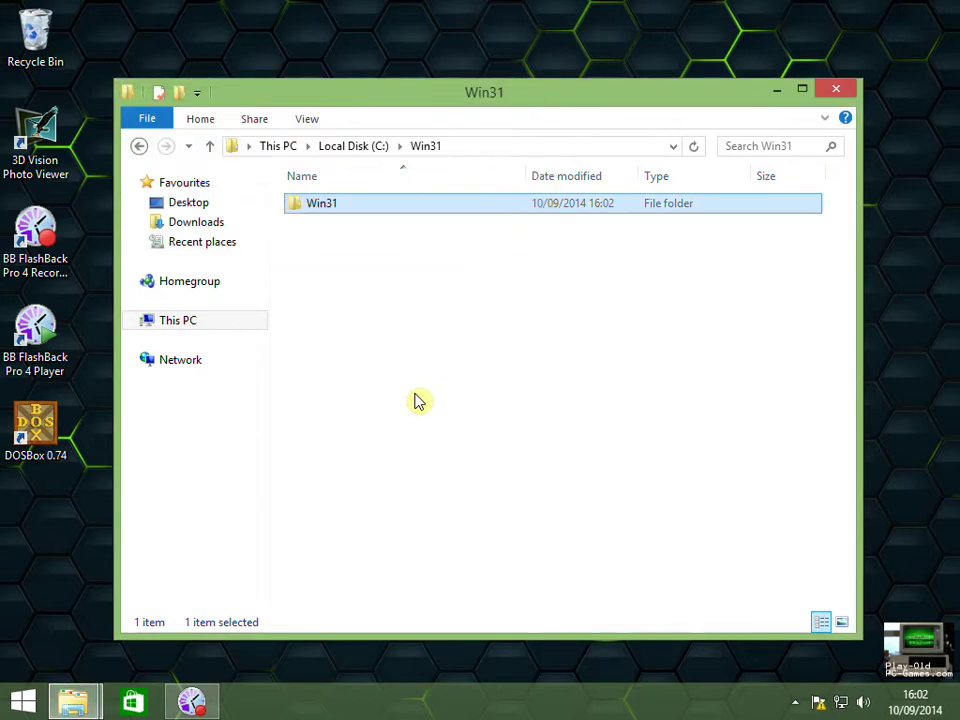
double_click(347, 205)
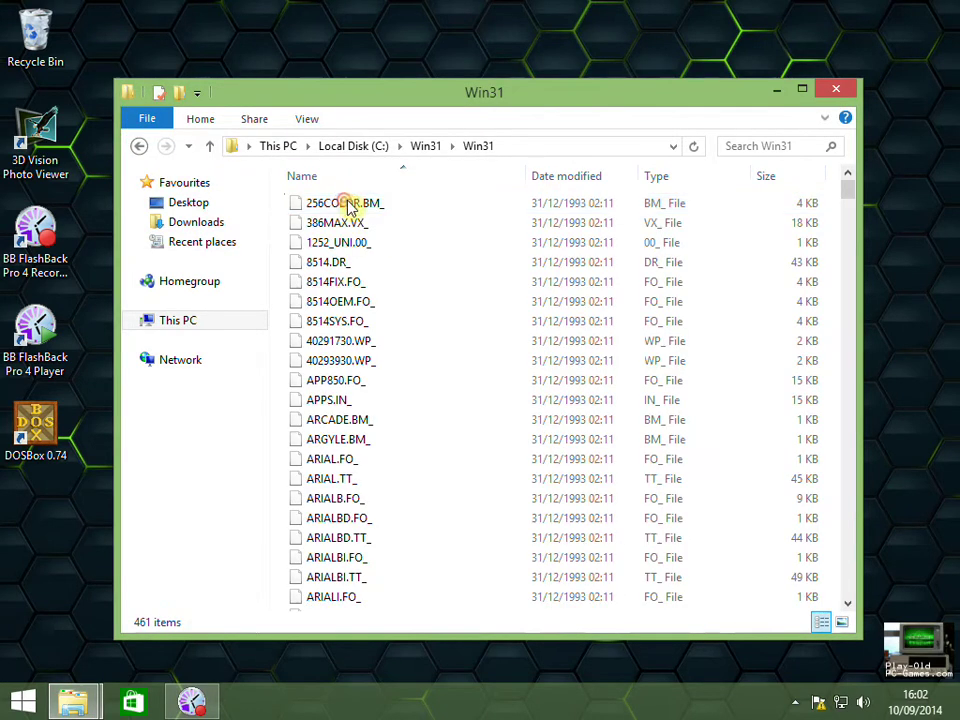
left_click_drag(846, 200, 889, 150)
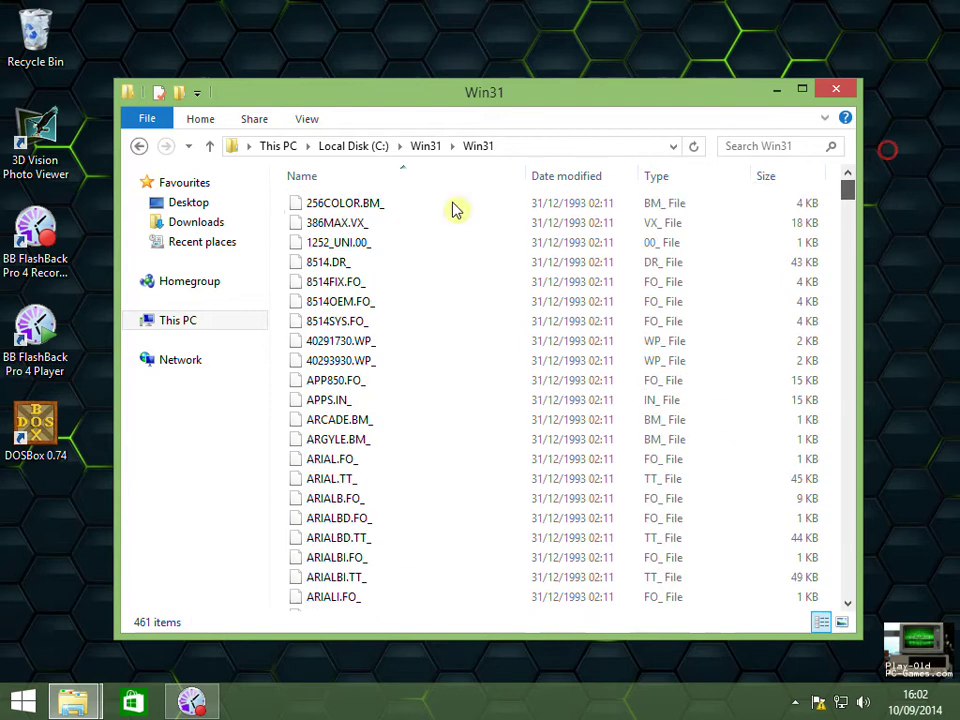
Create a folder named Drivers in C:\Win31 beside the inner Win31 folder.
left_click(425, 146)
left_click(397, 341)
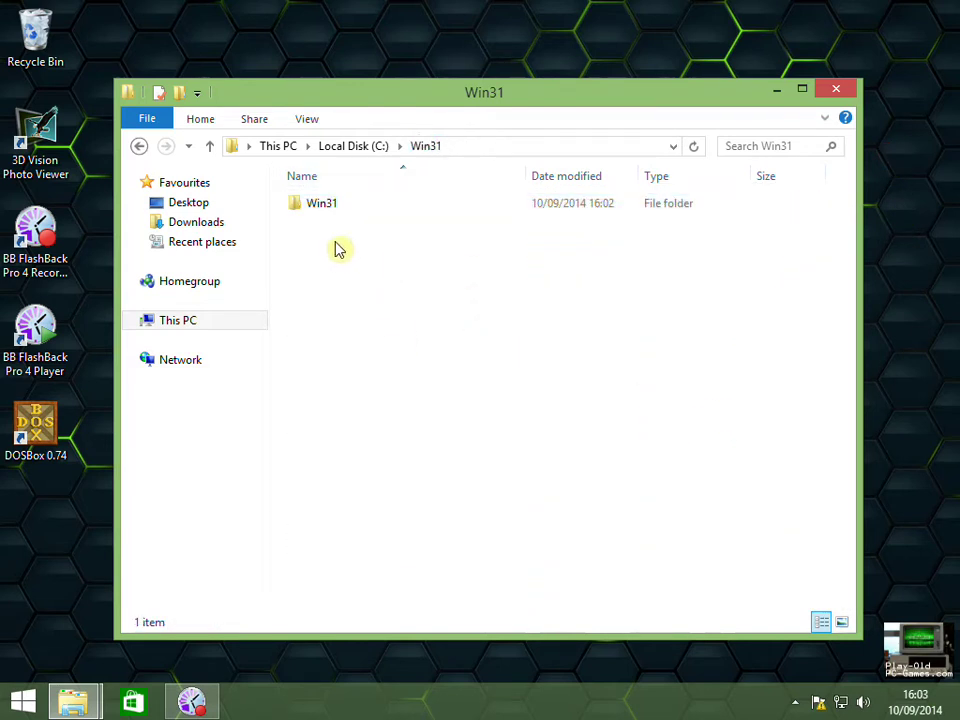
right_click(334, 290)
mouse_move(456, 513)
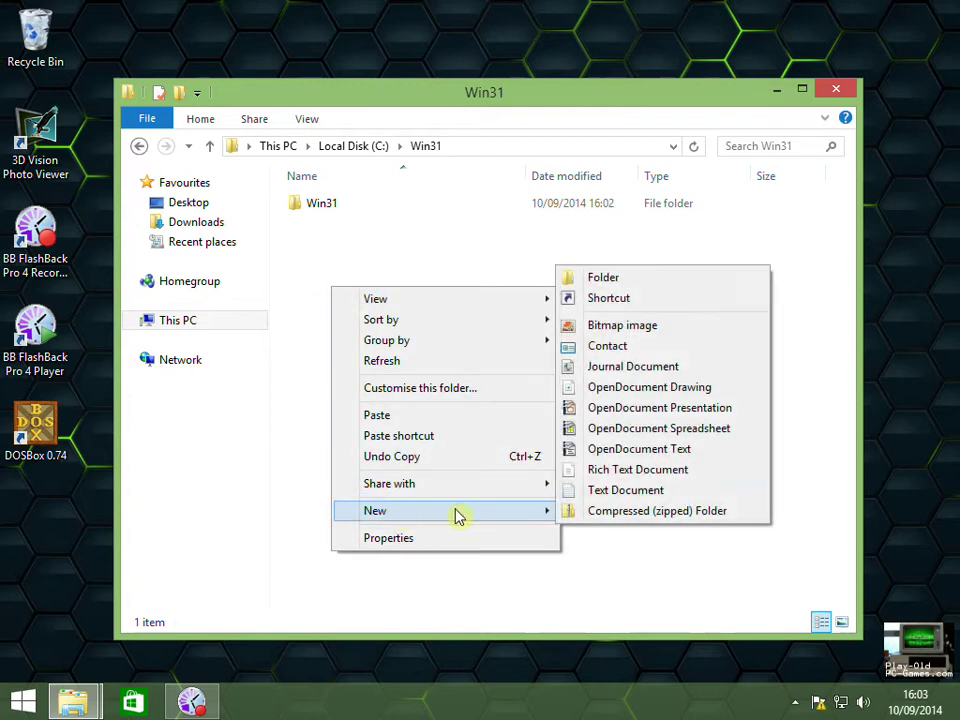
left_click(641, 277)
type("Drivers")
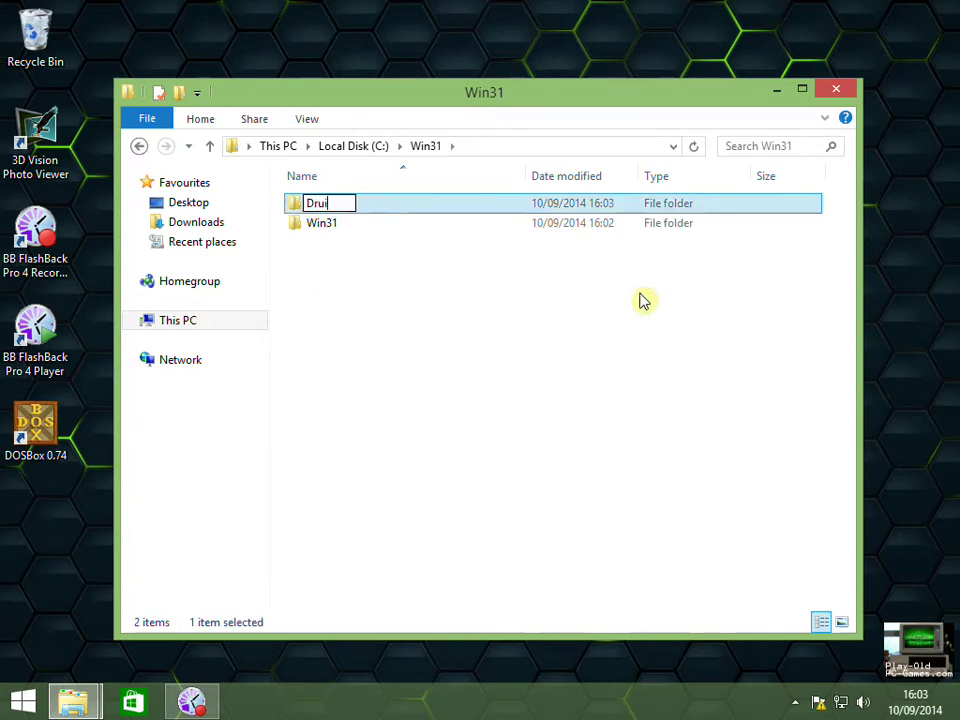
key("Return")
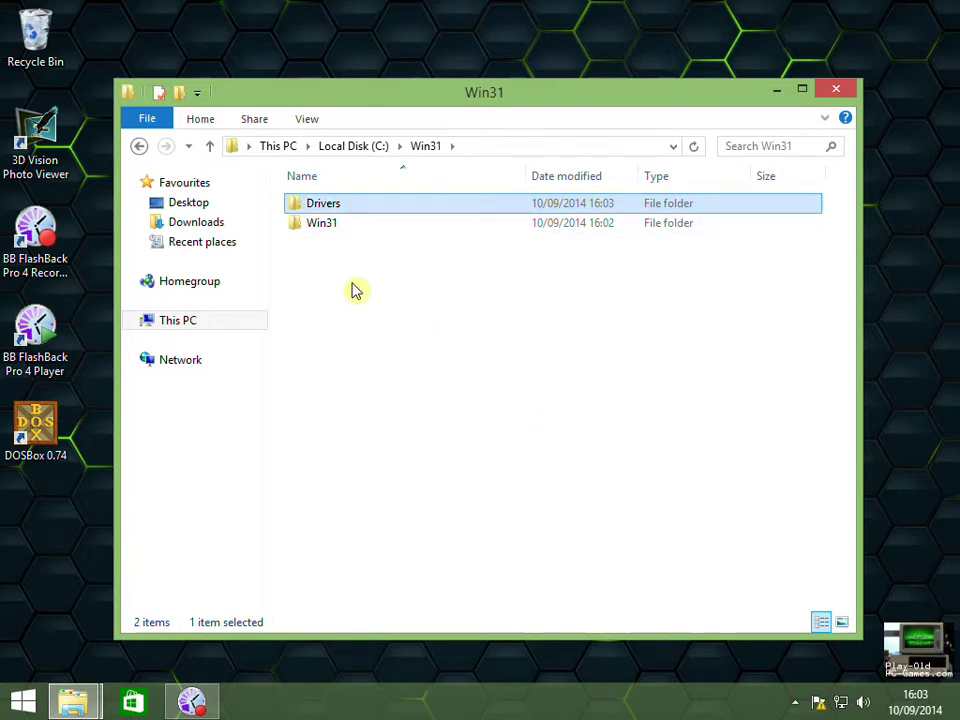
Copy the drivers folder from Windows 3.1 for DOSBox into C:\Win31 and open the Drivers folder there to check its contents.
mouse_move(77, 712)
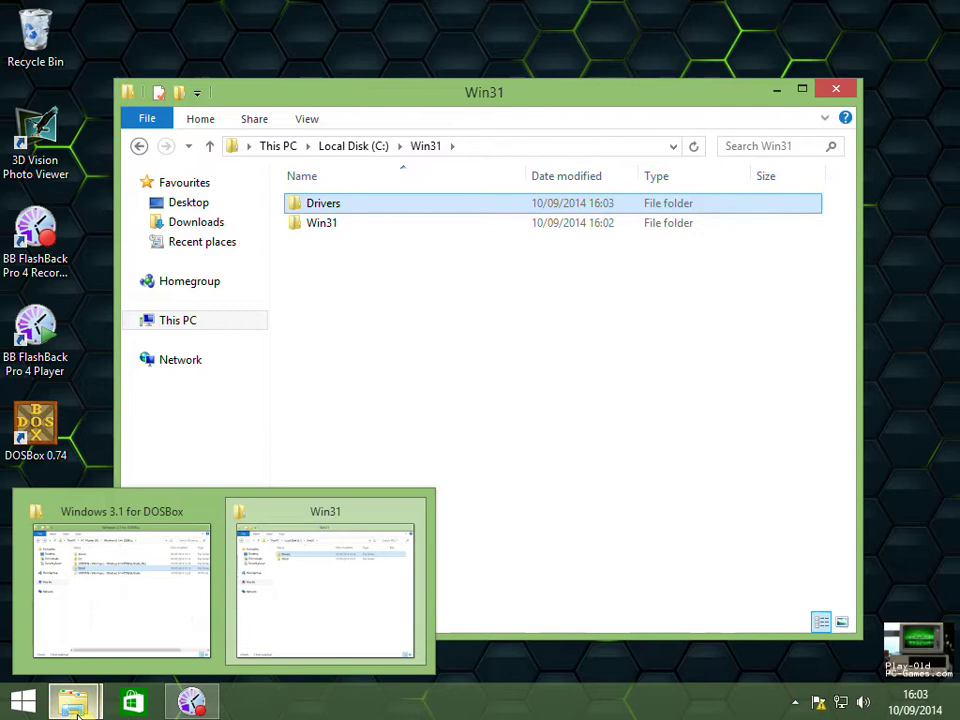
left_click(96, 640)
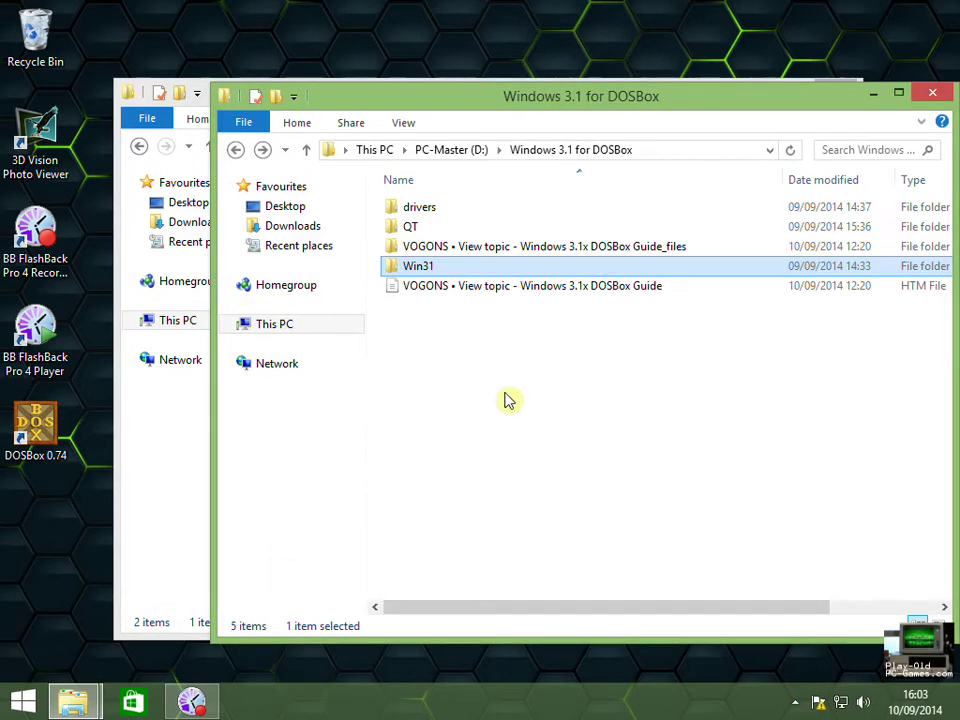
left_click(427, 207)
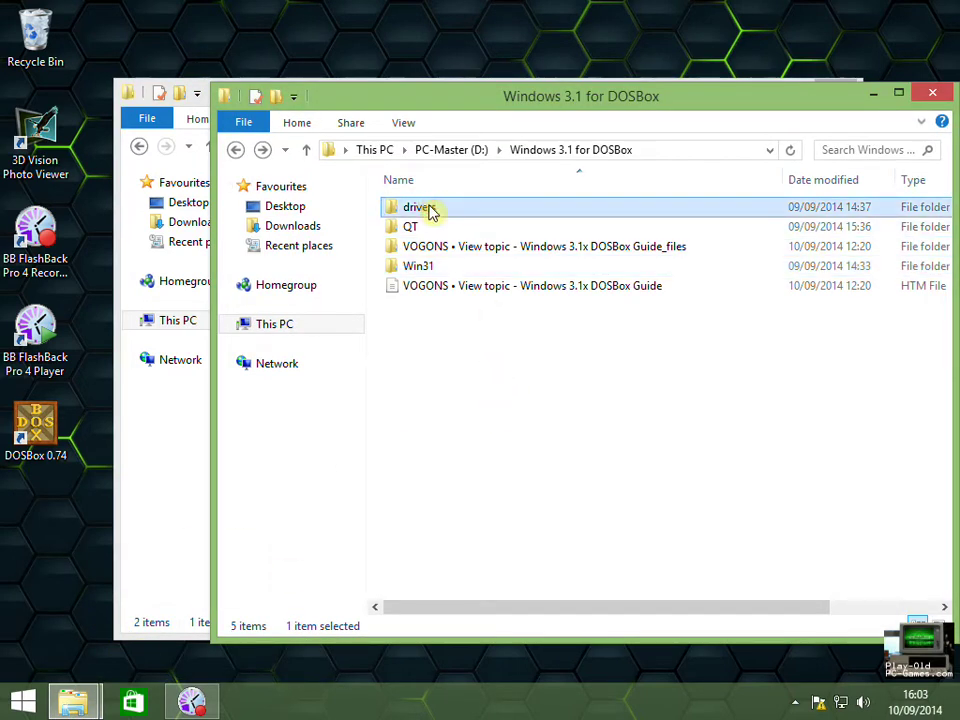
left_click(180, 105)
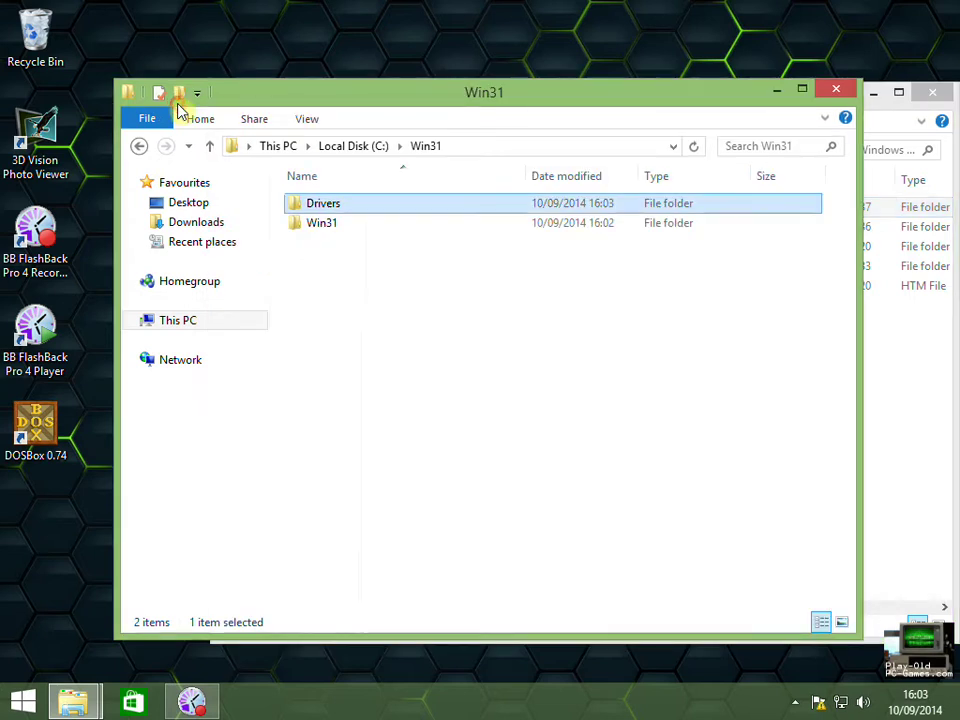
left_click(418, 292)
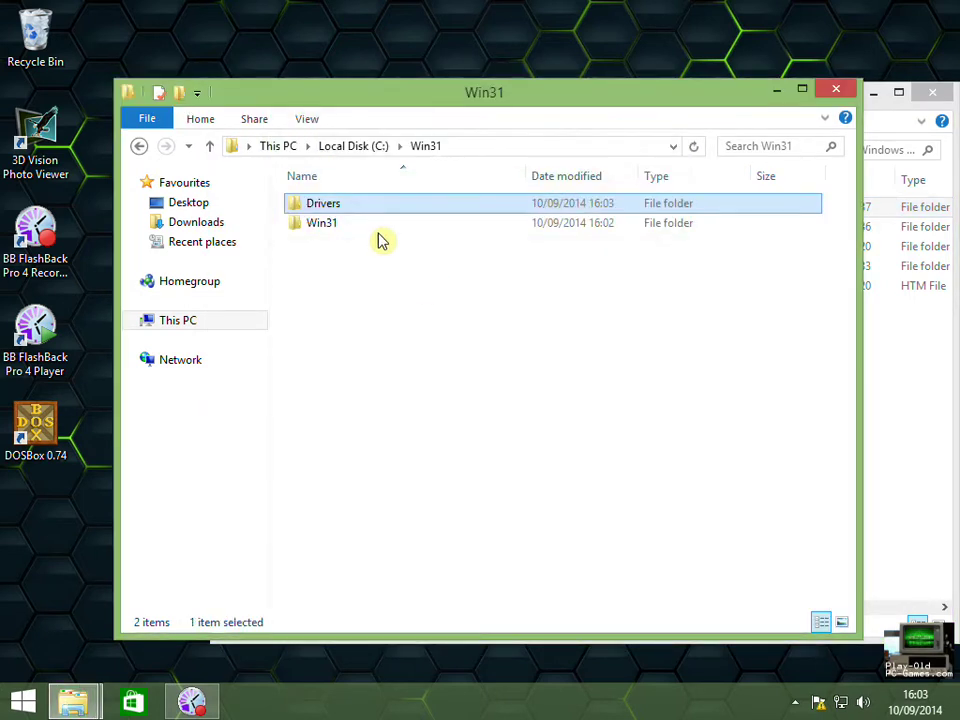
double_click(353, 207)
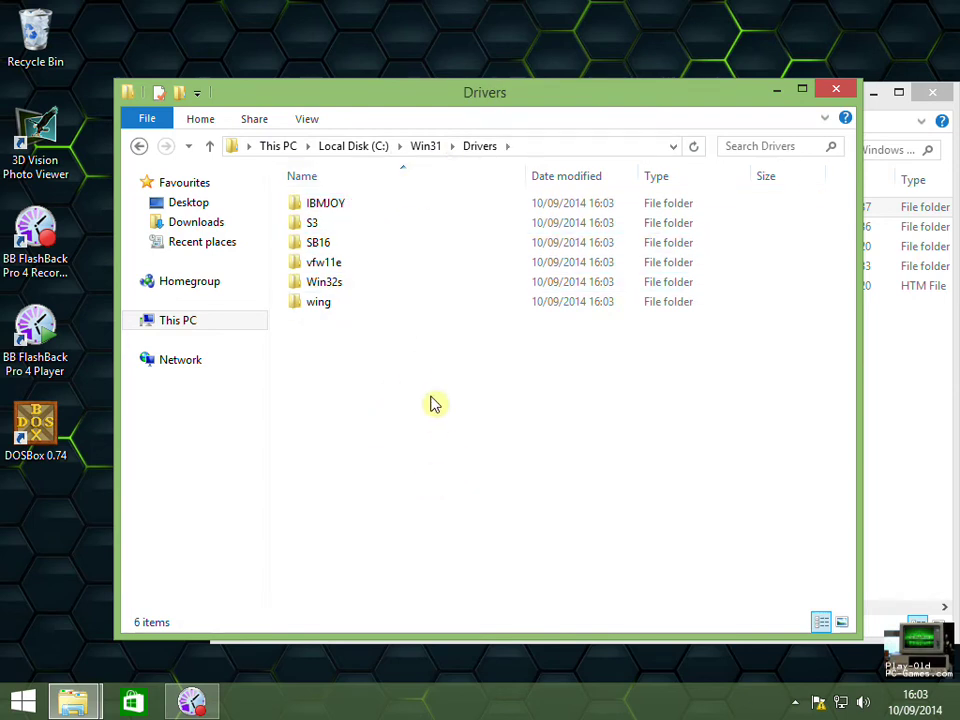
Review the IBMJOY, S3, SB16, vfw11e, Win32s and wing driver folders, and return to C:\Win31.
left_click(347, 208)
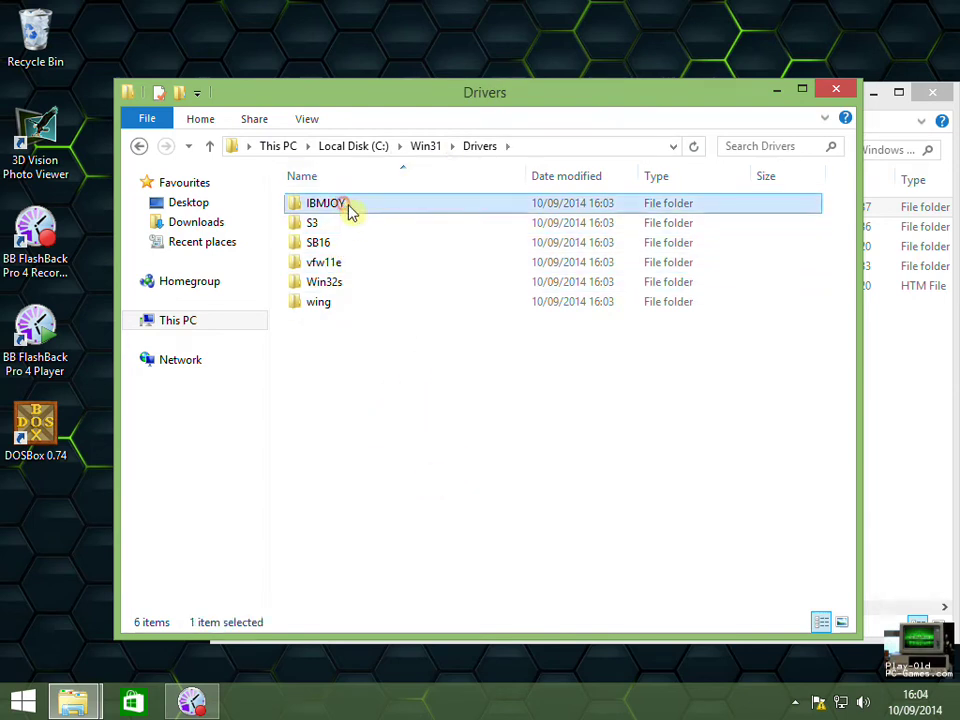
left_click(333, 222)
left_click(348, 244)
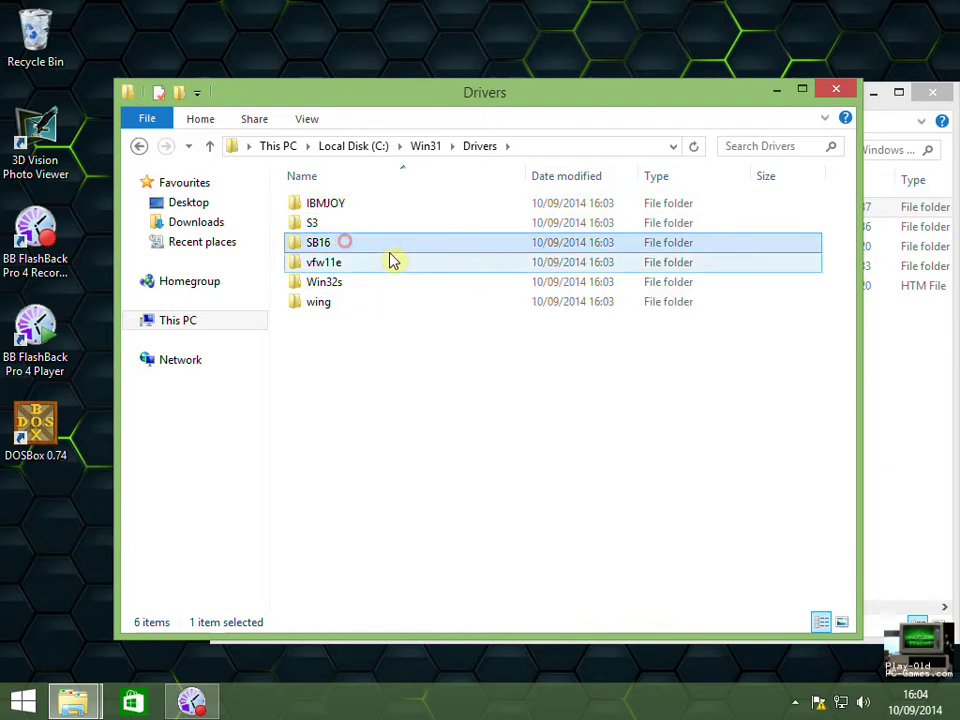
left_click(379, 266)
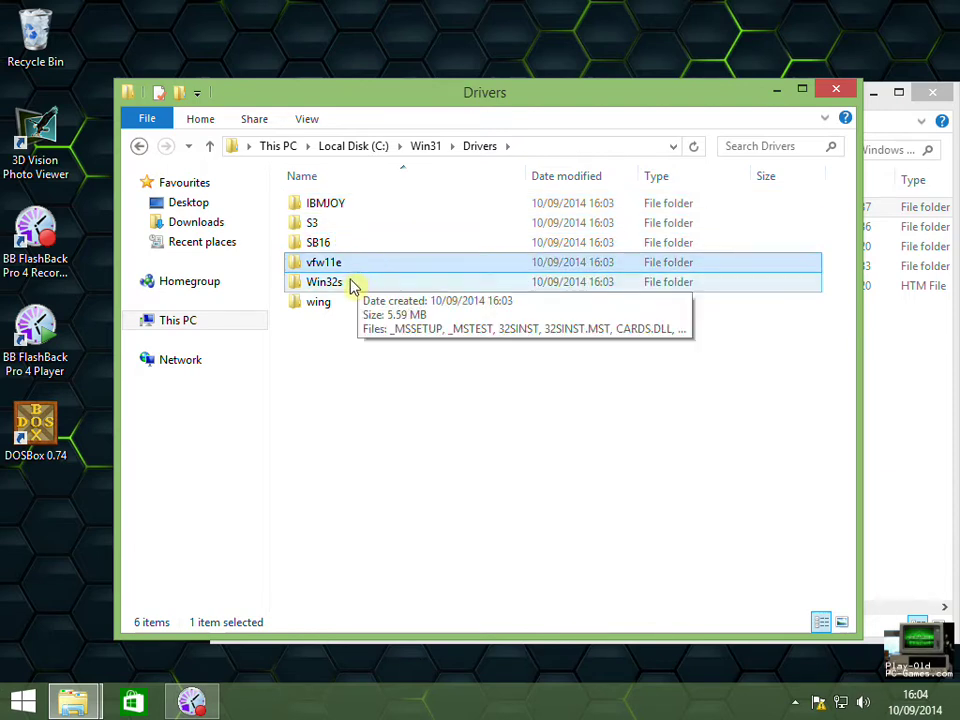
left_click(349, 282)
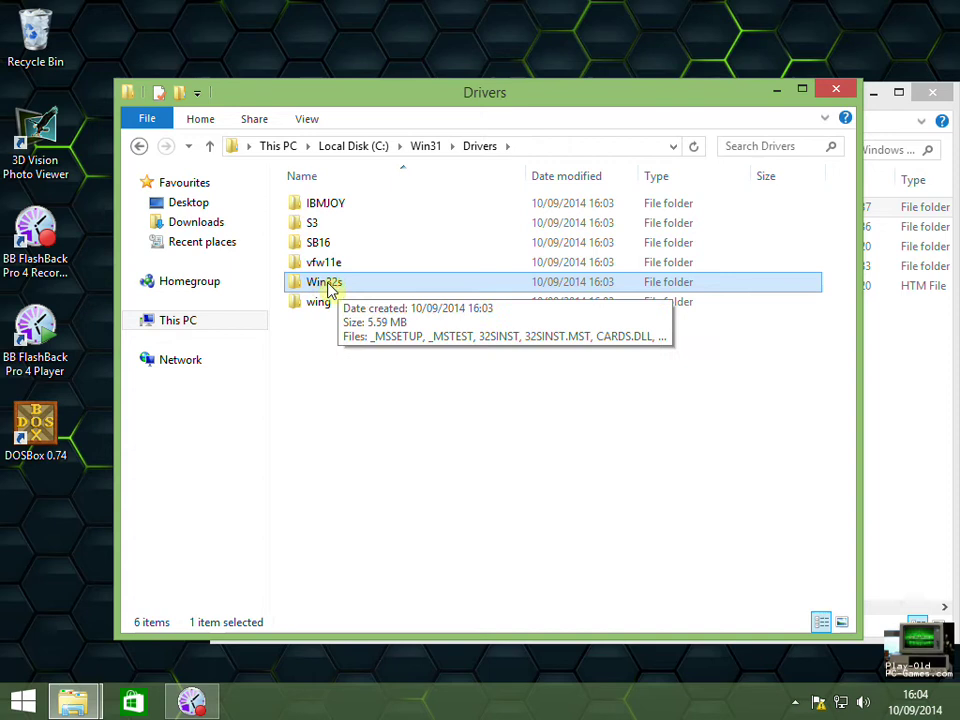
left_click(330, 304)
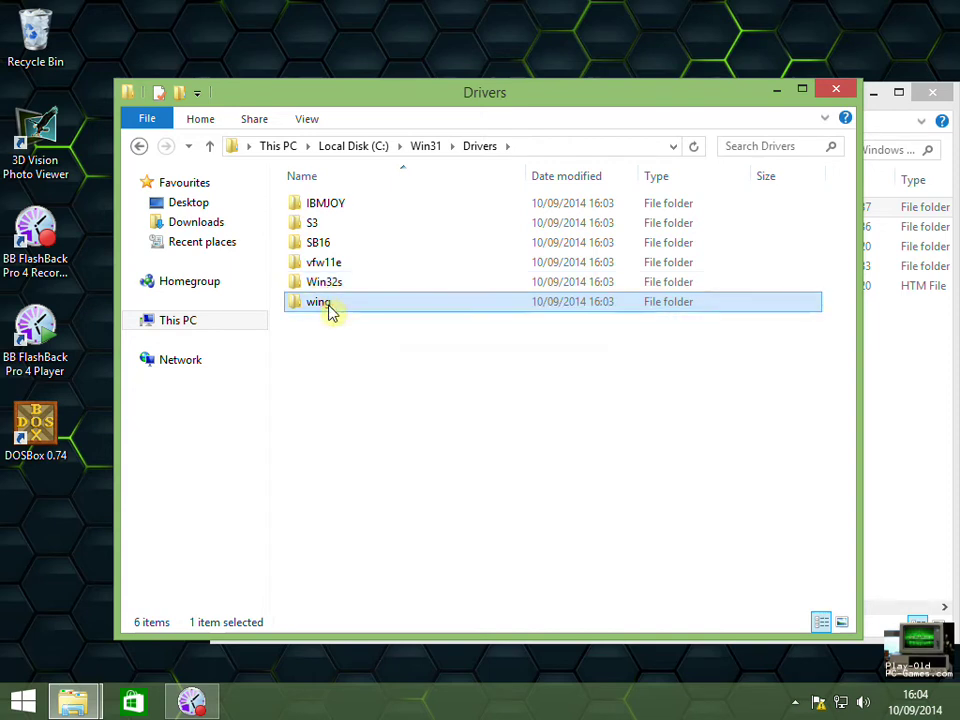
left_click(428, 148)
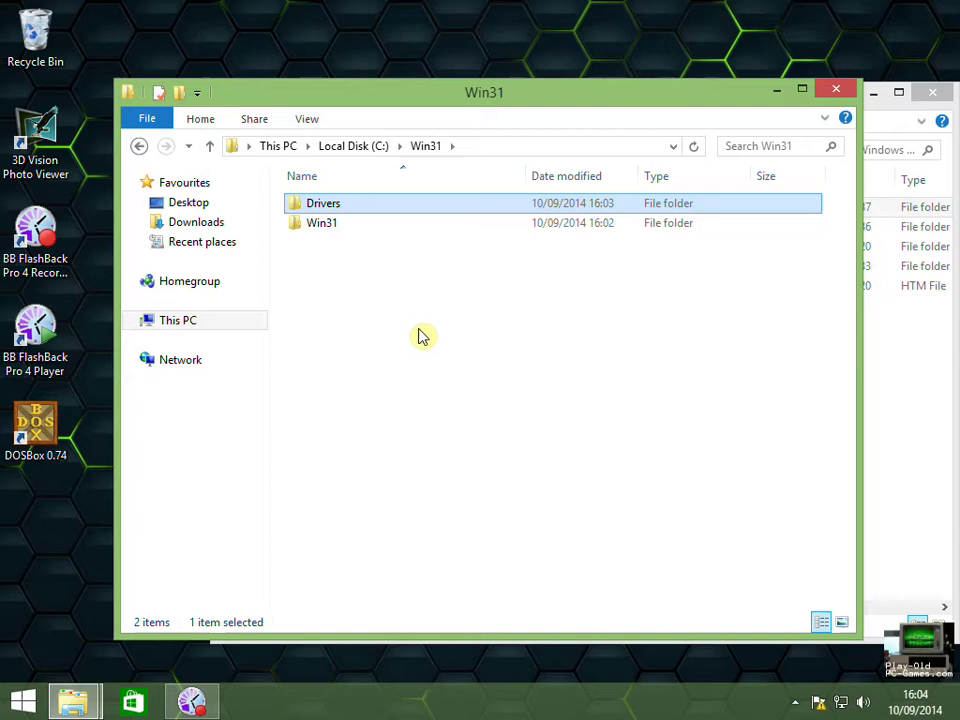
Open the user's own profile folder inside C:\Users.
left_click(182, 322)
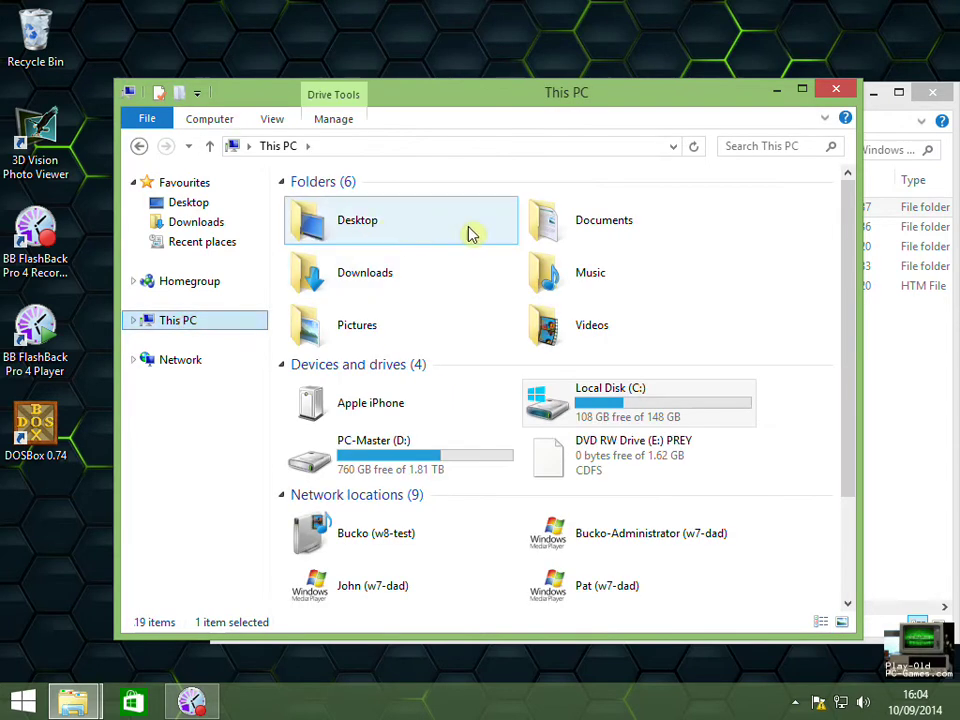
double_click(578, 407)
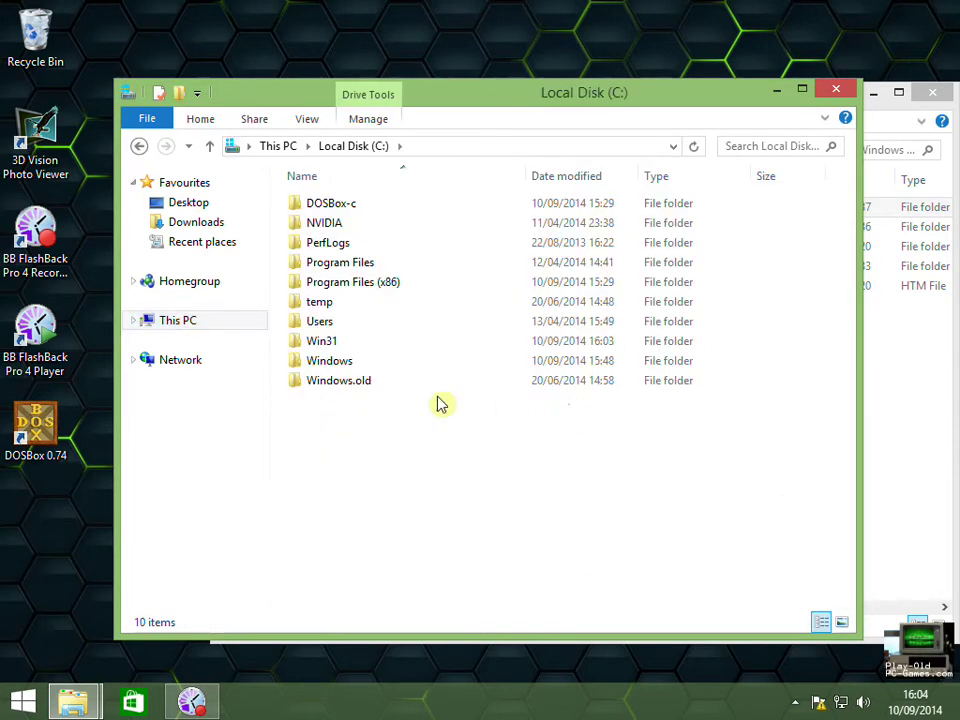
double_click(300, 325)
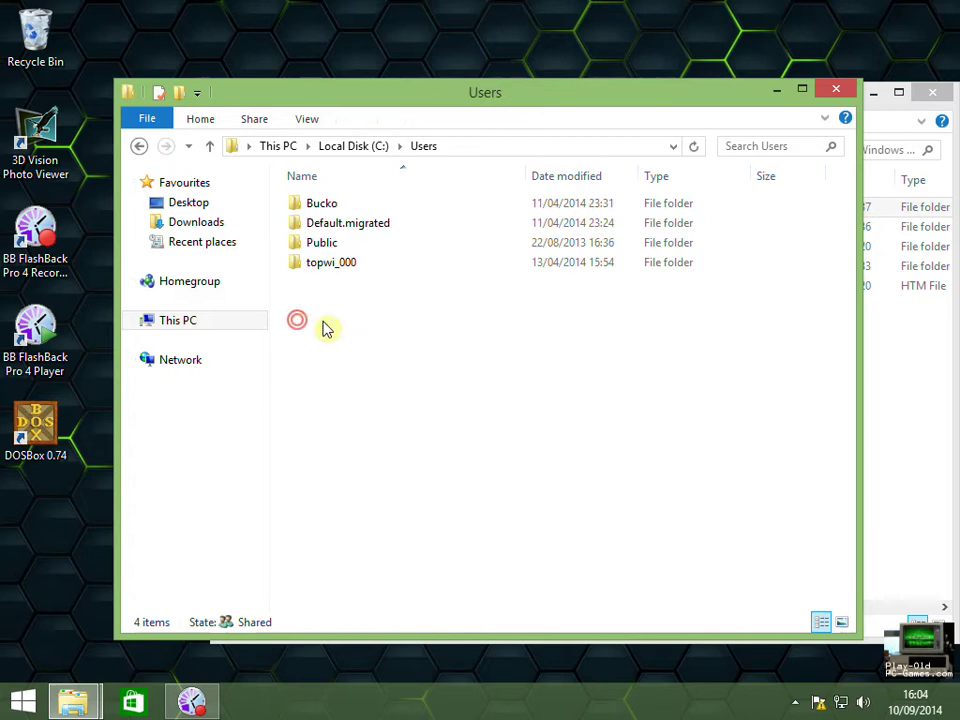
double_click(336, 213)
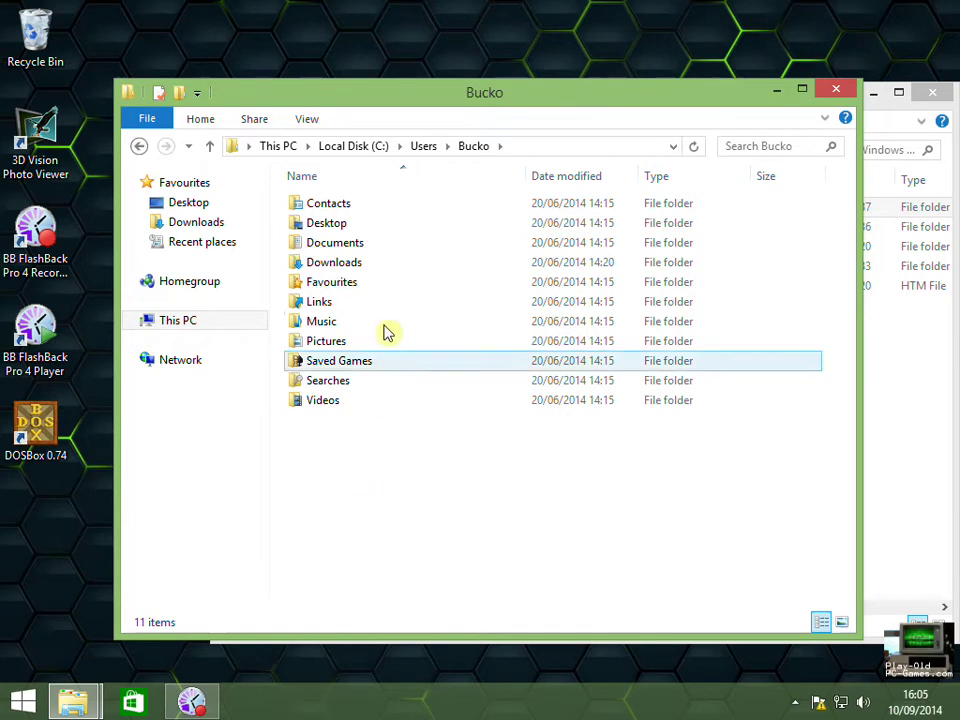
Change the folder options to show hidden files, folders and drives.
left_click(307, 120)
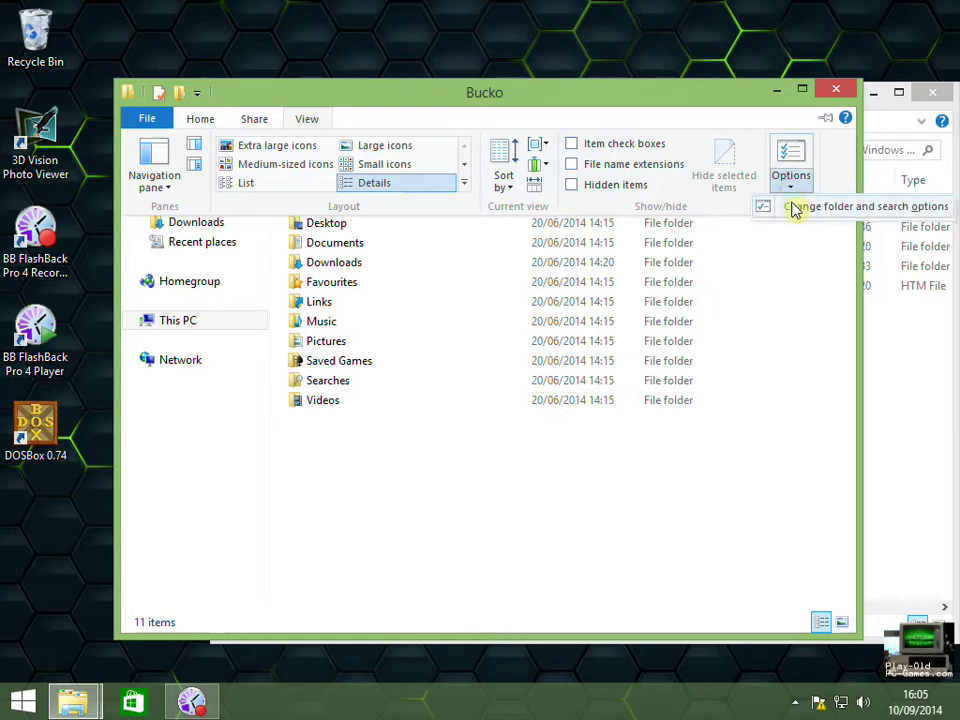
left_click(792, 196)
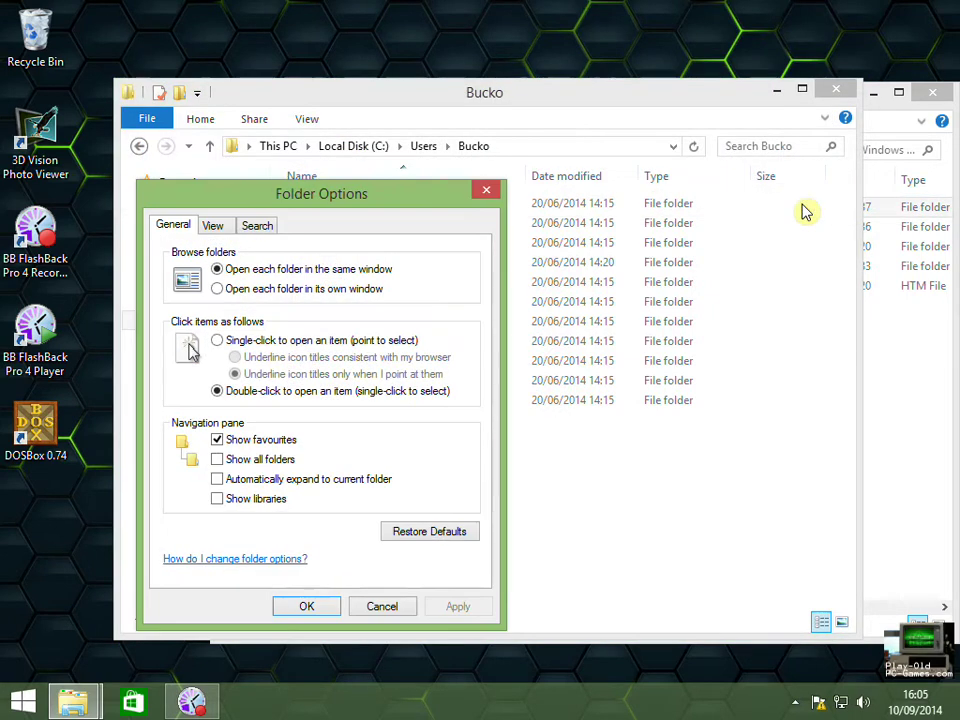
left_click(213, 224)
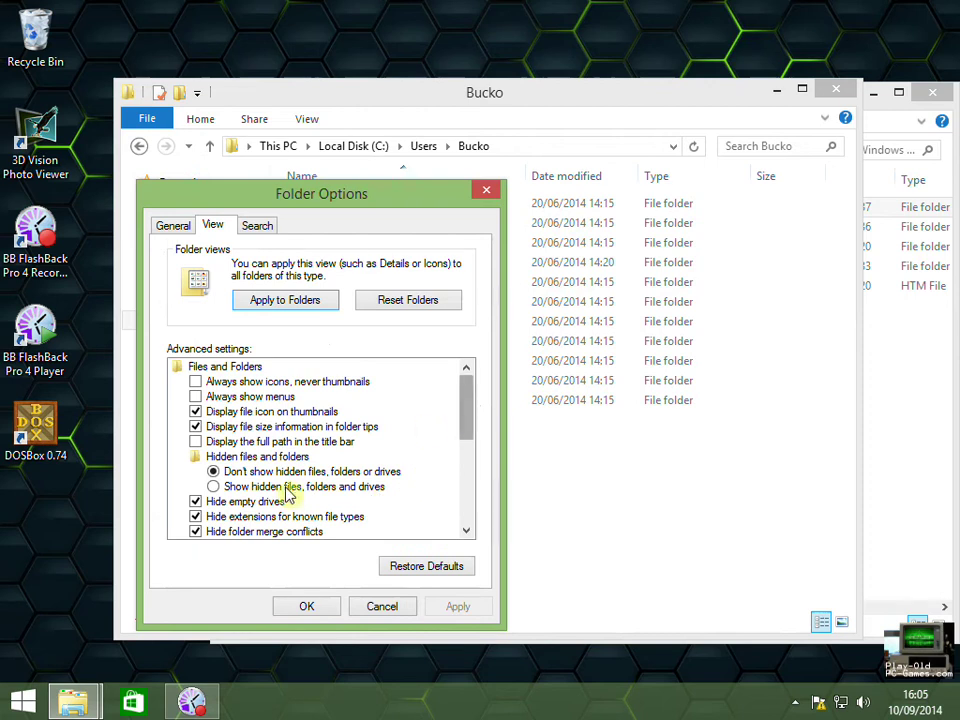
left_click(247, 487)
left_click(452, 607)
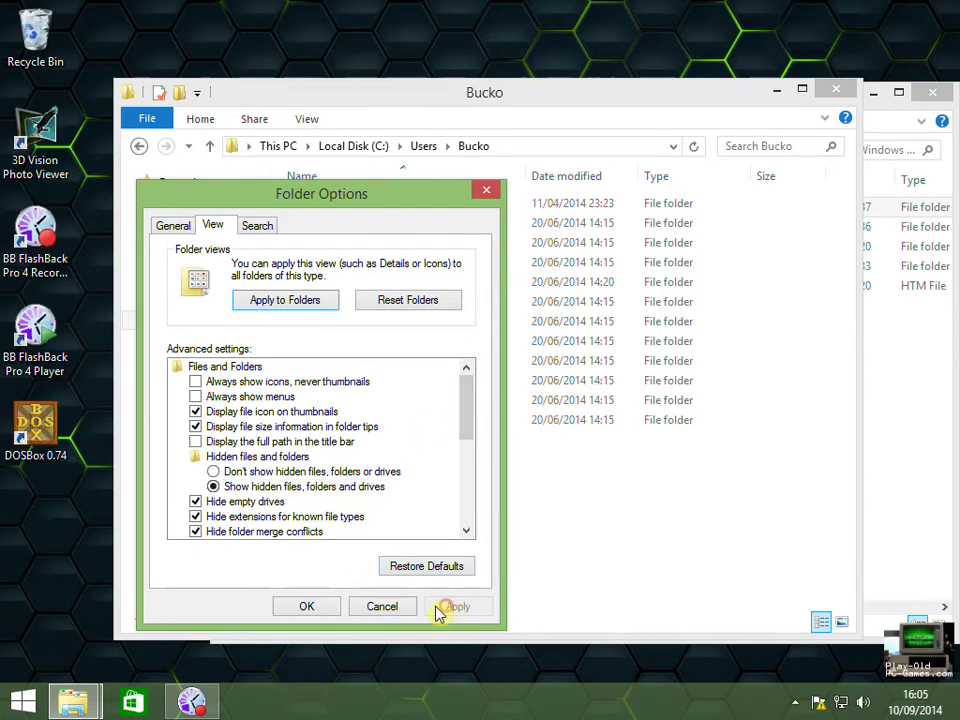
left_click(318, 608)
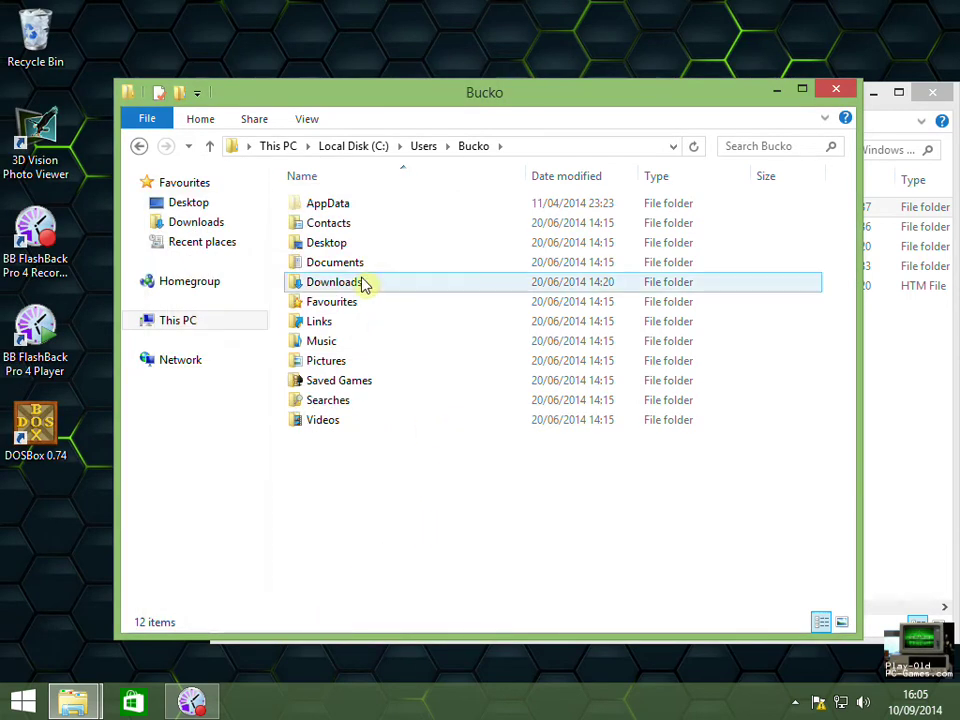
Open the AppData\Local\DOSBox folder inside the user's profile folder.
double_click(333, 205)
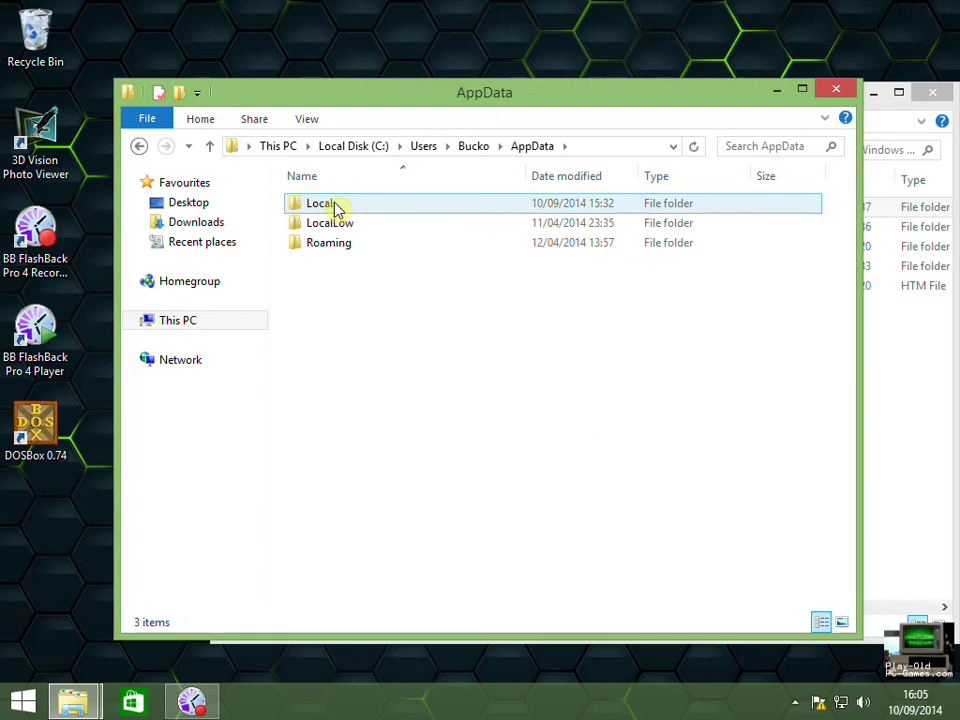
double_click(336, 206)
double_click(336, 205)
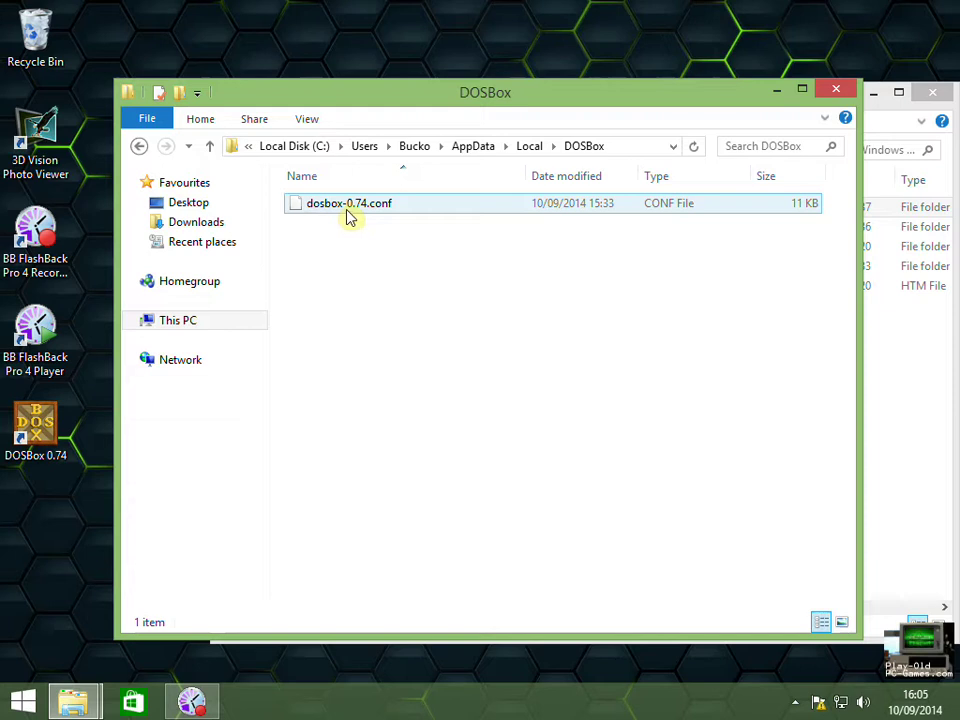
Duplicate the configuration file dosbox-0.74.conf within the same DOSBox folder.
left_click(348, 213)
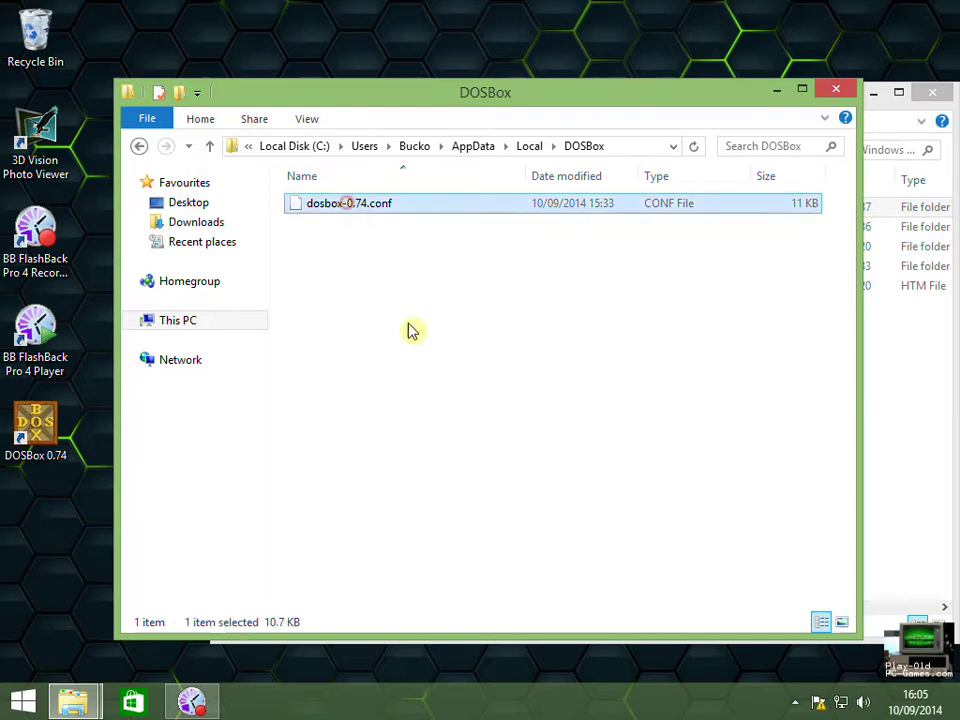
right_click(340, 207)
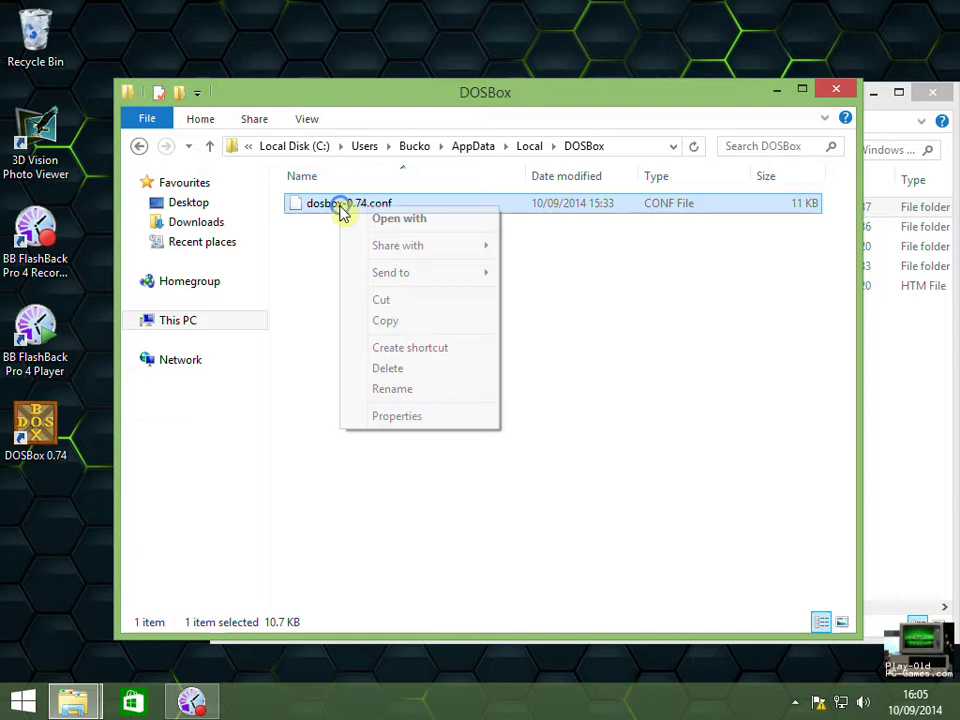
left_click(400, 320)
right_click(376, 271)
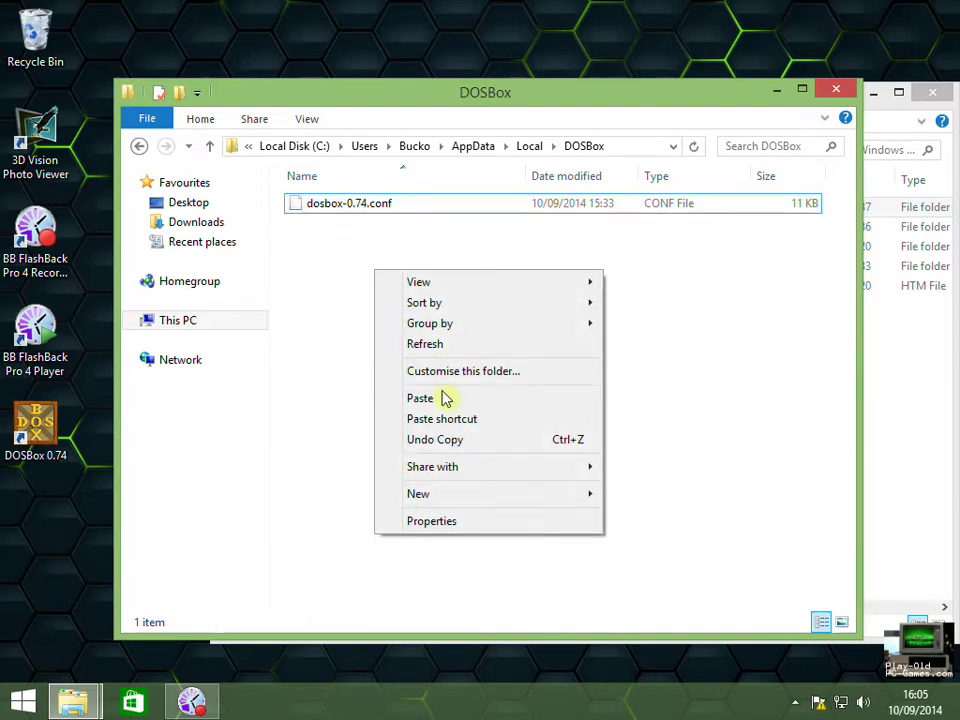
left_click(443, 400)
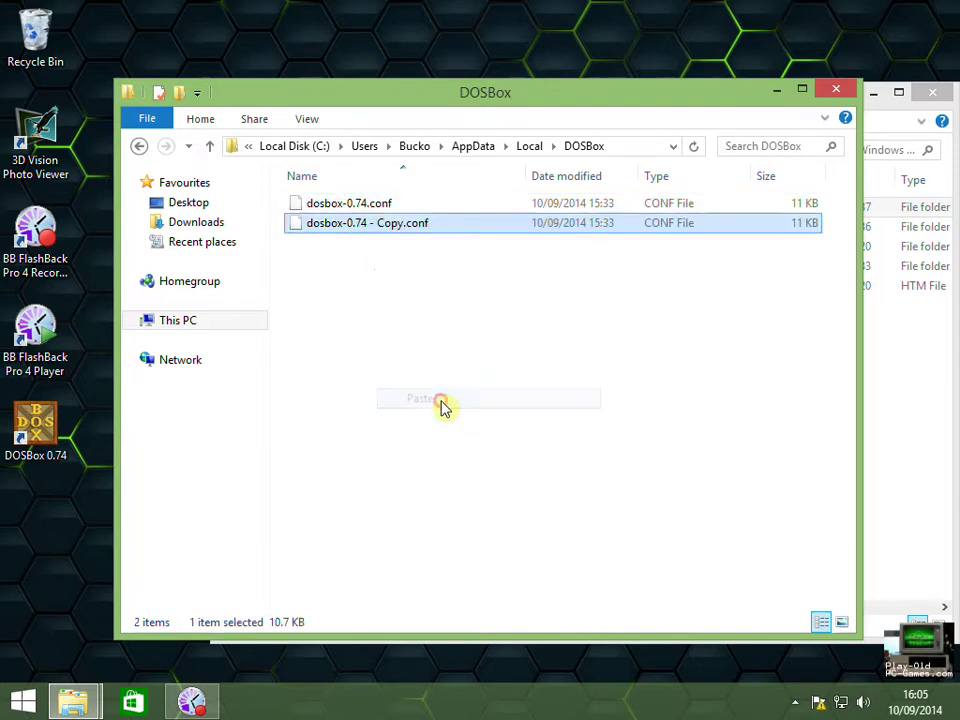
Rename the duplicated configuration file as dosbox-0.74-win31.conf.
right_click(416, 227)
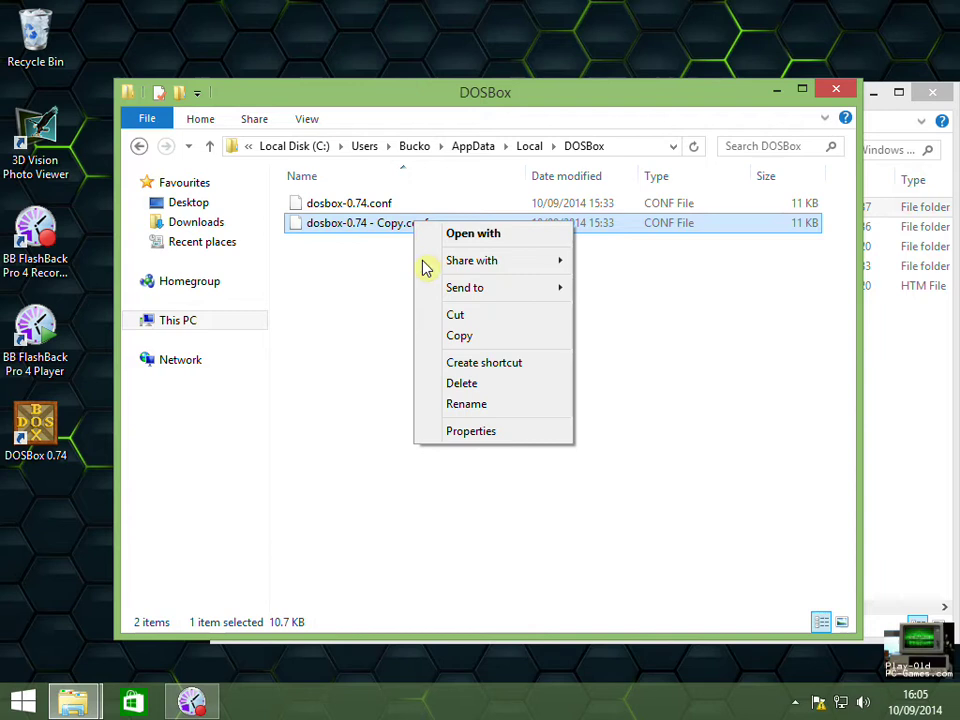
left_click(474, 404)
left_click(364, 222)
key("Delete")
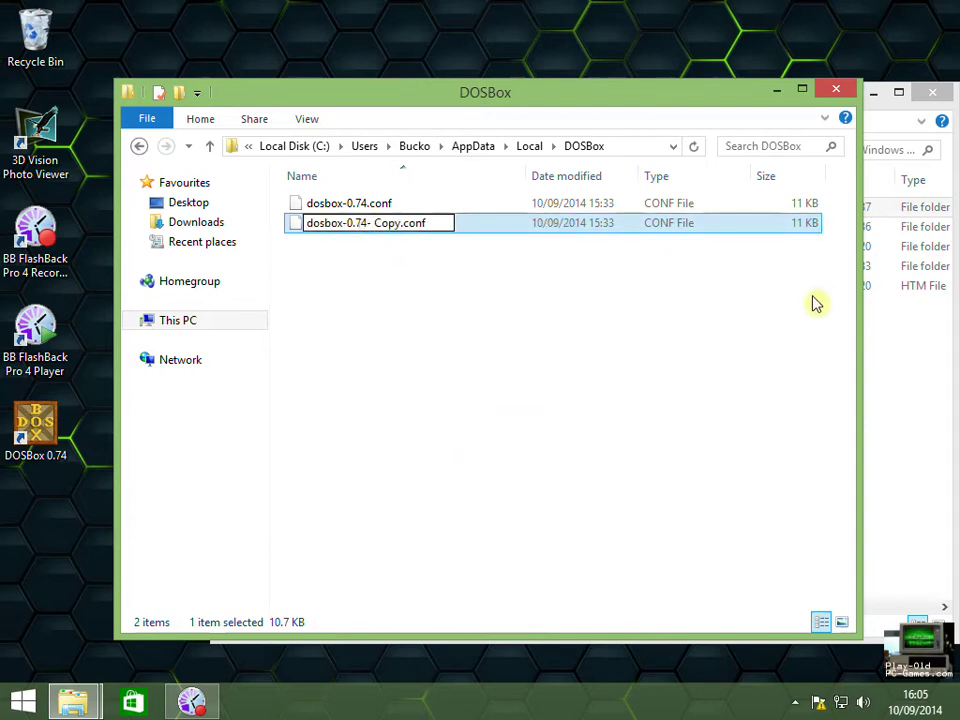
key("Right")
key("Delete")
key("Delete")
key("Delete")
key("Delete")
key("Delete")
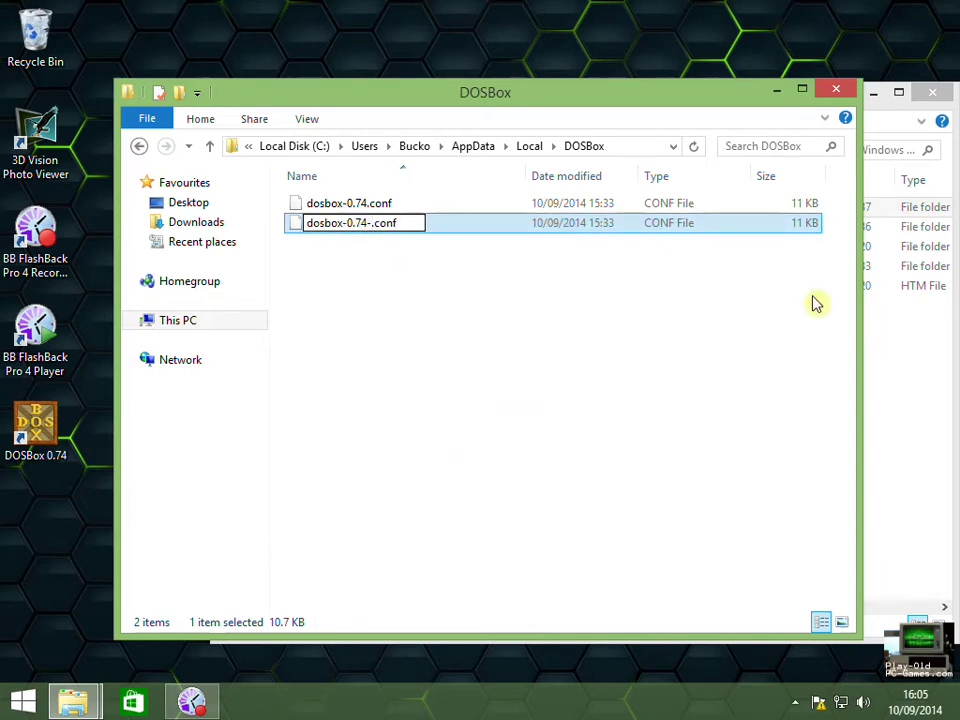
type("win31")
key("Return")
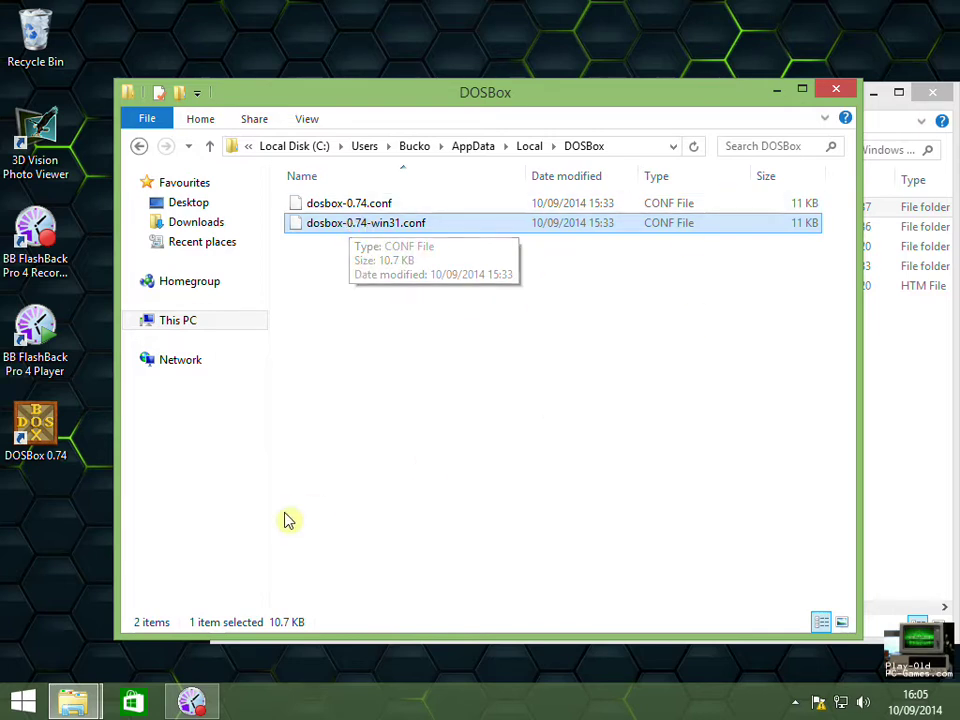
Duplicate the DOSBox 0.74 desktop shortcut and name the copy DOSBox 0.74 Win31.
left_click(40, 428)
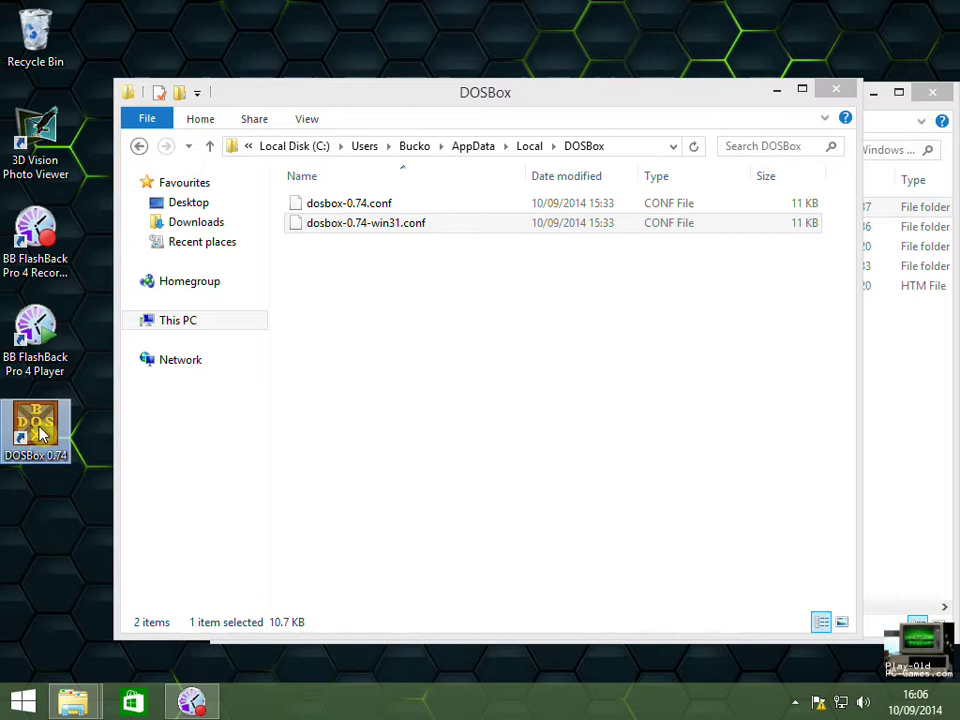
key("ctrl+v")
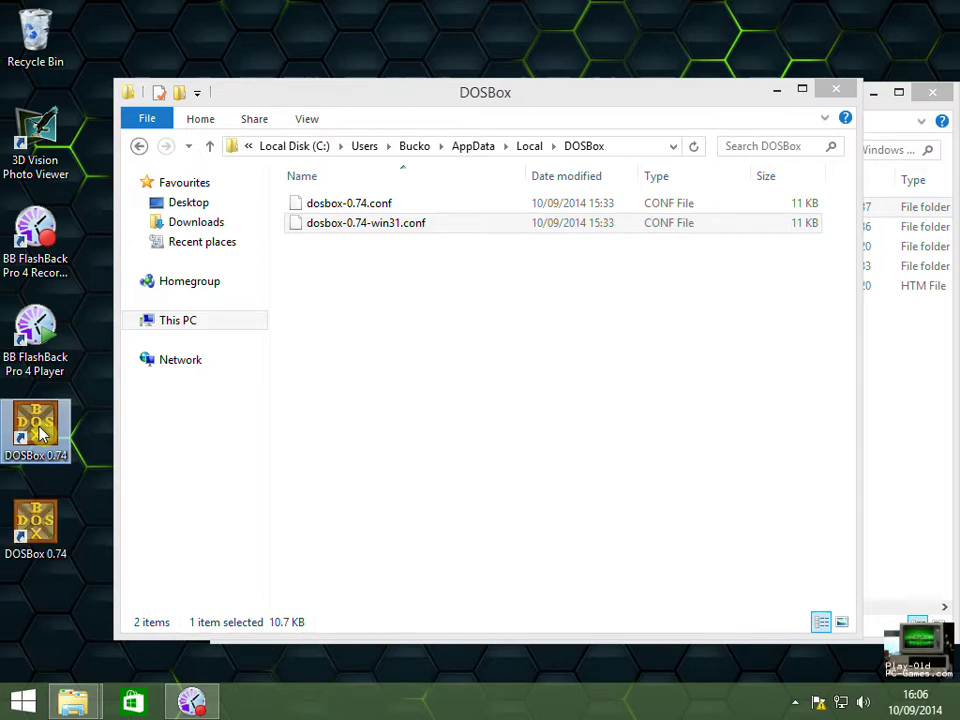
left_click(45, 533)
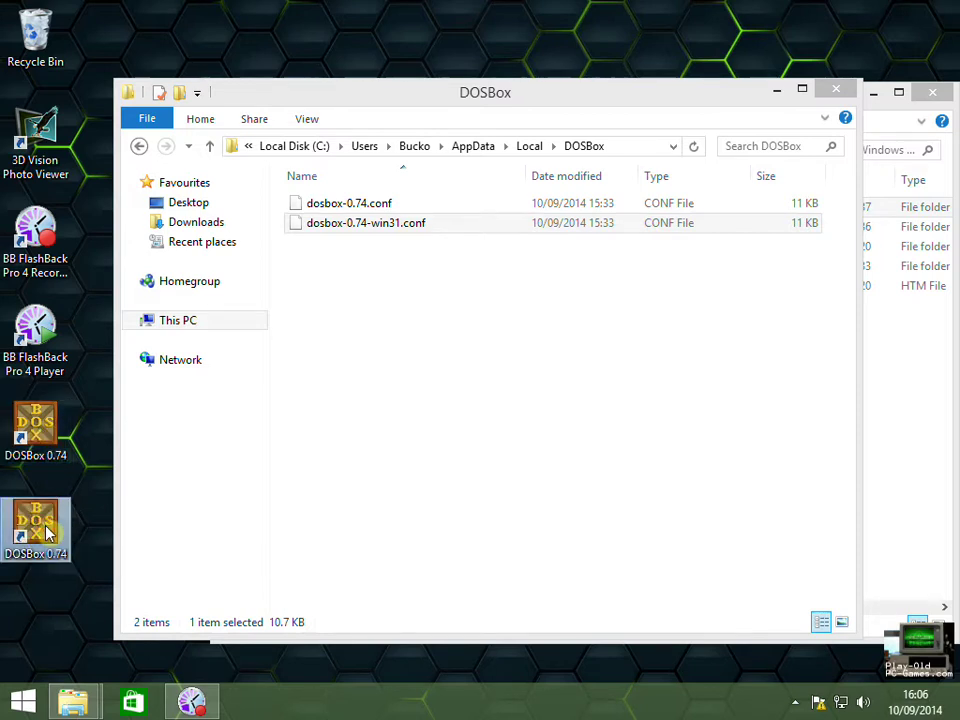
right_click(45, 533)
left_click(66, 484)
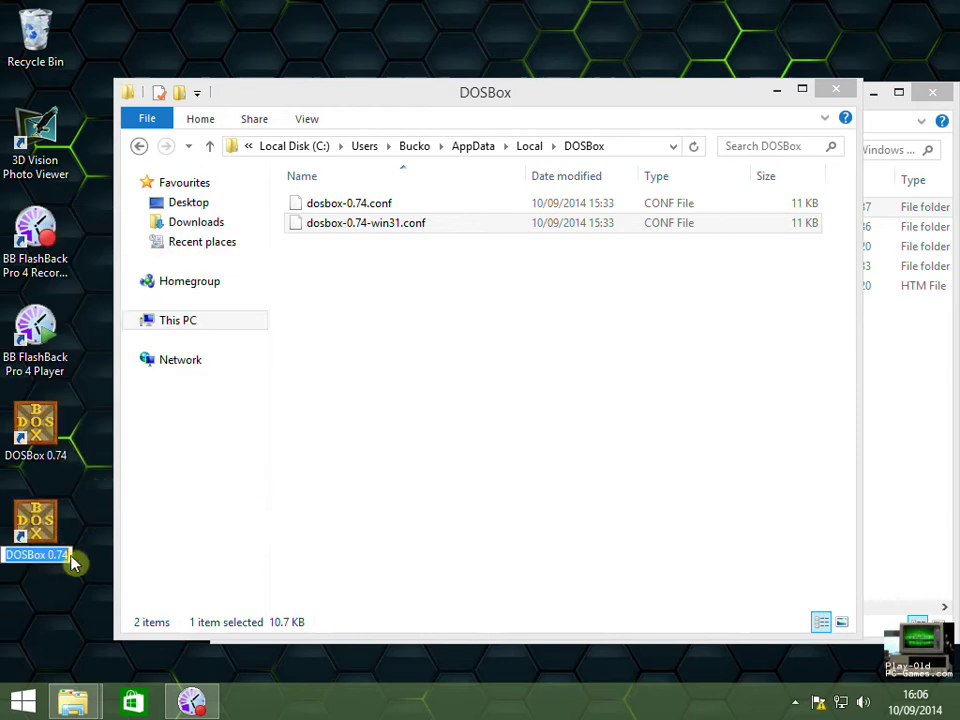
left_click(68, 554)
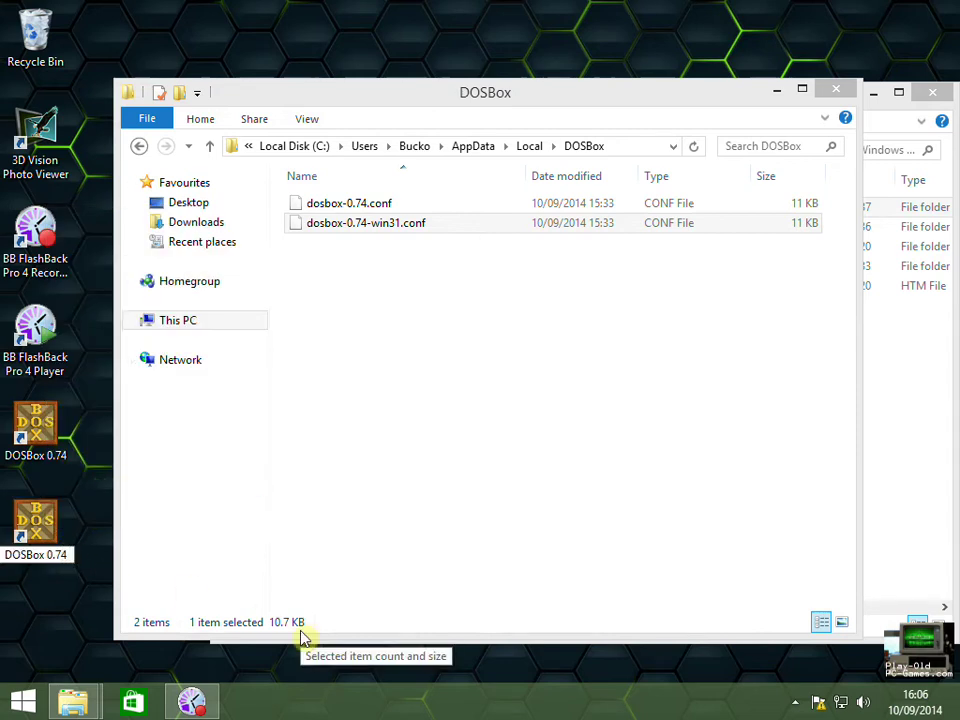
type("Win31")
key("Return")
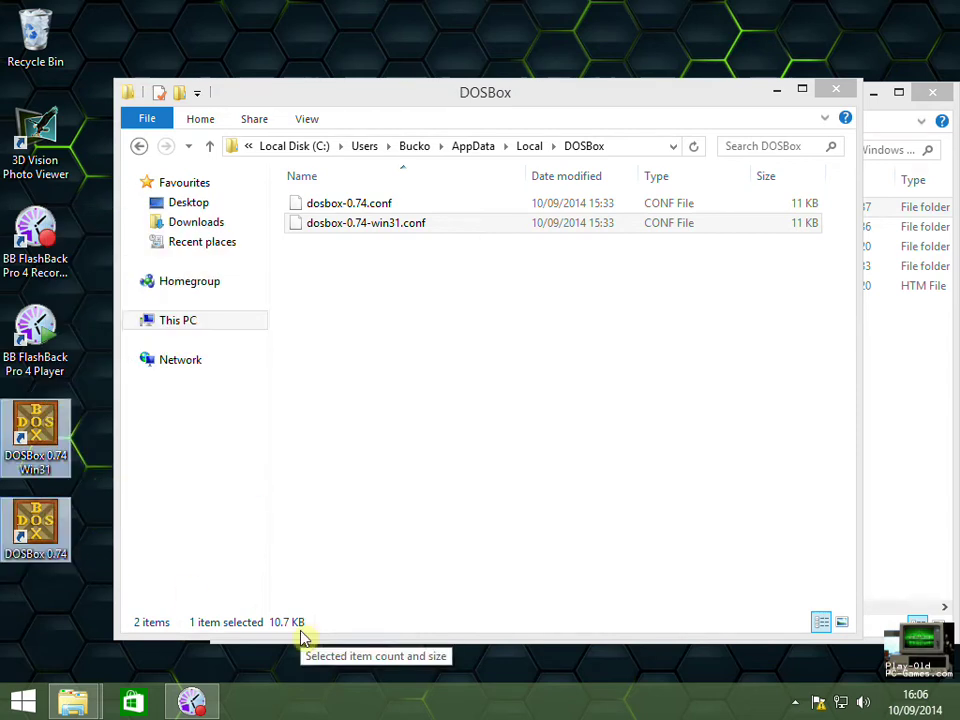
left_click(218, 455)
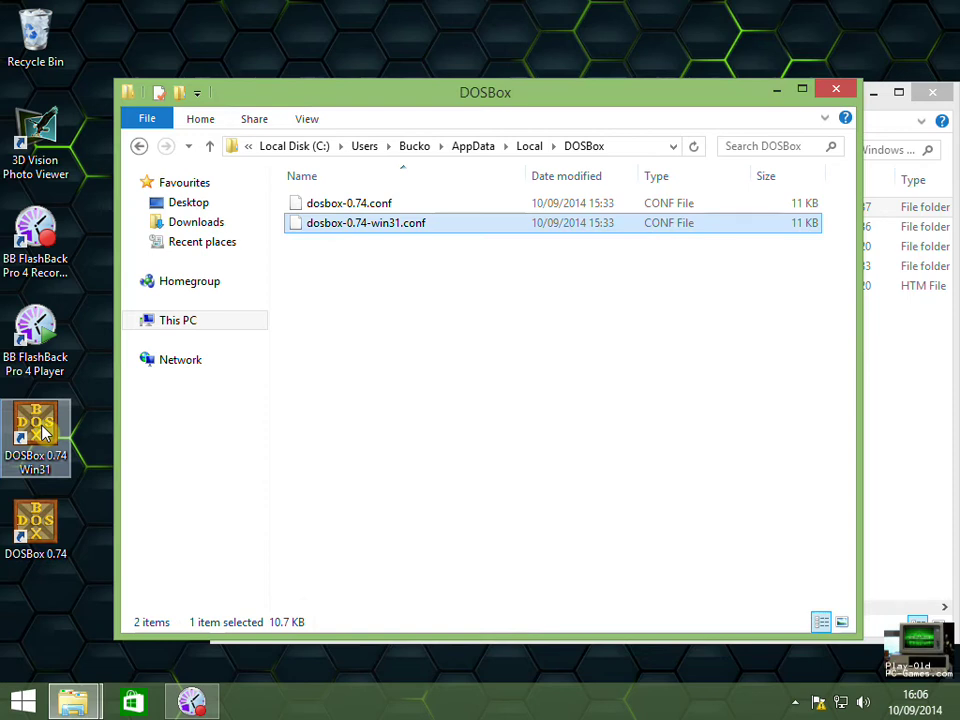
In the DOSBox 0.74 Win31 shortcut's properties, replace the -userconf option at the end of the target with -conf.
right_click(43, 430)
left_click(105, 411)
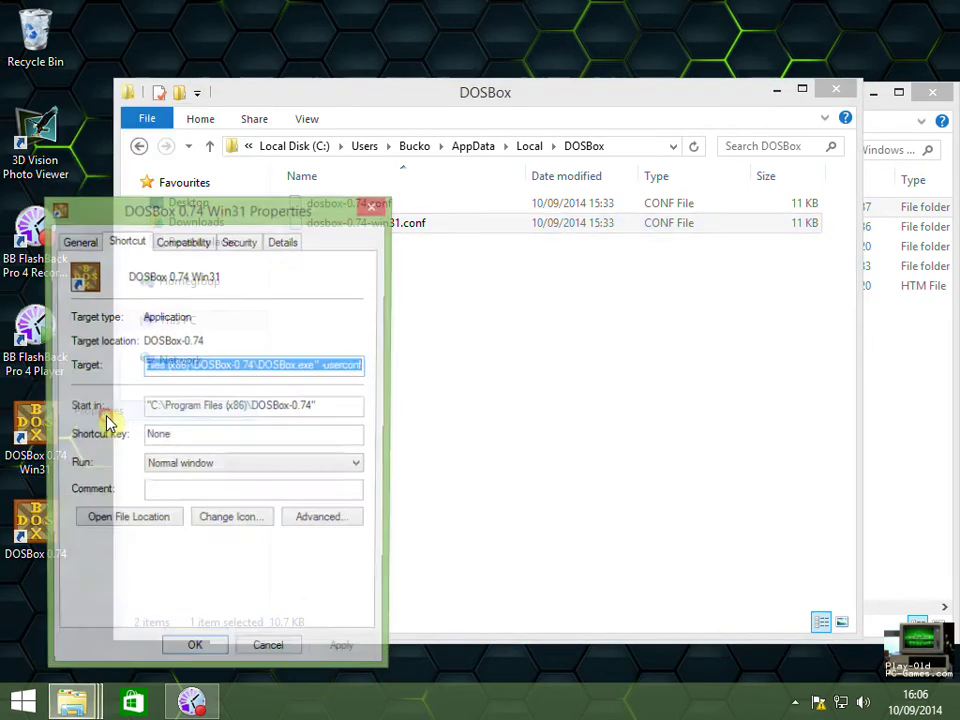
left_click(207, 365)
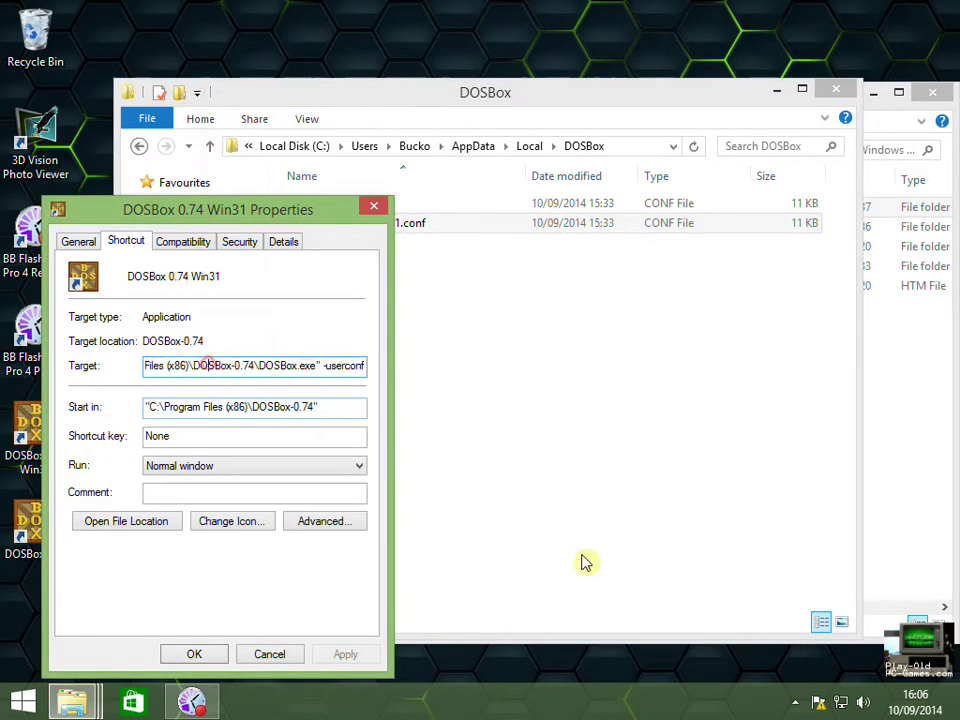
key("Home")
key("End")
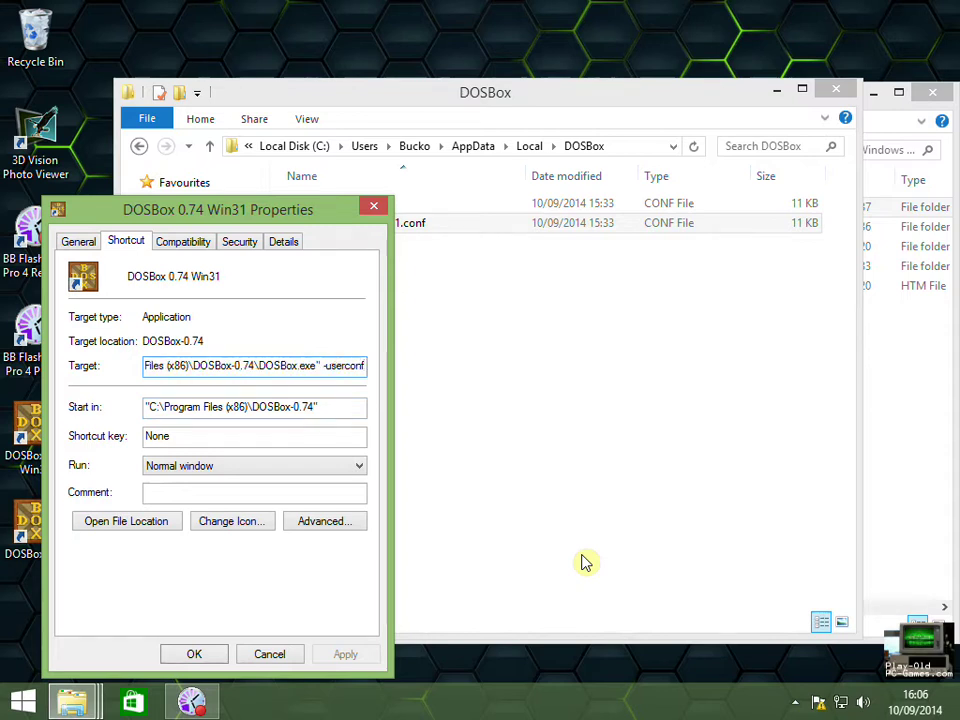
key("BackSpace")
key("BackSpace")
key("BackSpace")
key("BackSpace")
key("BackSpace")
key("BackSpace")
key("BackSpace")
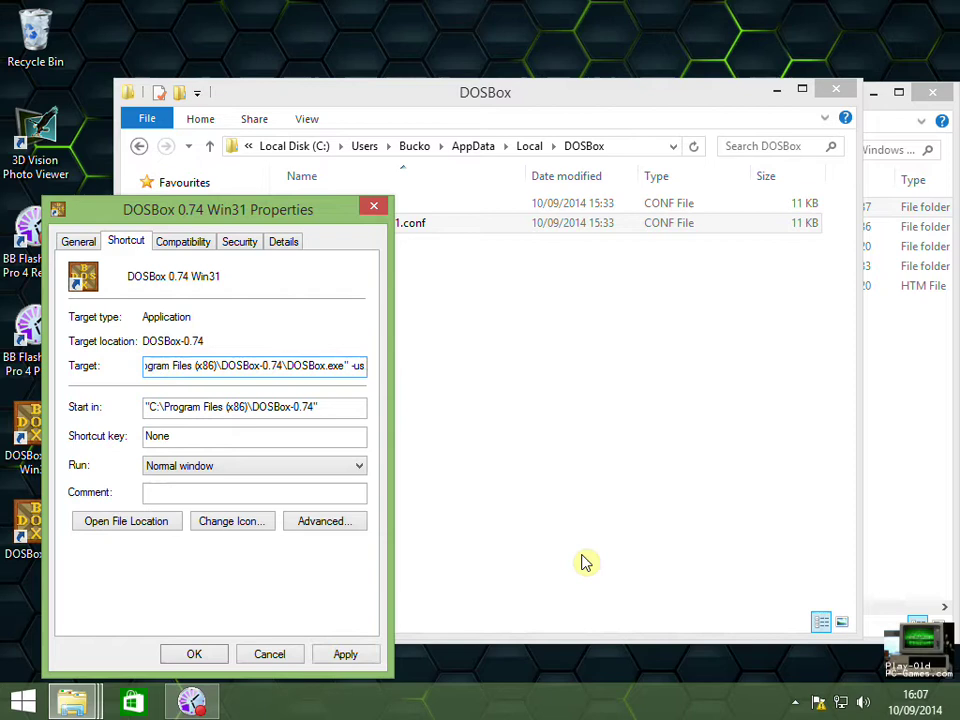
key("BackSpace")
key("BackSpace")
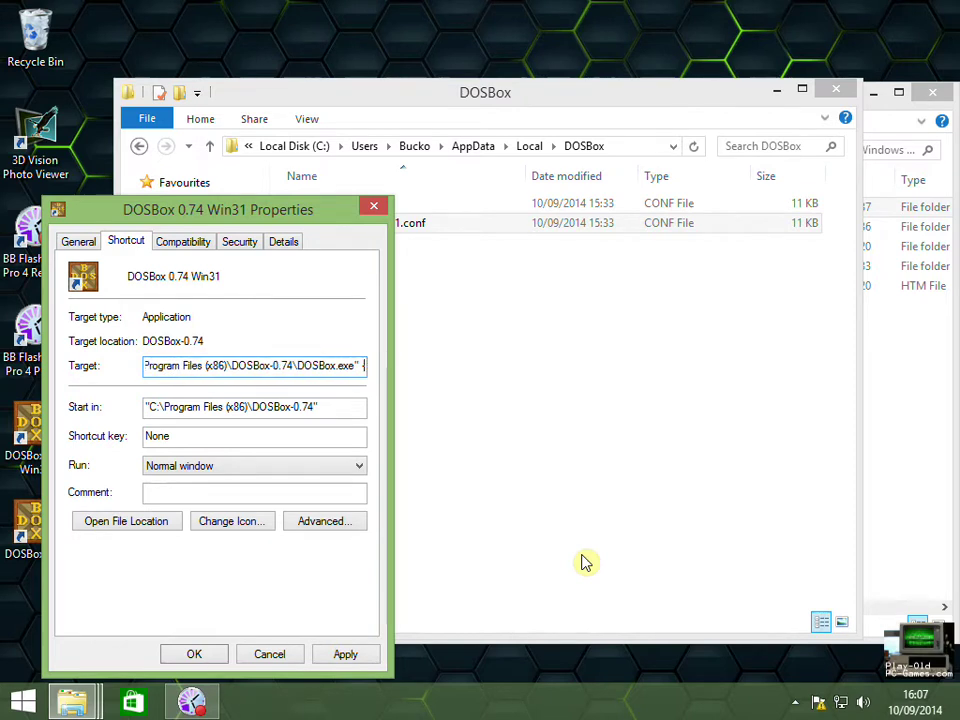
type("-conf")
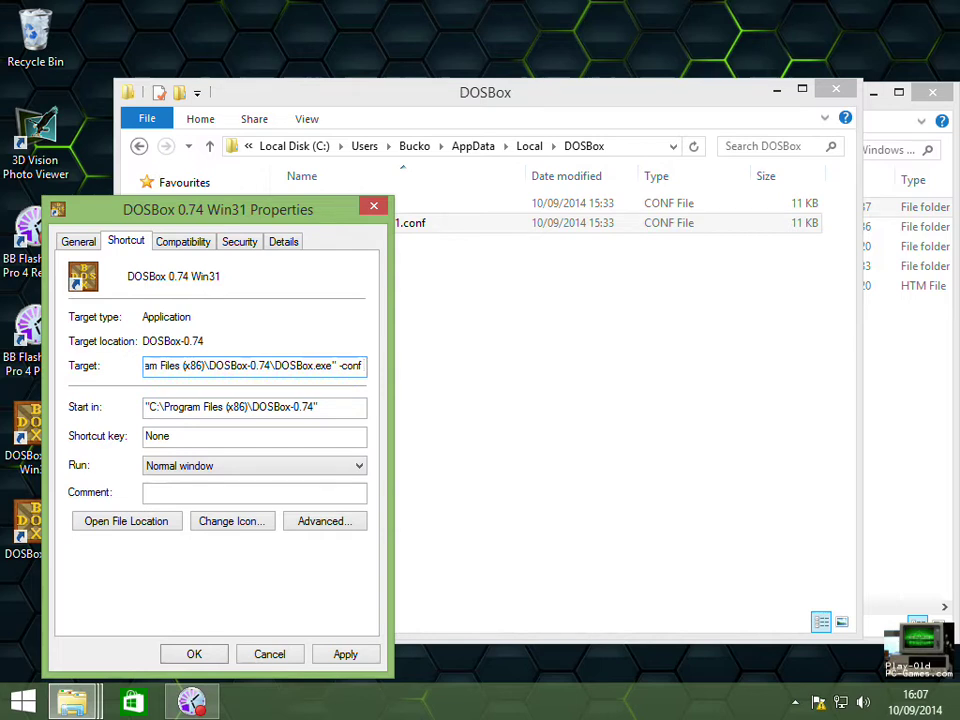
Append an opening quote, the full path of the AppData\Local\DOSBox folder copied from File Explorer, and a trailing backslash to the shortcut's target.
left_click(630, 148)
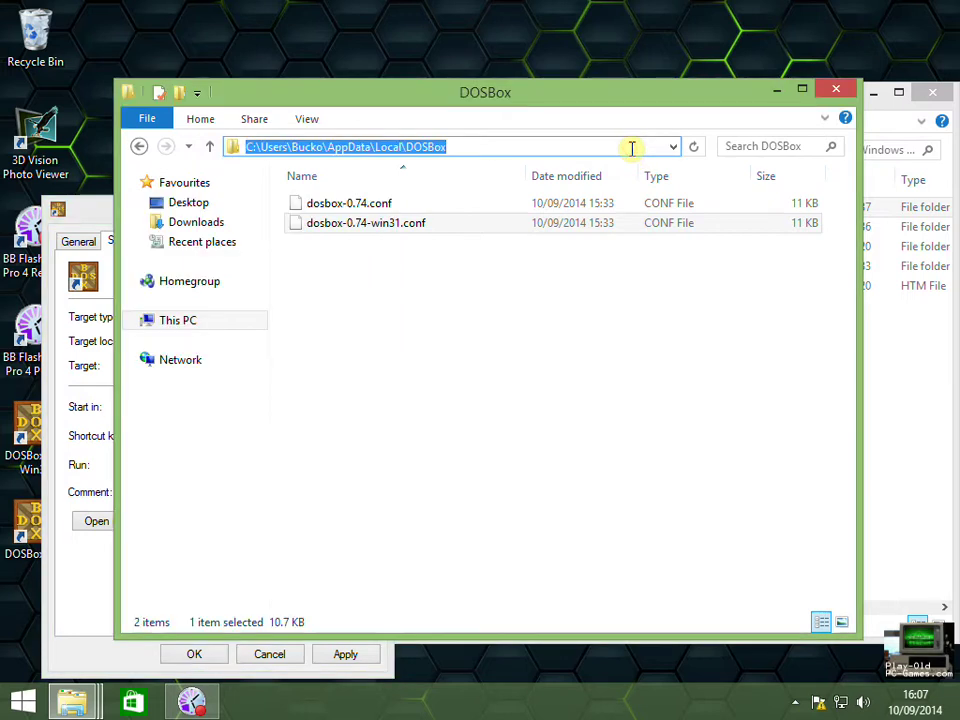
left_click(300, 365)
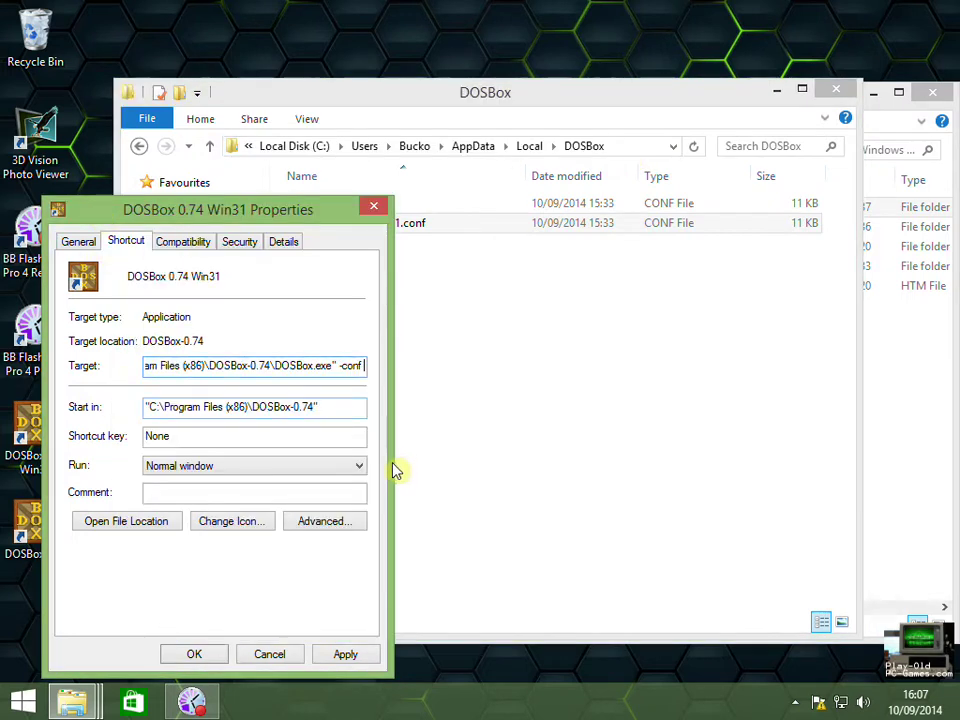
key("ctrl+v")
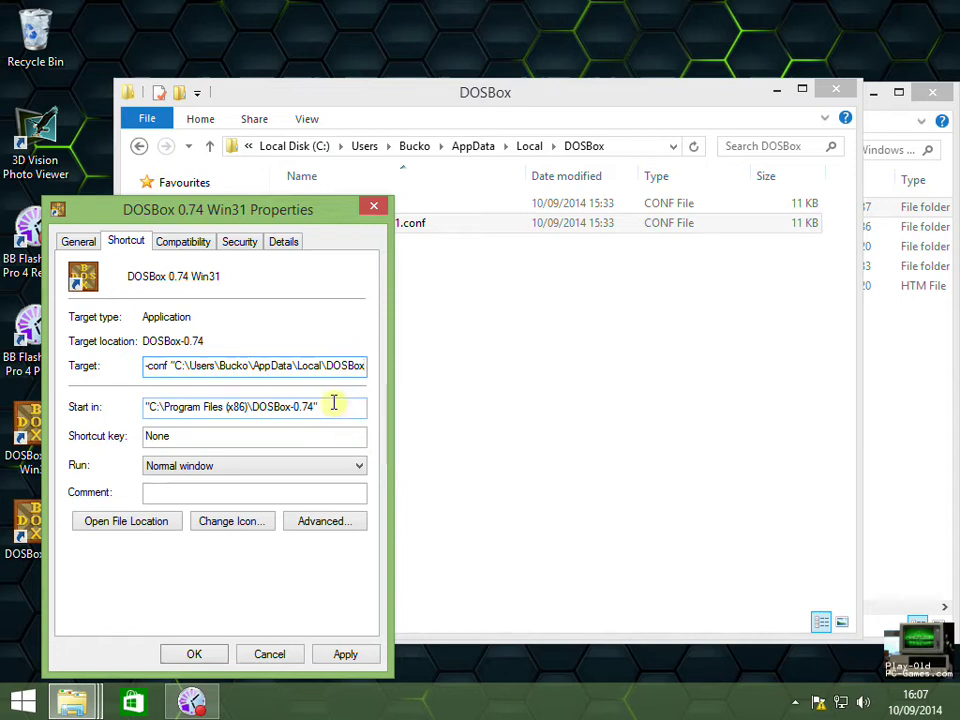
type("\\")
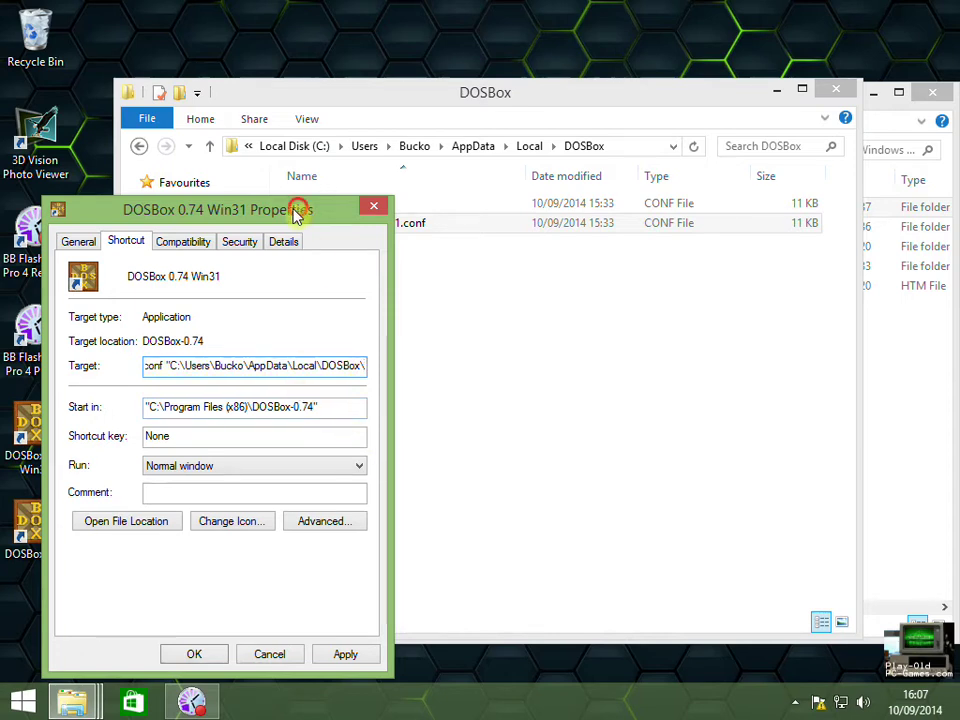
Complete the shortcut's target with the file name dosbox-0.74-win31.conf and a closing quotation mark.
left_click_drag(297, 213, 345, 272)
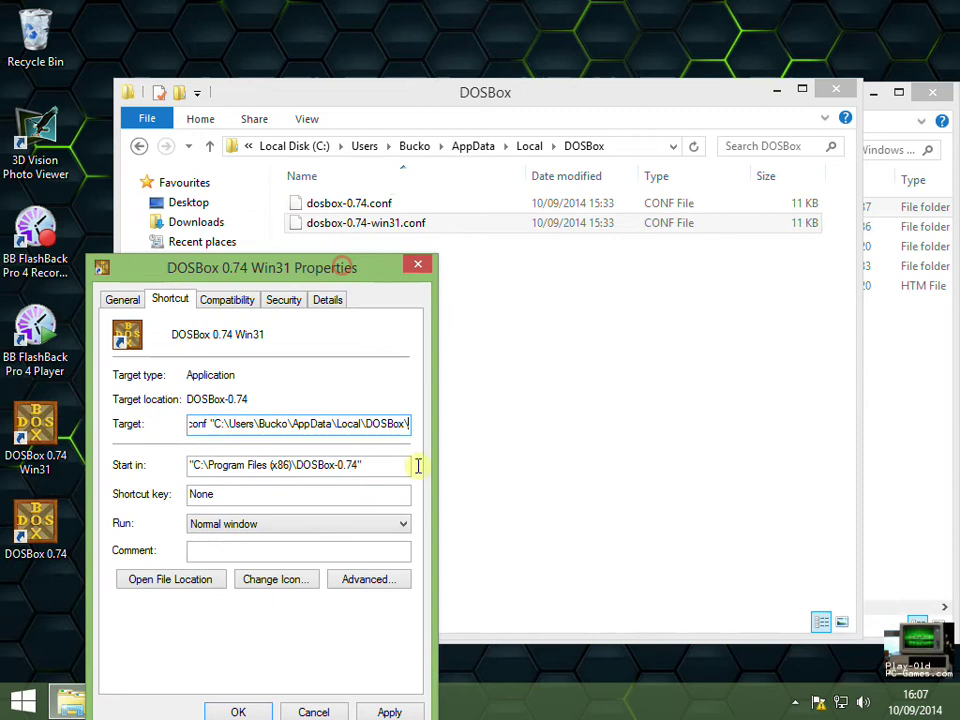
type("dosbo")
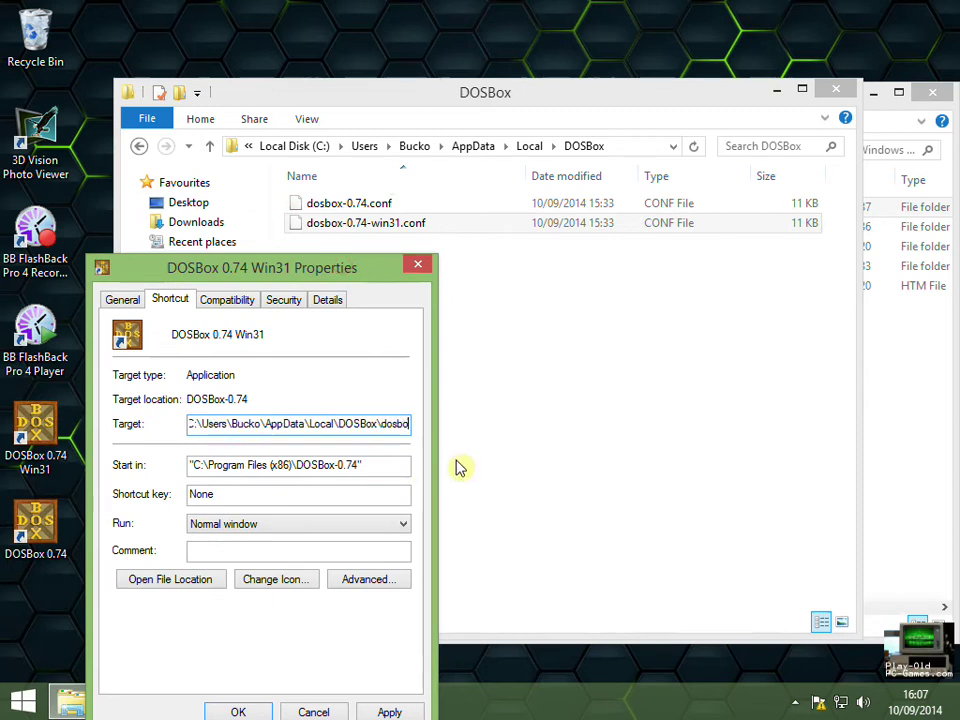
type("x-0")
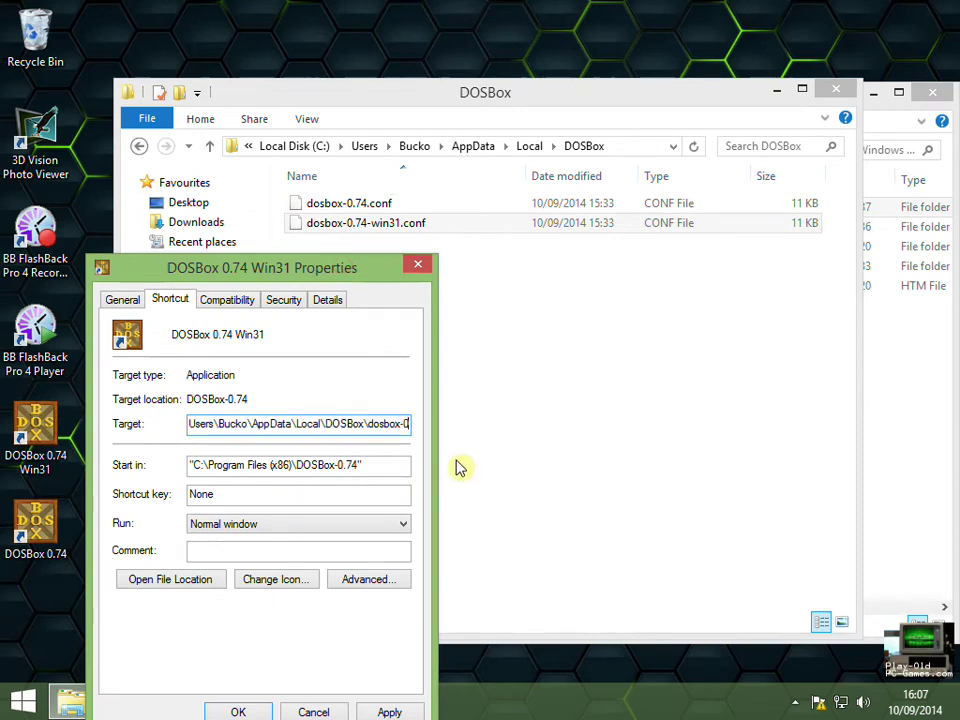
type(".")
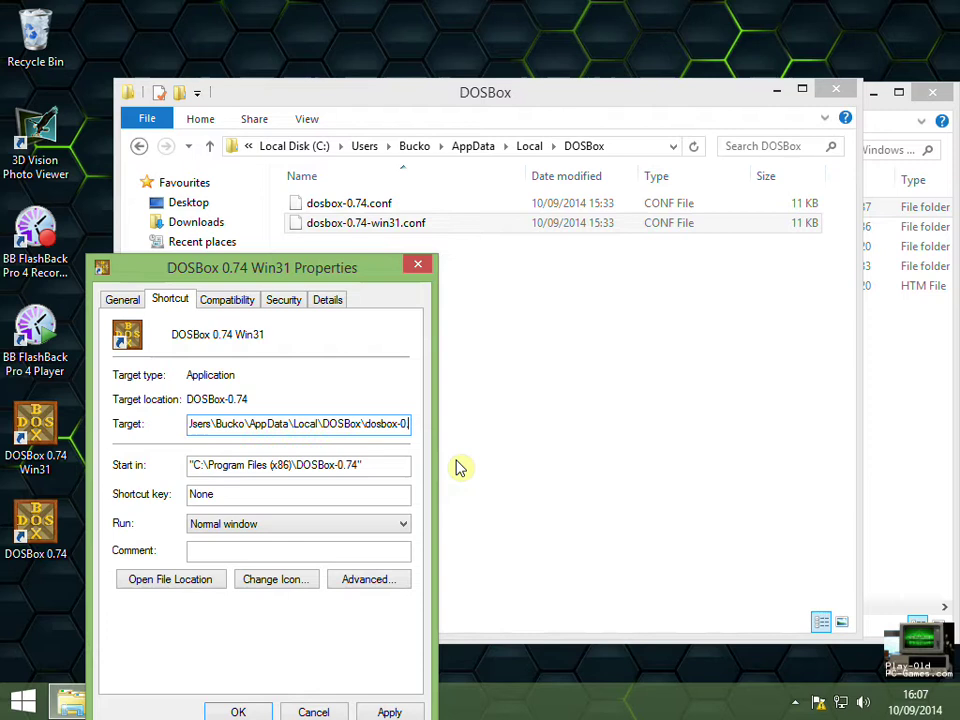
type("74")
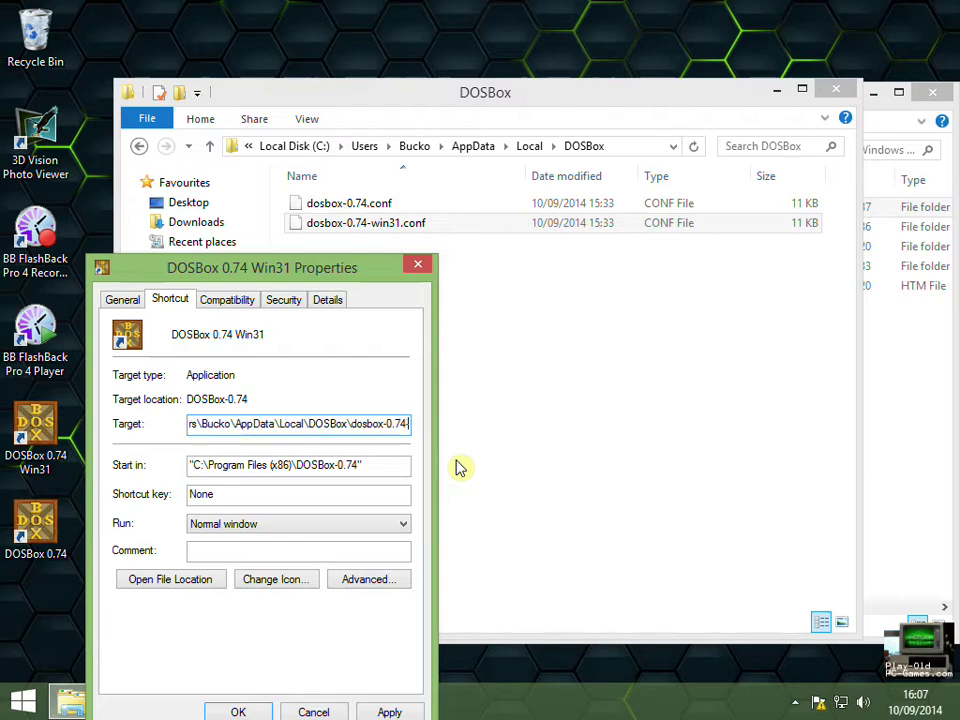
type("-win31.")
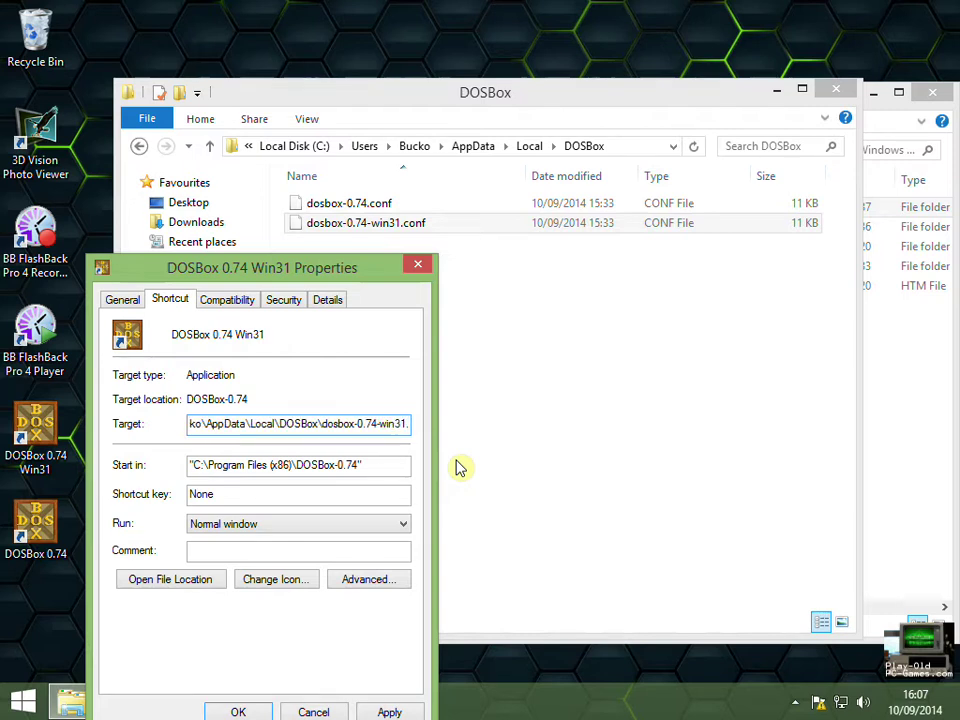
type("conf")
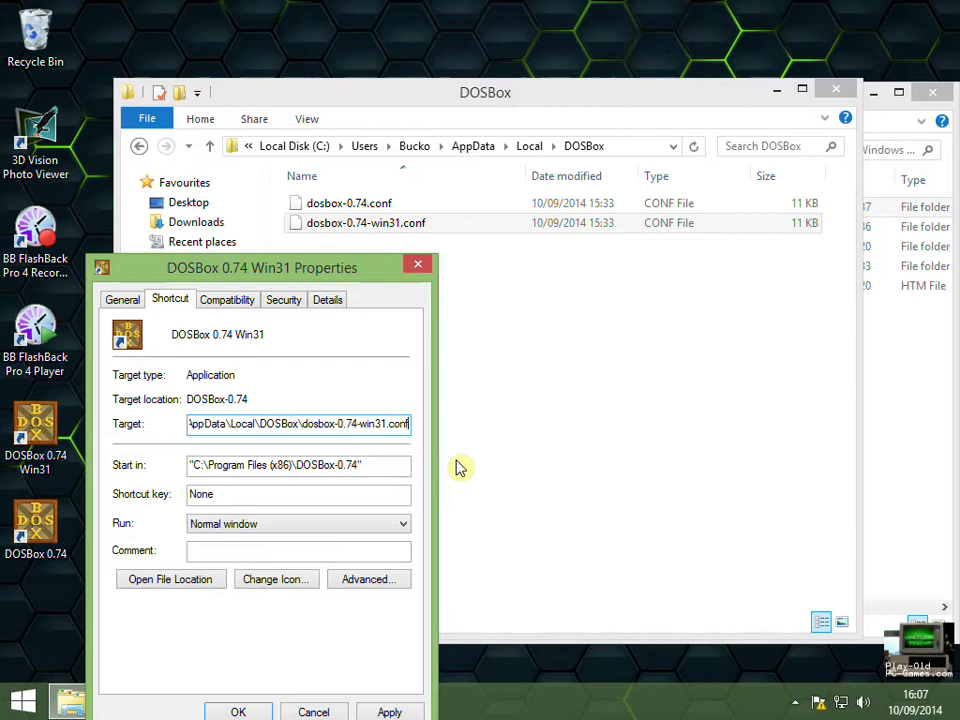
type("\"")
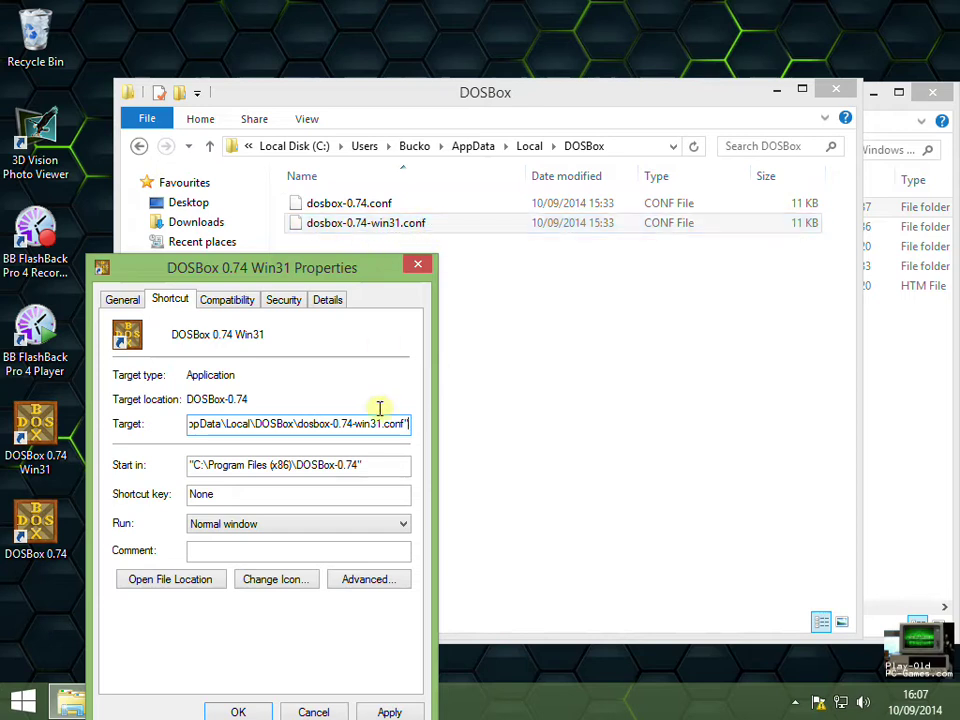
Check the shortcut's target line from start to end and save the changed properties.
key("Home")
key("ctrl+Right")
key("ctrl+Right")
key("ctrl+Right")
key("ctrl+Right")
key("ctrl+Right")
key("ctrl+Right")
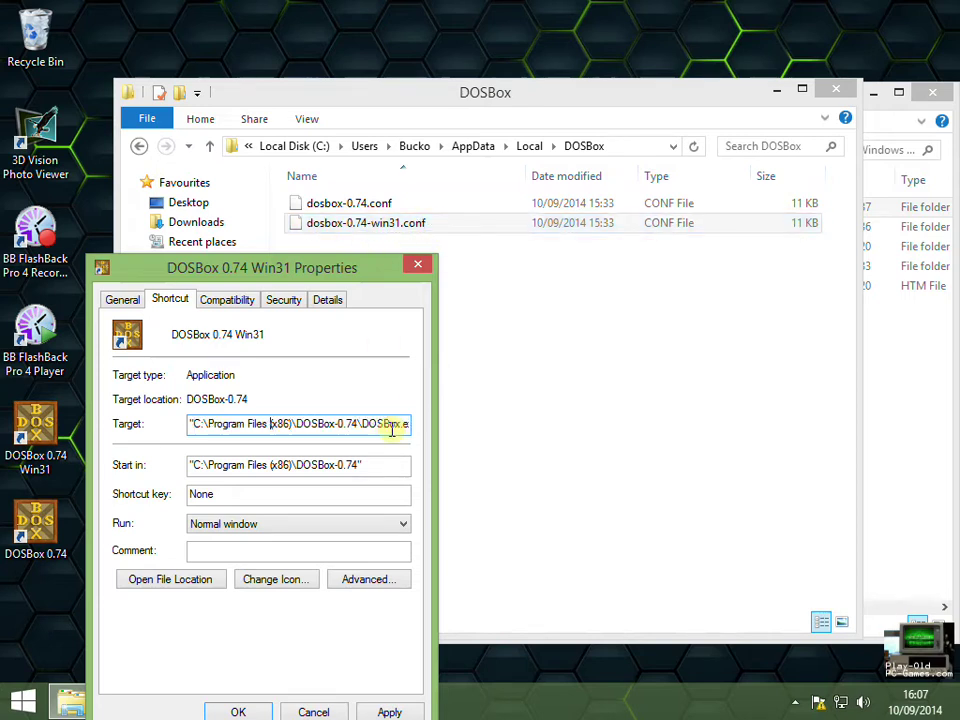
key("ctrl+Right")
key("ctrl+Right")
key("Left")
key("Left")
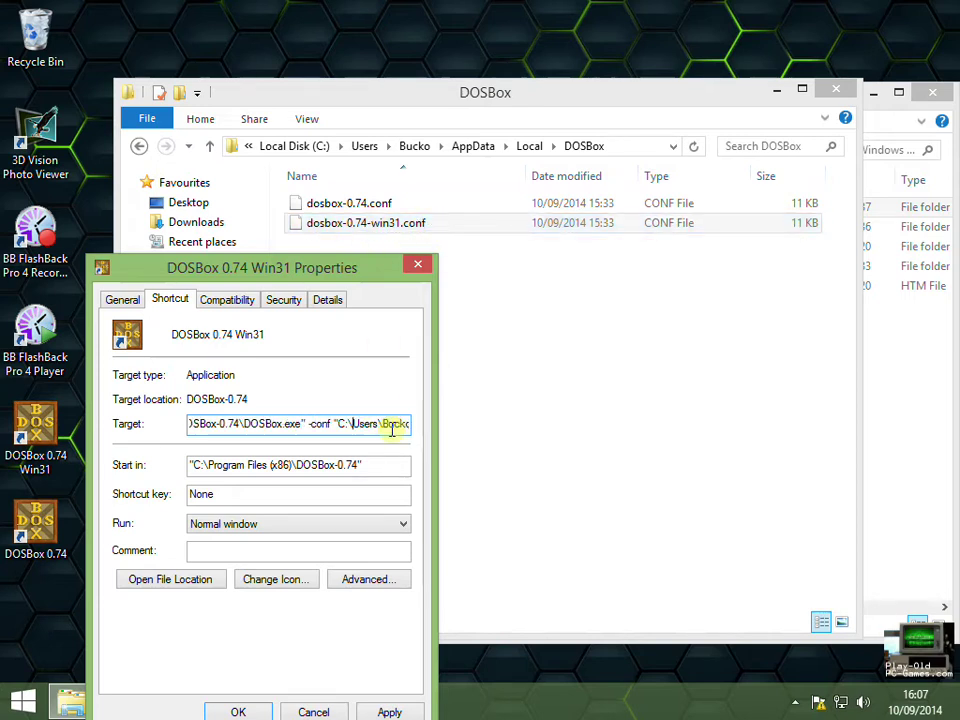
key("End")
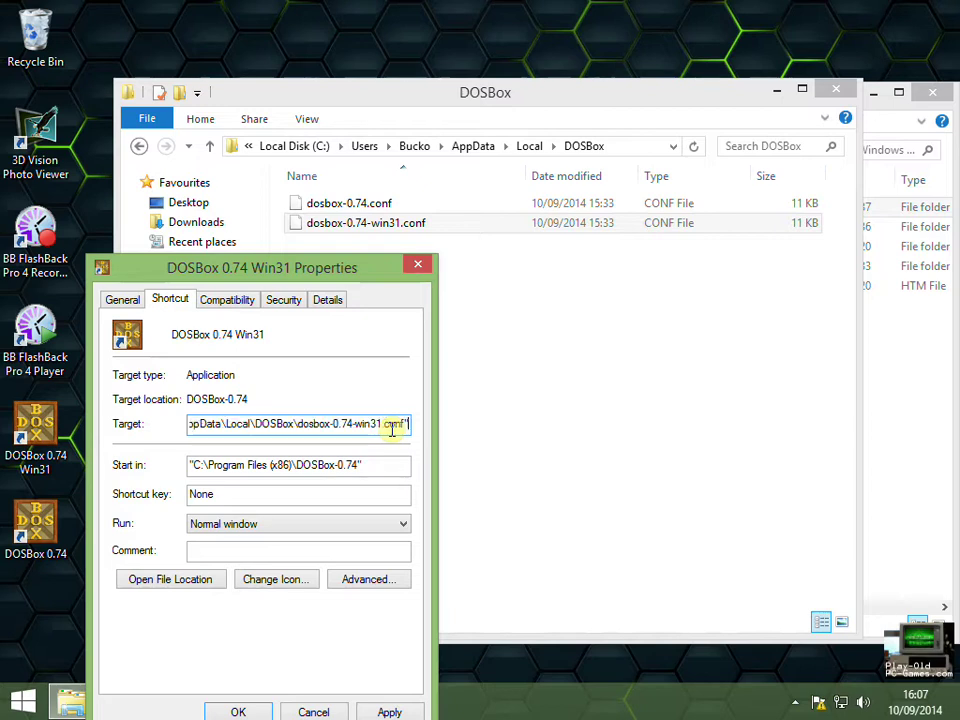
left_click(389, 711)
left_click(238, 711)
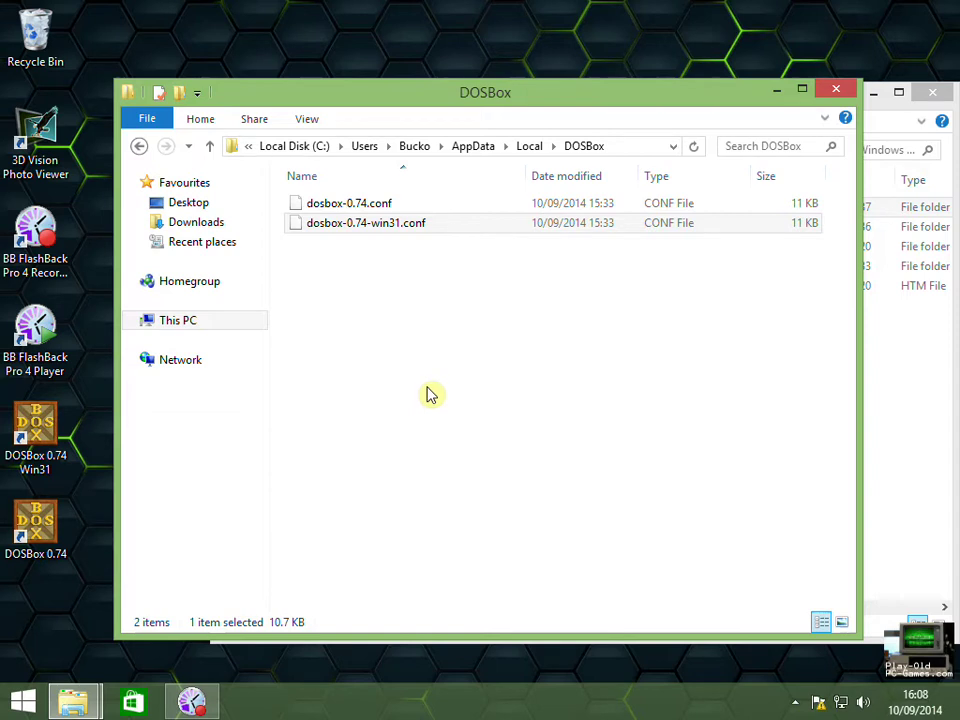
Open dosbox-0.74-win31.conf in a maximized Notepad window and go to its [autoexec] section.
right_click(343, 228)
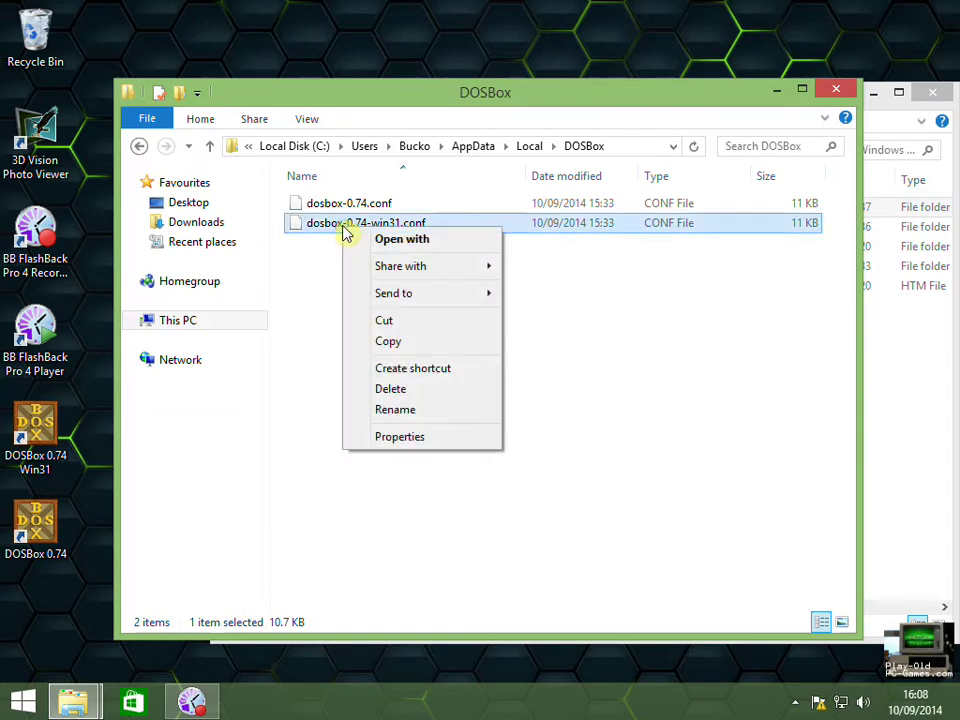
left_click(394, 248)
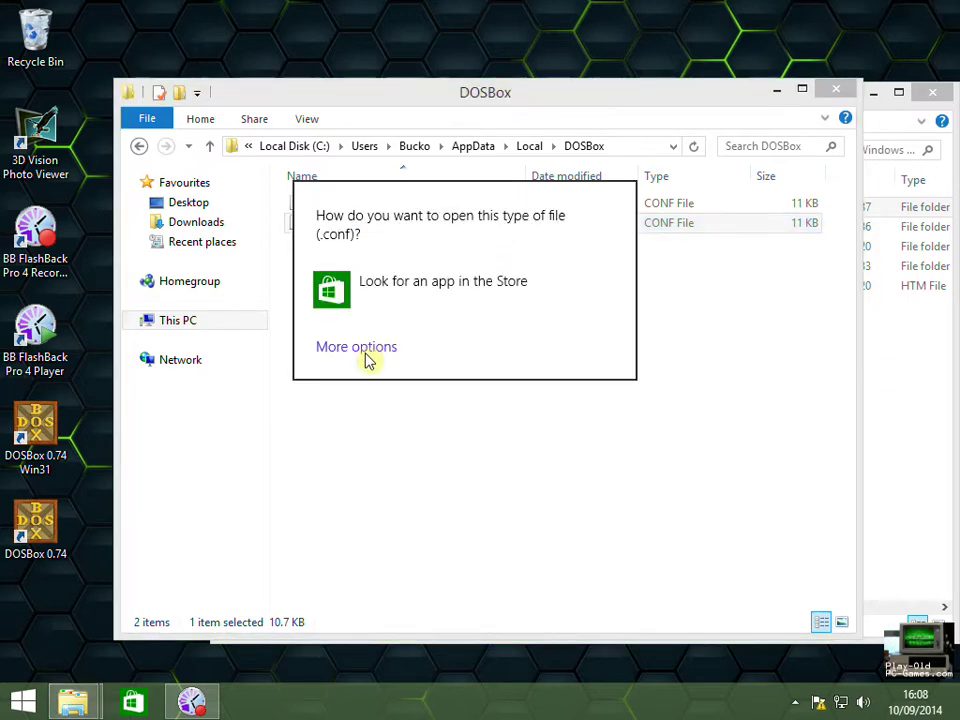
left_click(367, 352)
left_click(385, 424)
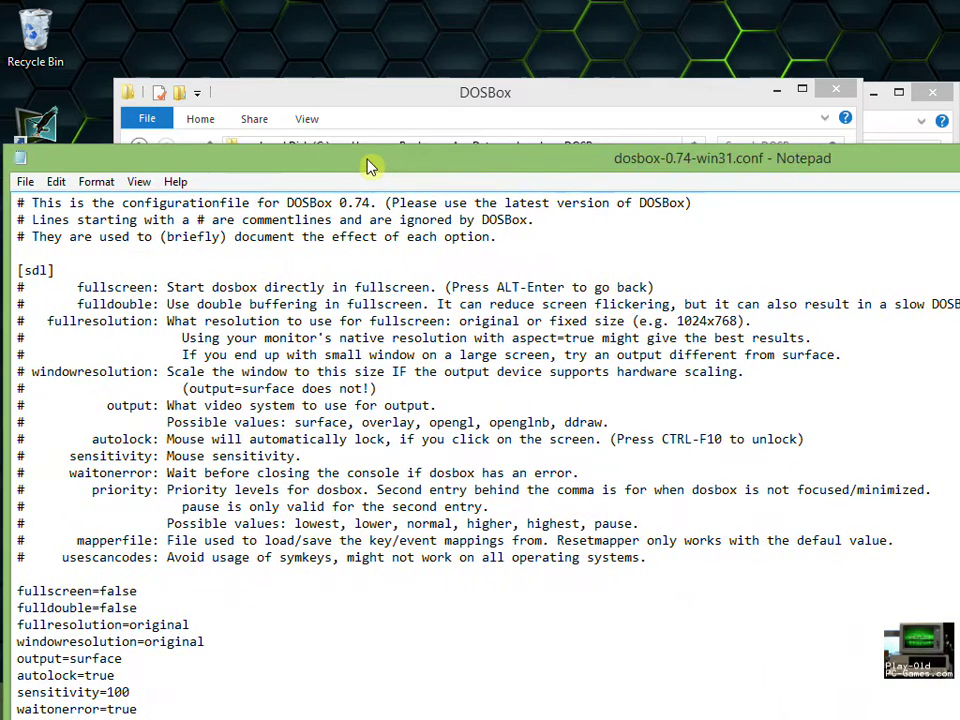
double_click(369, 163)
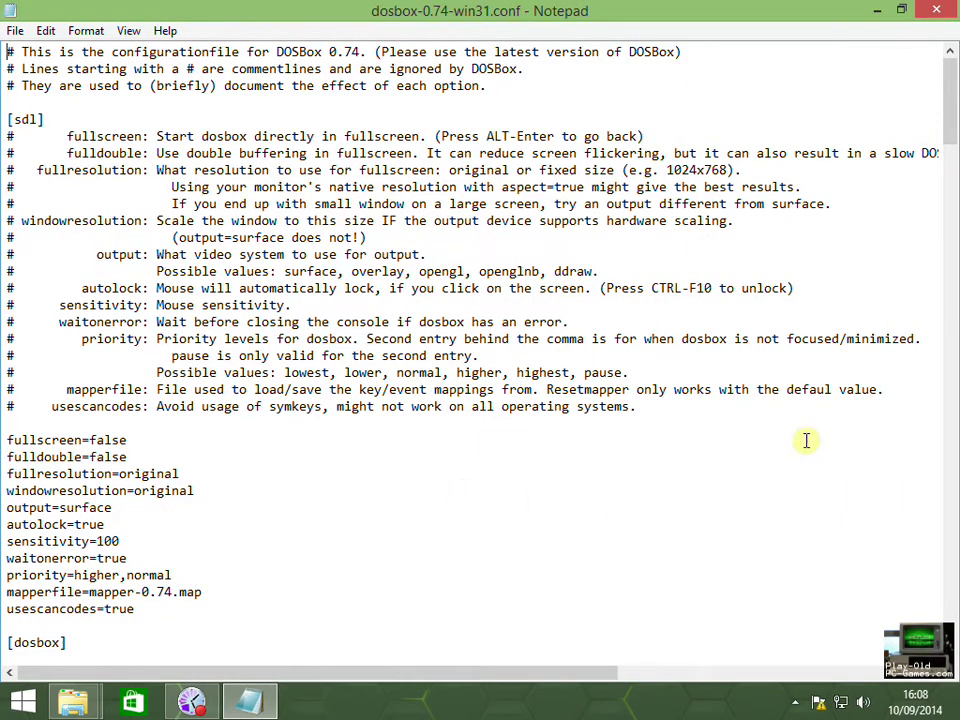
left_click_drag(953, 85, 953, 588)
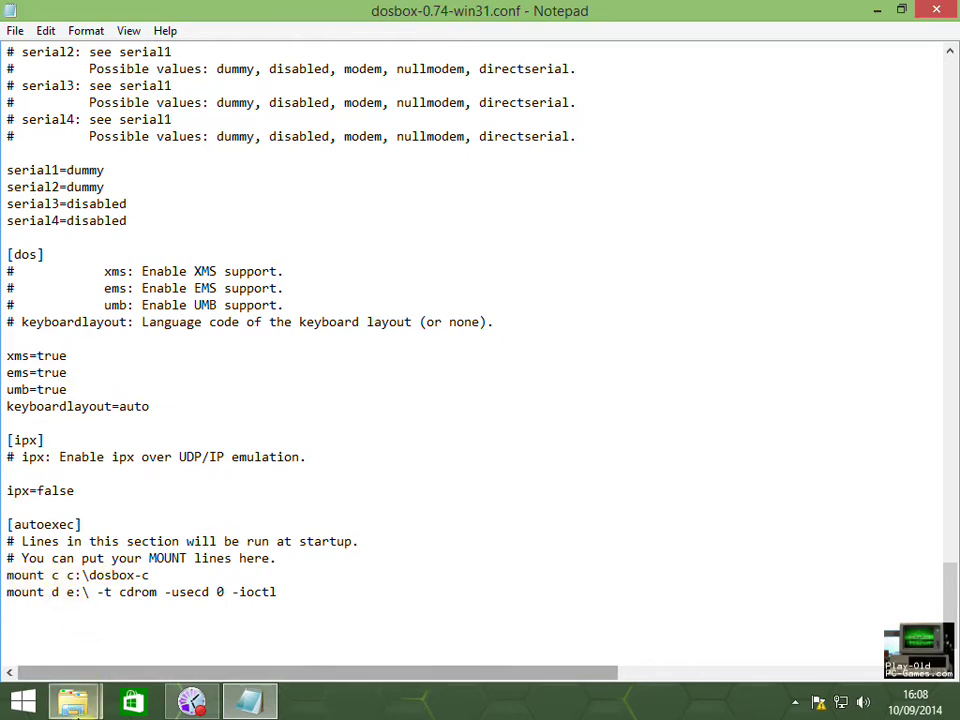
Switch to File Explorer and open the Win31 folder on Local Disk (C:) to check its path.
mouse_move(73, 700)
left_click(313, 607)
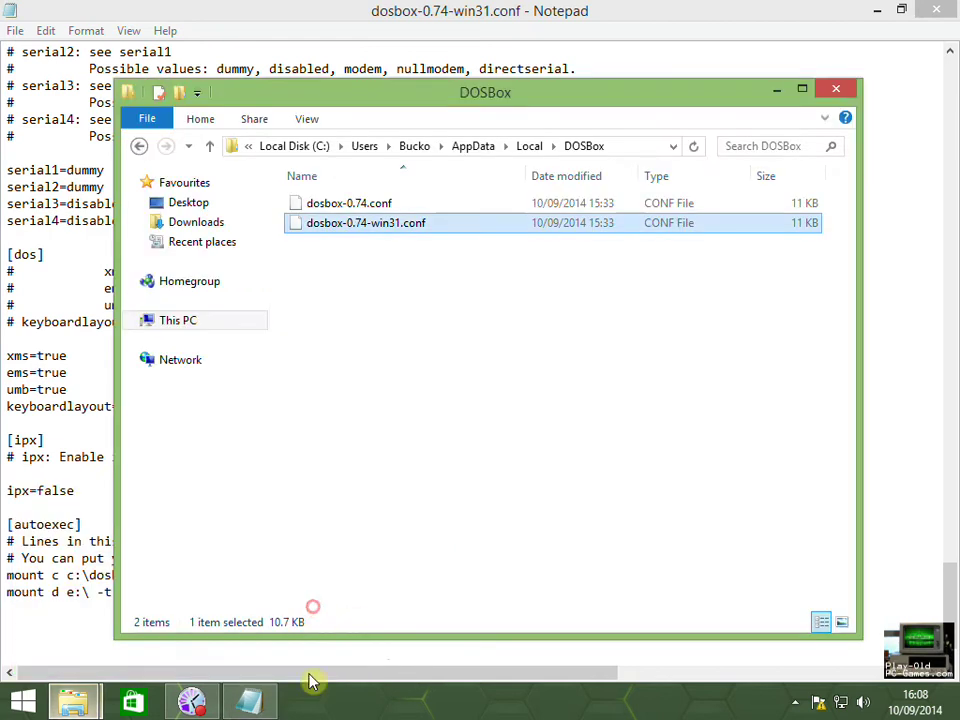
left_click(280, 146)
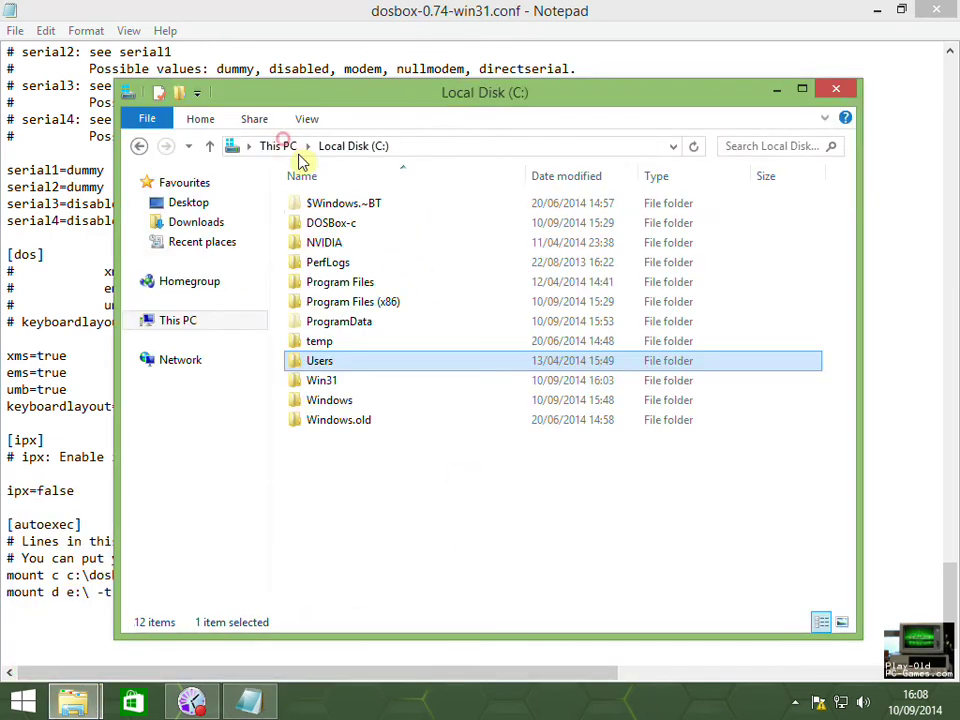
double_click(350, 381)
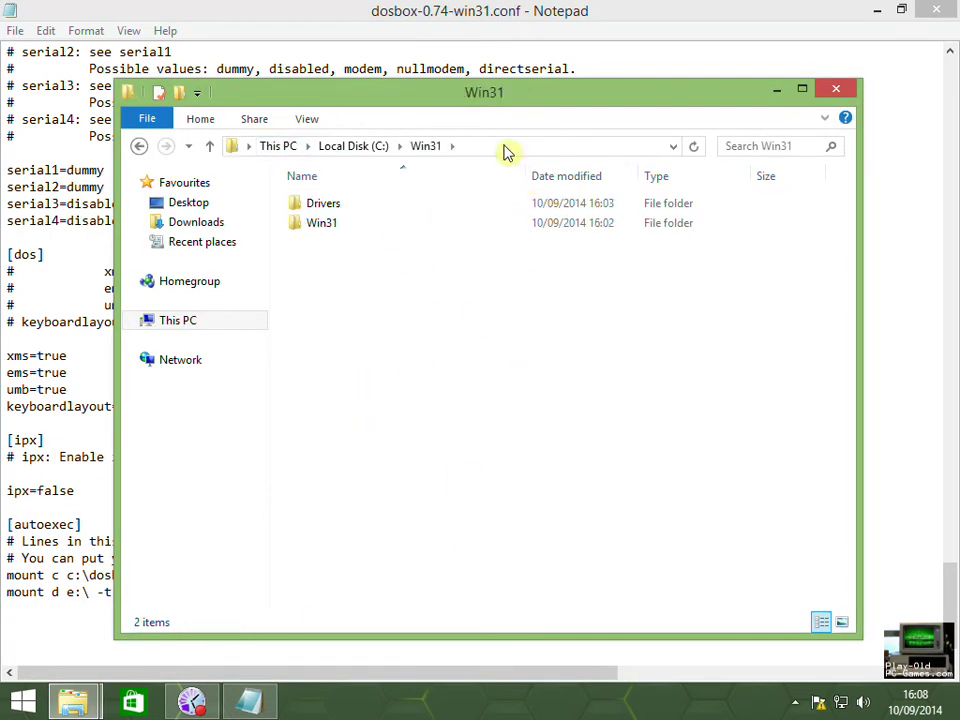
Back in Notepad, change the mount c line in the [autoexec] section to mount c c:\win31.
left_click(294, 17)
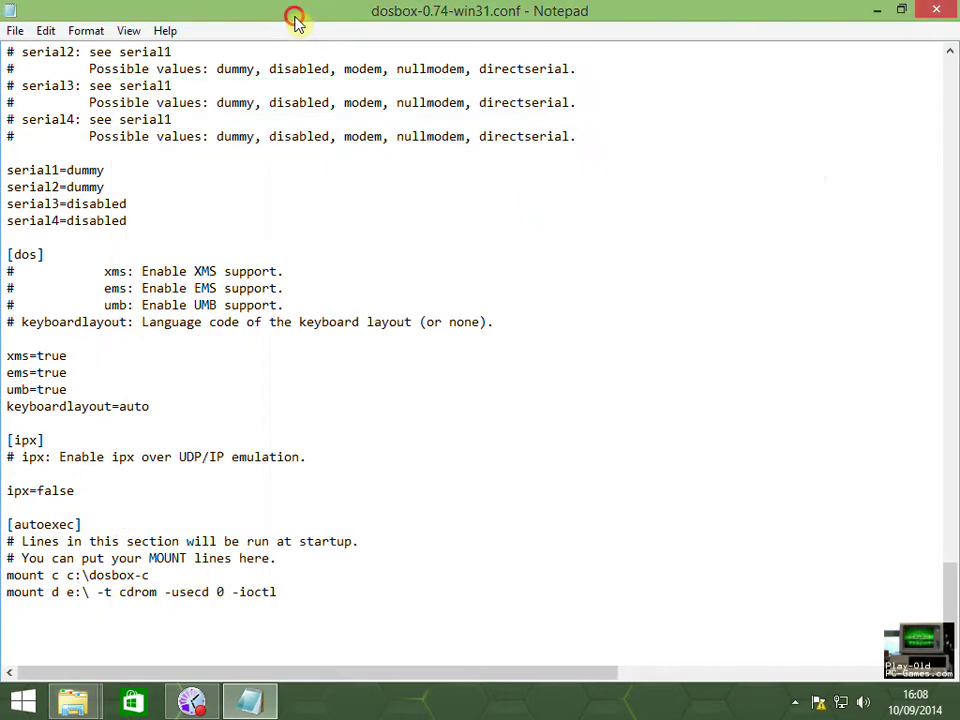
left_click_drag(88, 575, 157, 575)
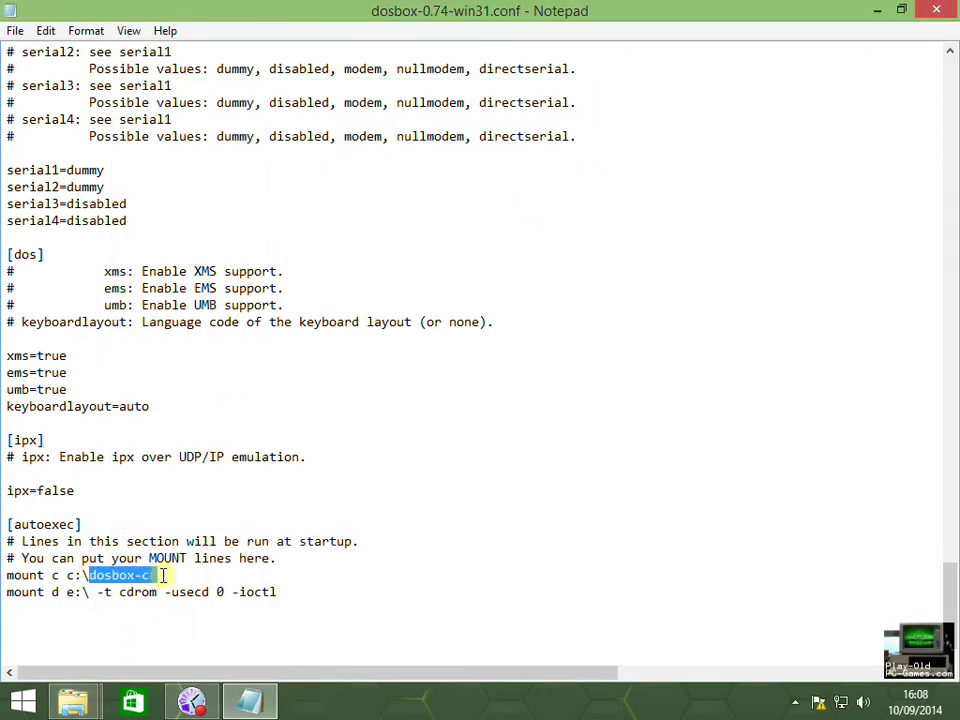
type("win31")
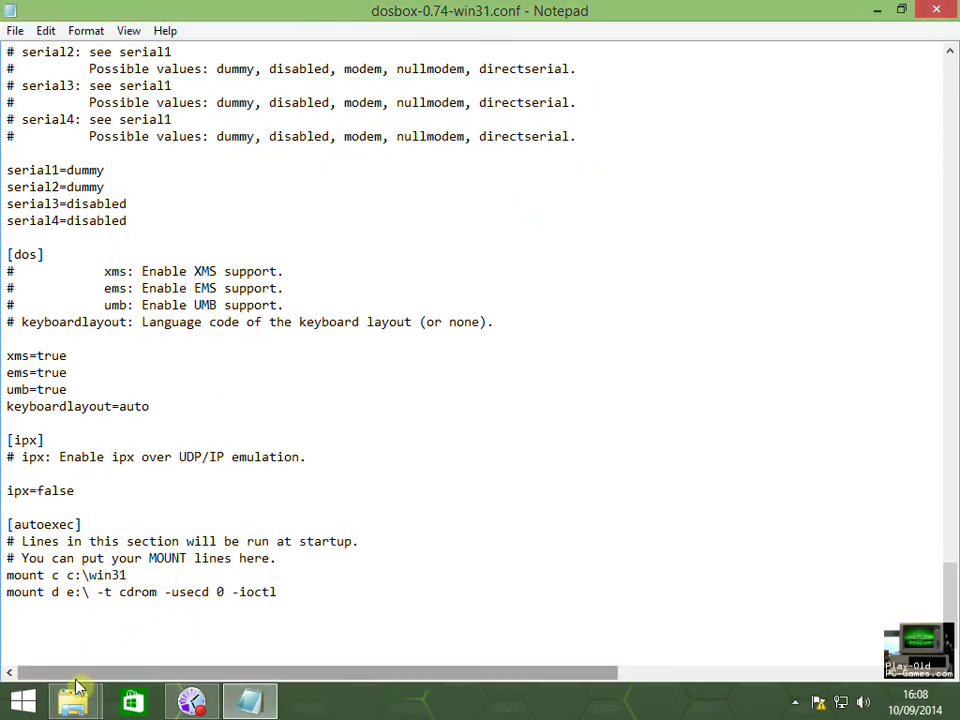
Switch to File Explorer and view the Win31 folder at the root of Local Disk (C:).
mouse_move(75, 698)
left_click(283, 590)
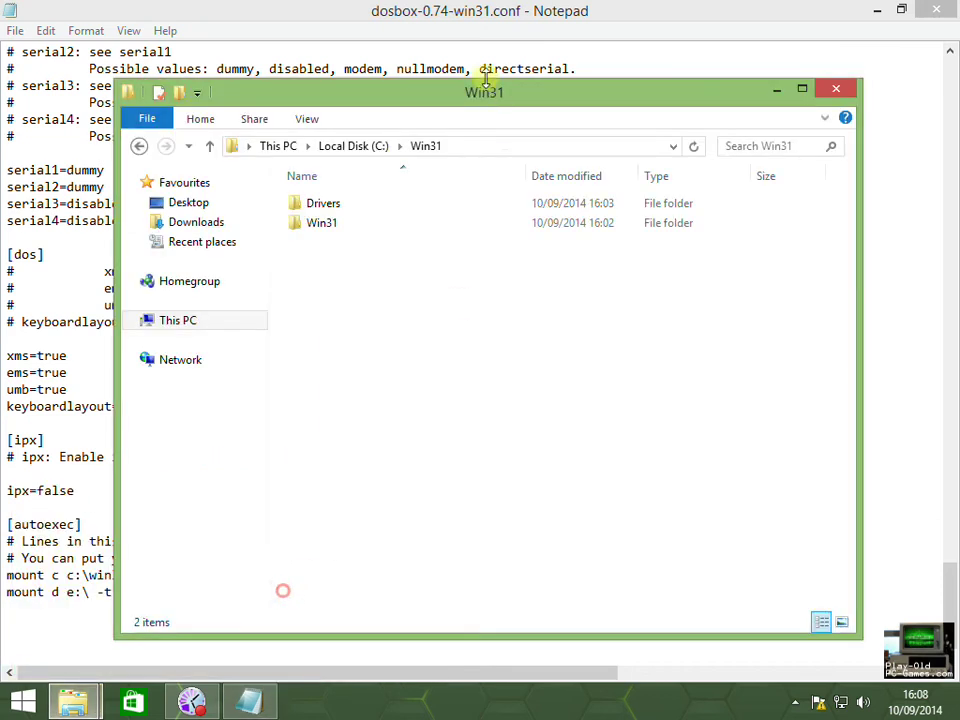
left_click(358, 147)
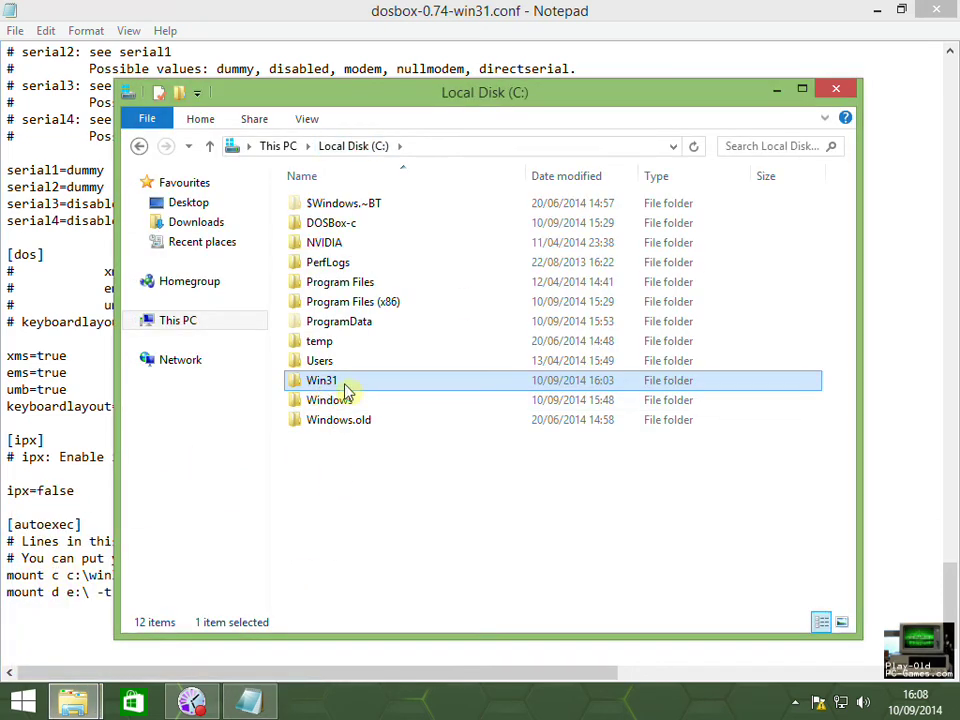
Return to Notepad, save dosbox-0.74-win31.conf and minimize the open windows to reach the desktop.
left_click(776, 90)
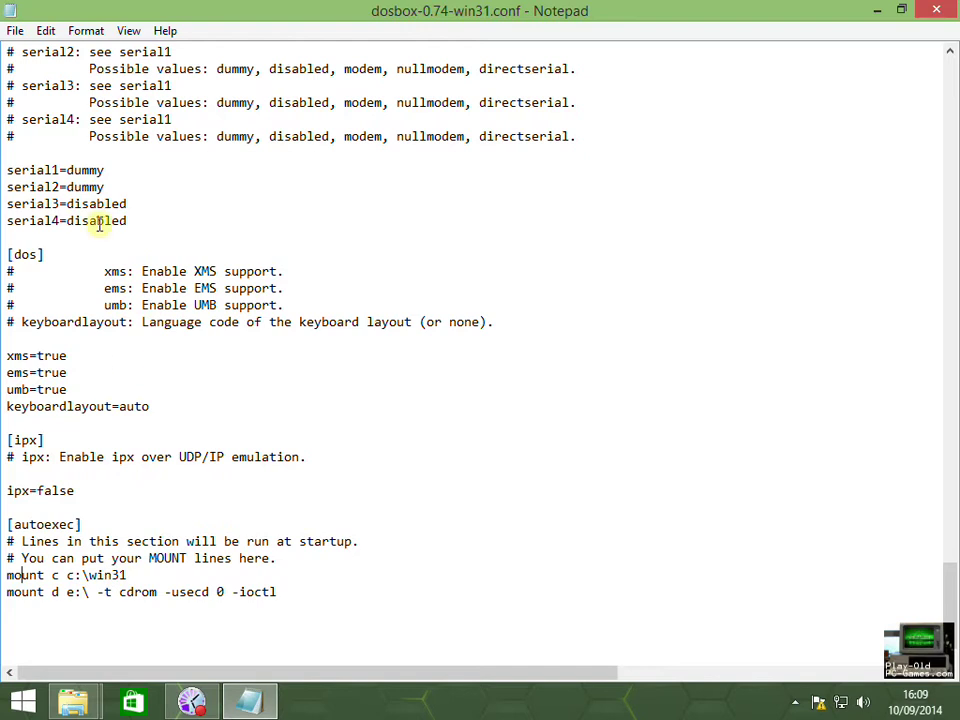
left_click(14, 30)
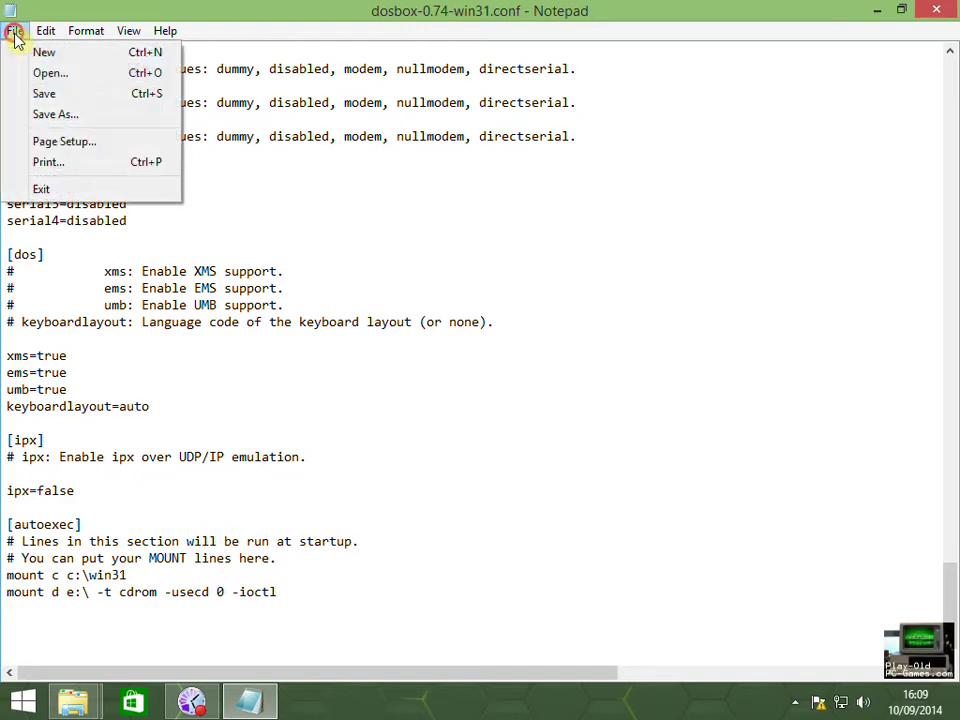
left_click(43, 93)
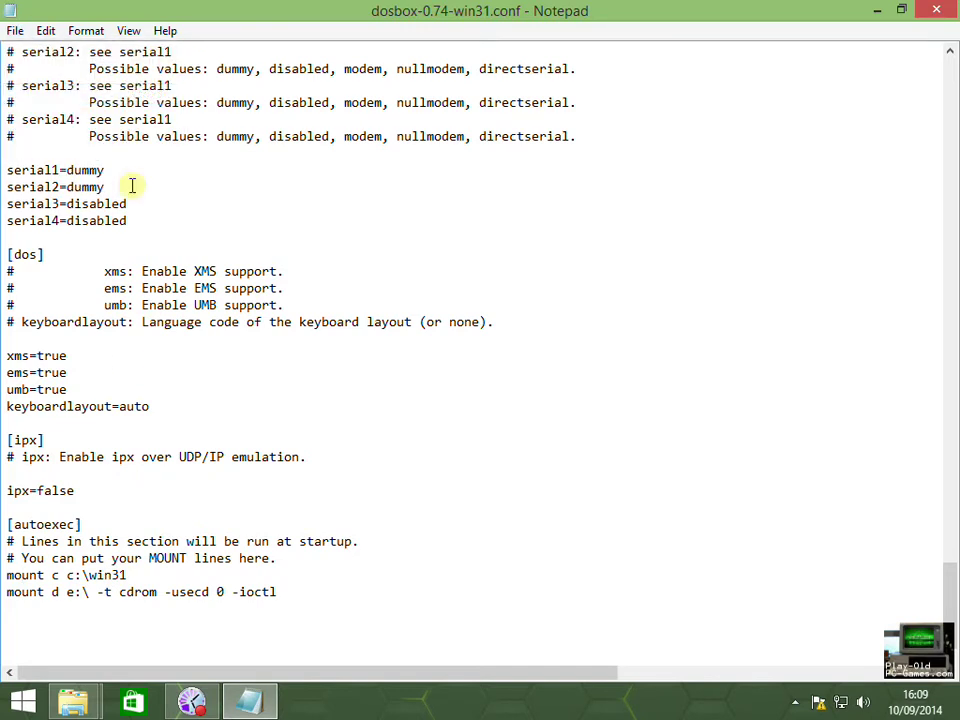
left_click(879, 14)
Launch the DOSBox 0.74 Win31 shortcut and change to the win31 directory on drive C.
left_click(22, 435)
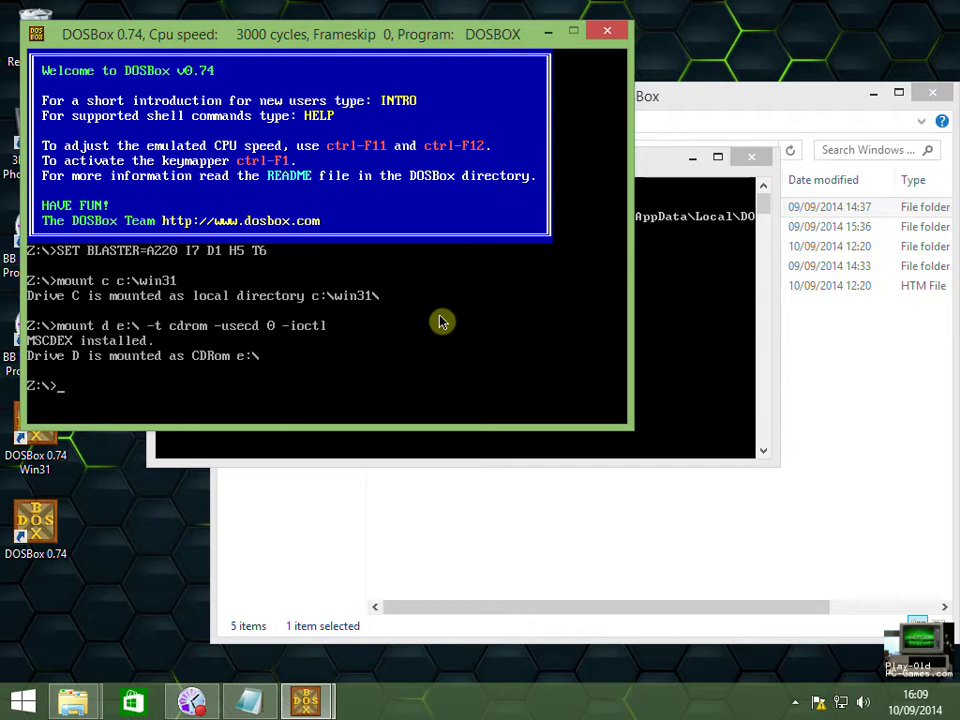
type("c:")
key("Return")
type("cd win31")
key("Return")
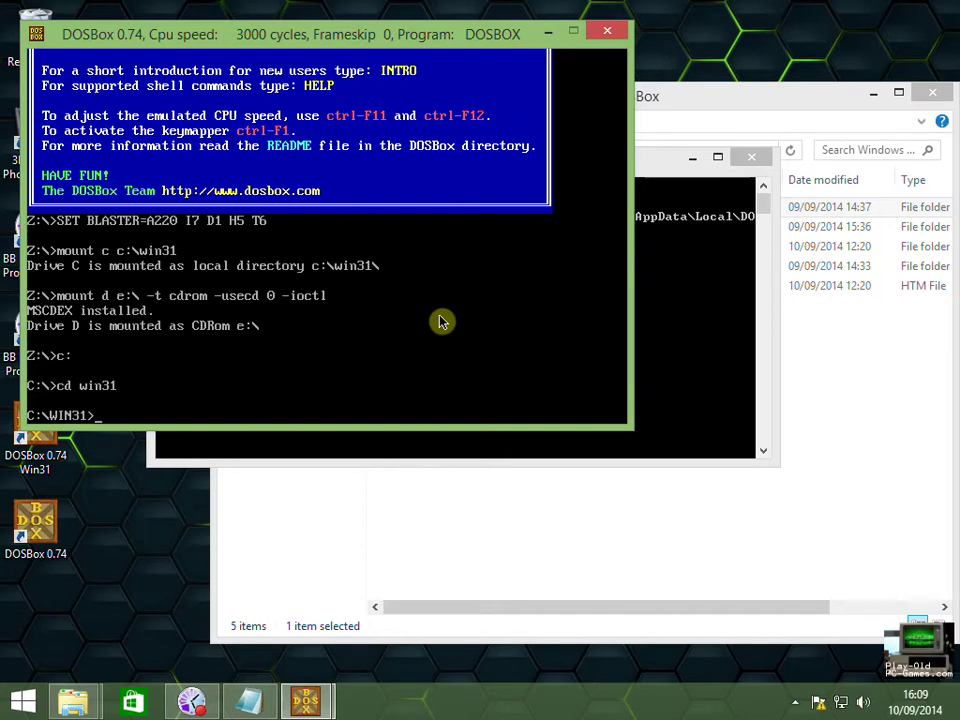
Run the Windows 3.1 setup program and choose Express Setup.
type("setup")
key("Return")
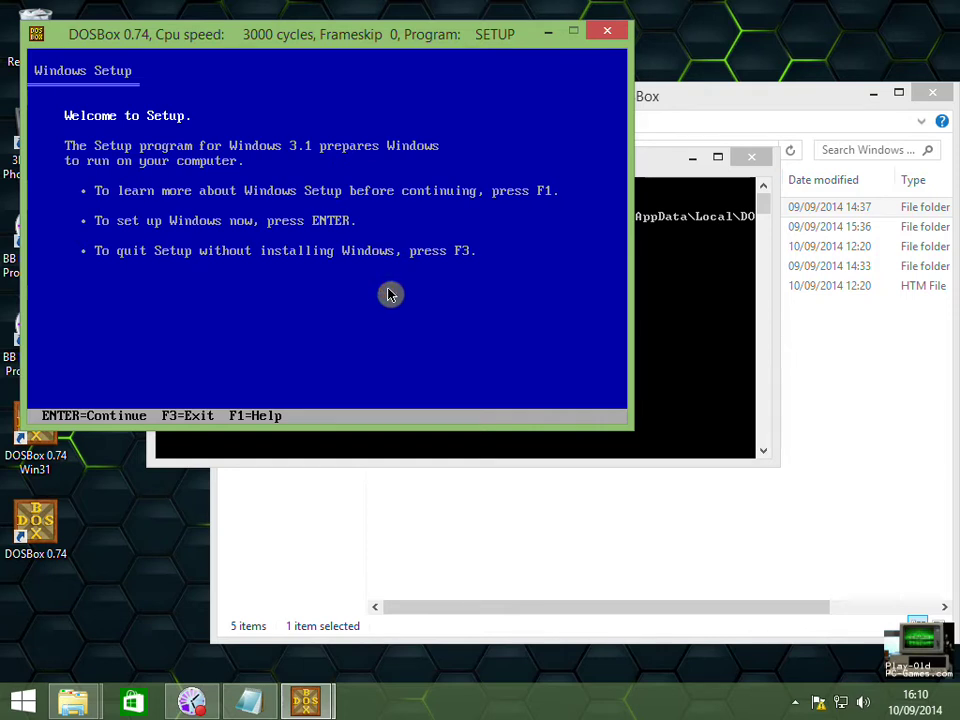
key("Return")
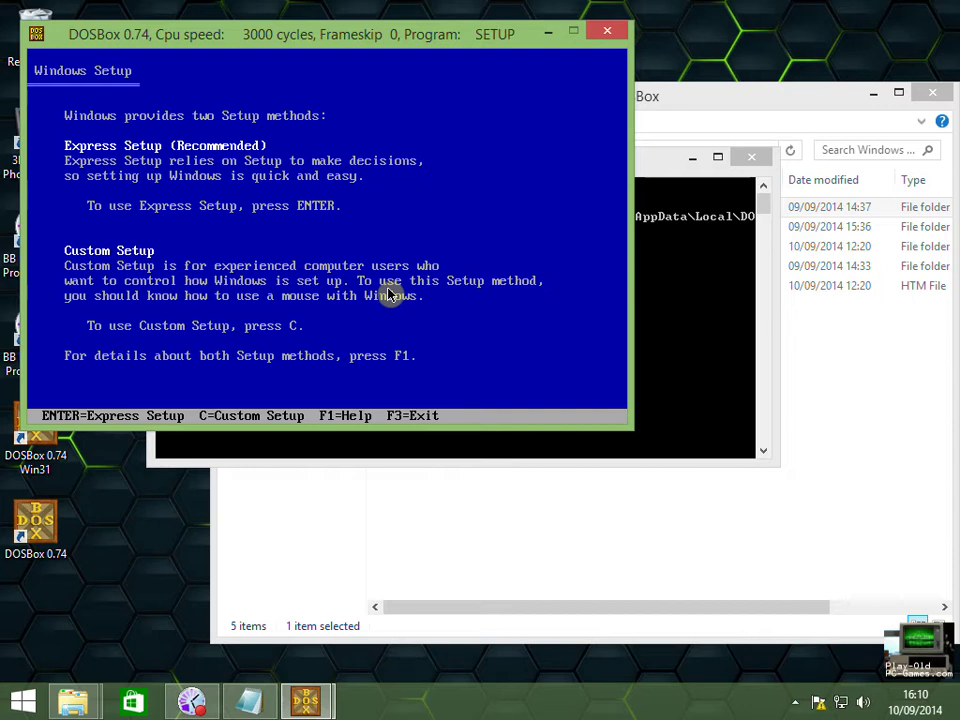
key("Return")
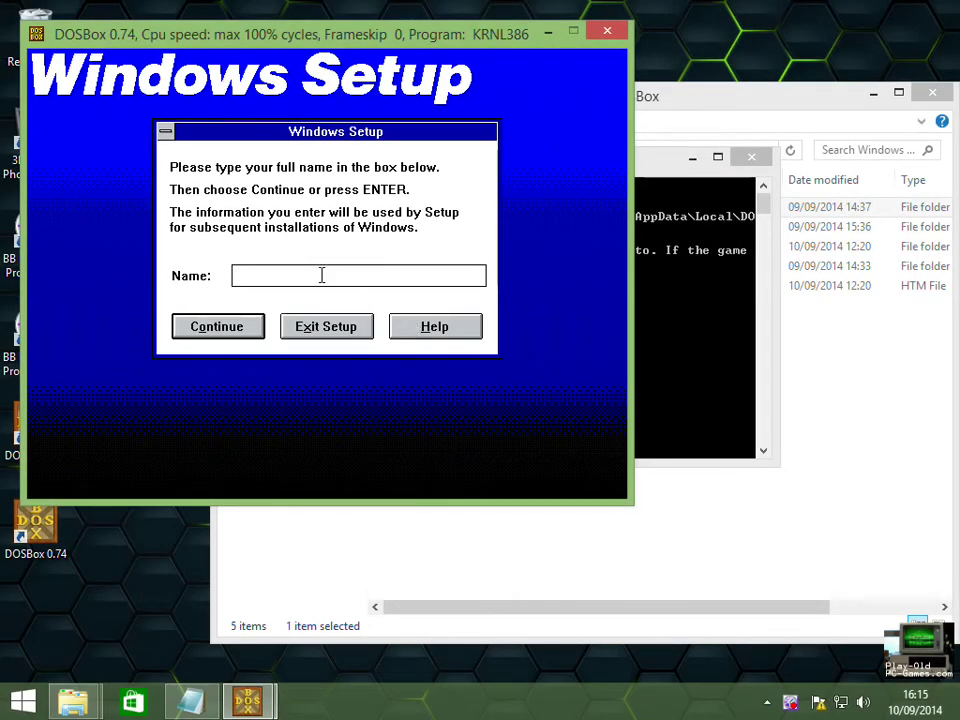
Enter and confirm the user's name in Windows Setup, and continue with No Printer Attached.
type("Bucko")
left_click(210, 327)
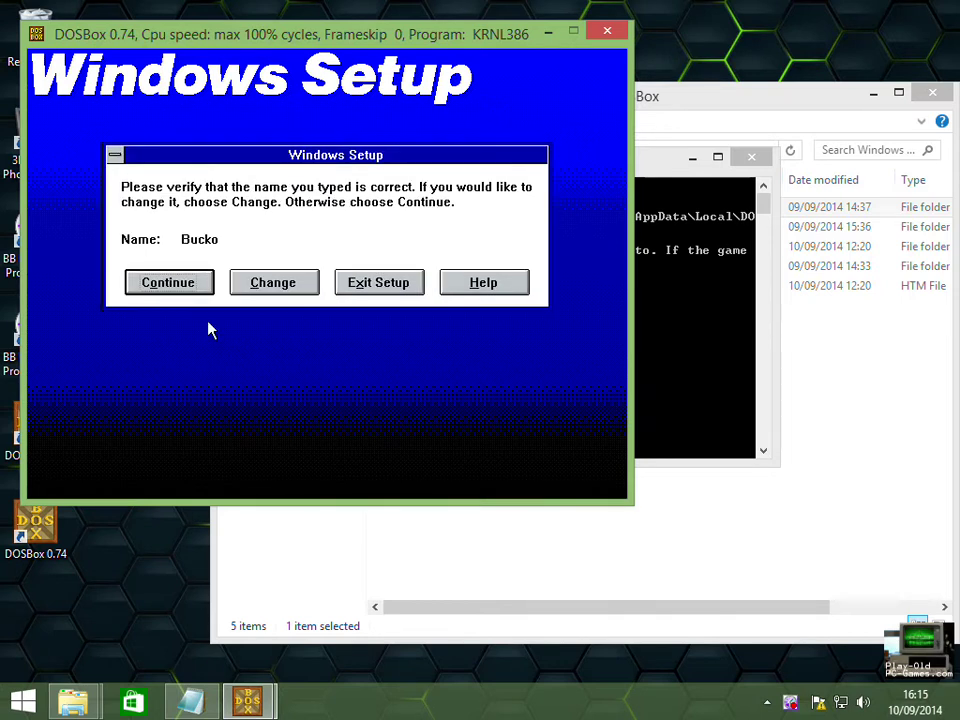
left_click(147, 288)
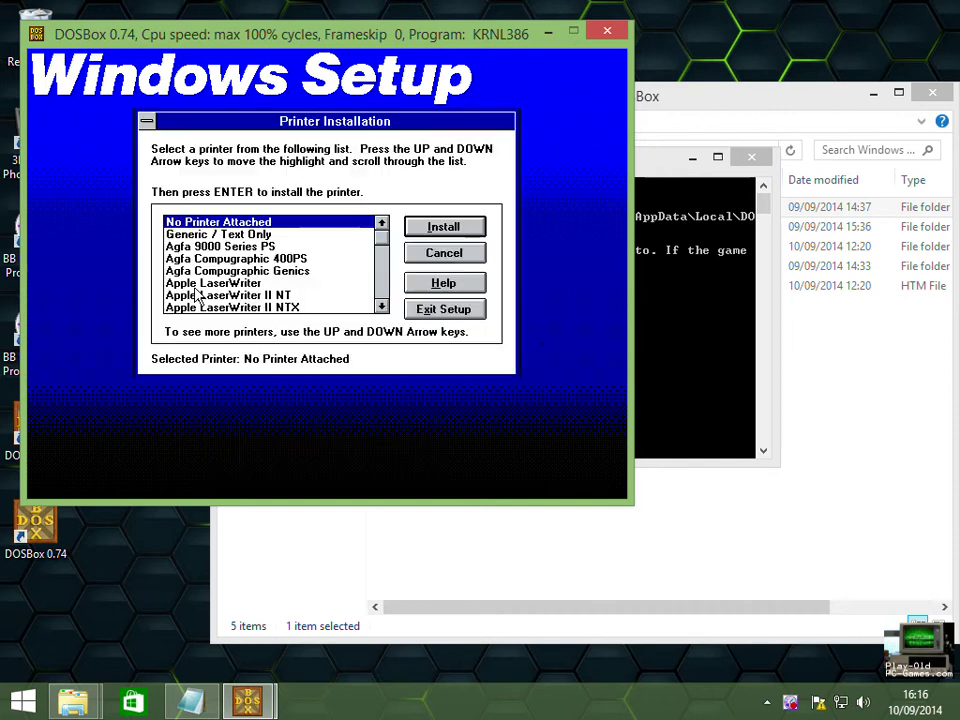
left_click(437, 232)
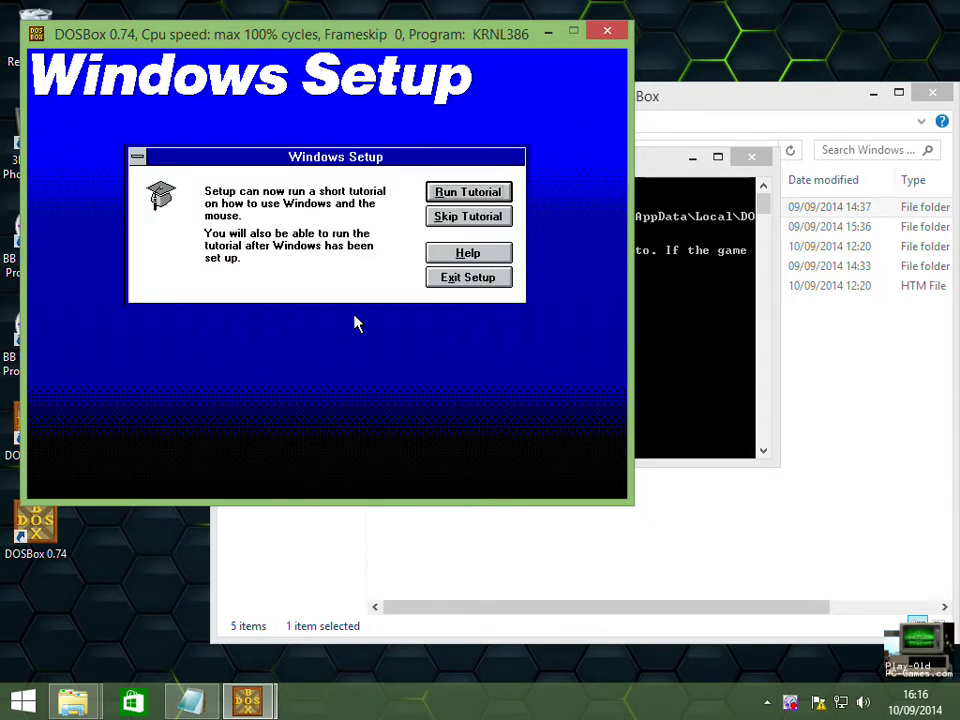
Skip the Windows tutorial and finish setup by returning to MS-DOS, closing DOSBox.
left_click(461, 227)
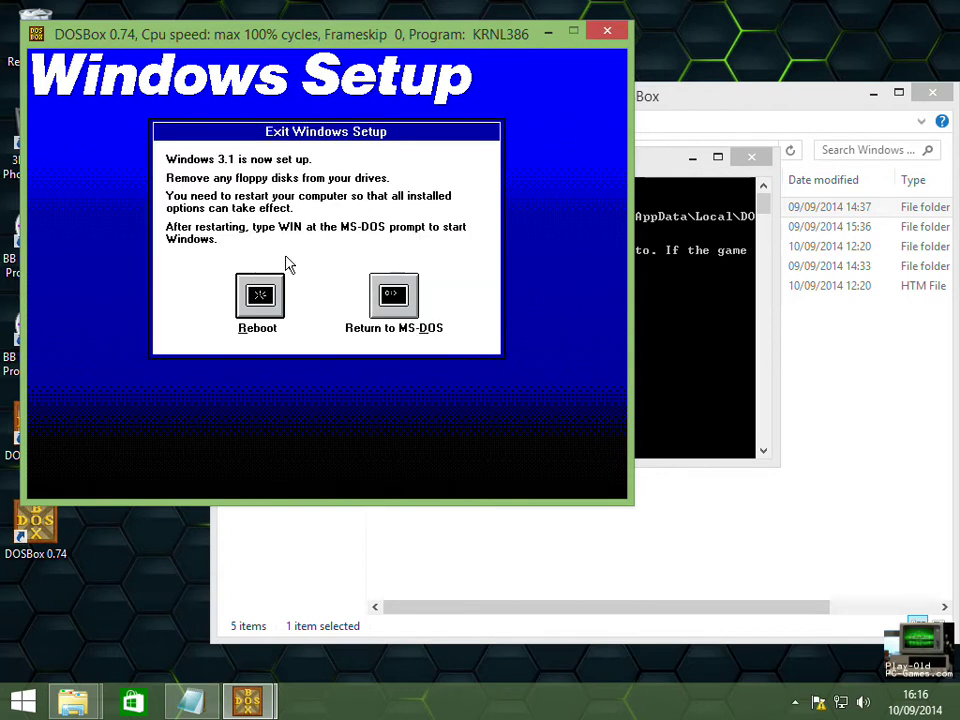
left_click(403, 303)
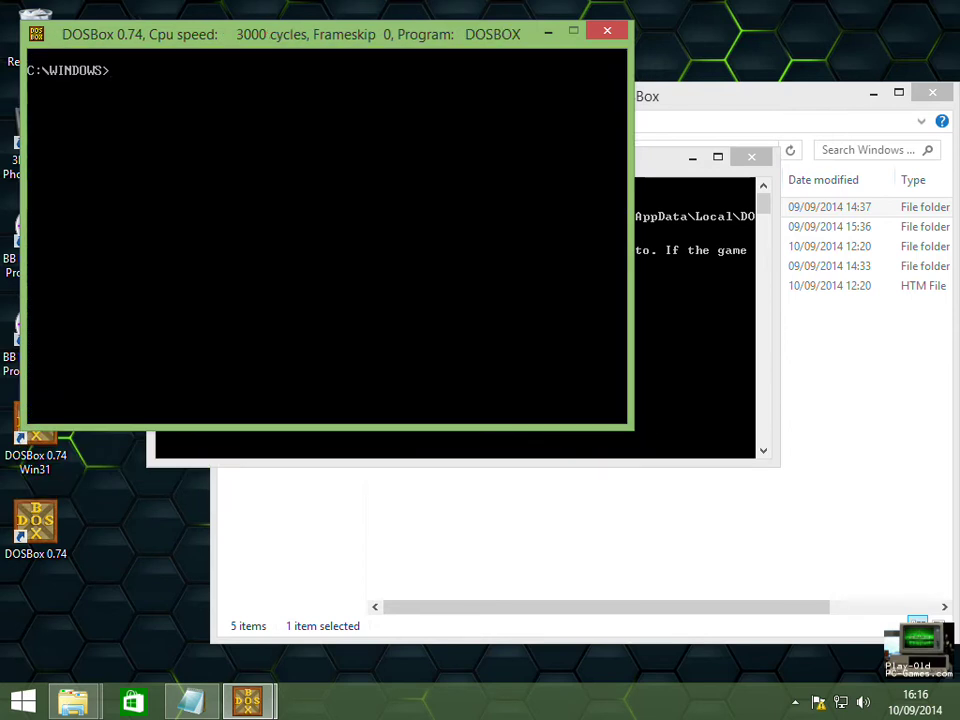
left_click(607, 40)
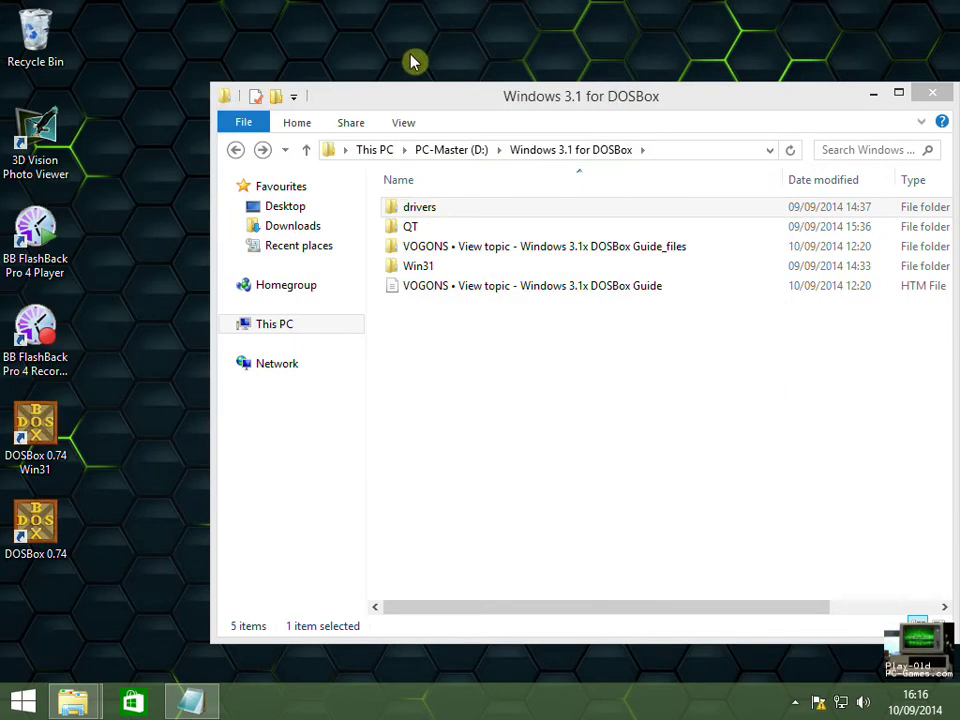
In Notepad, add c:SET PATH=%PATH%;C:\WINDOWS;SET TEMP=C:\WINDOWS\TEMP below the mount d line of the [autoexec] section.
mouse_move(200, 704)
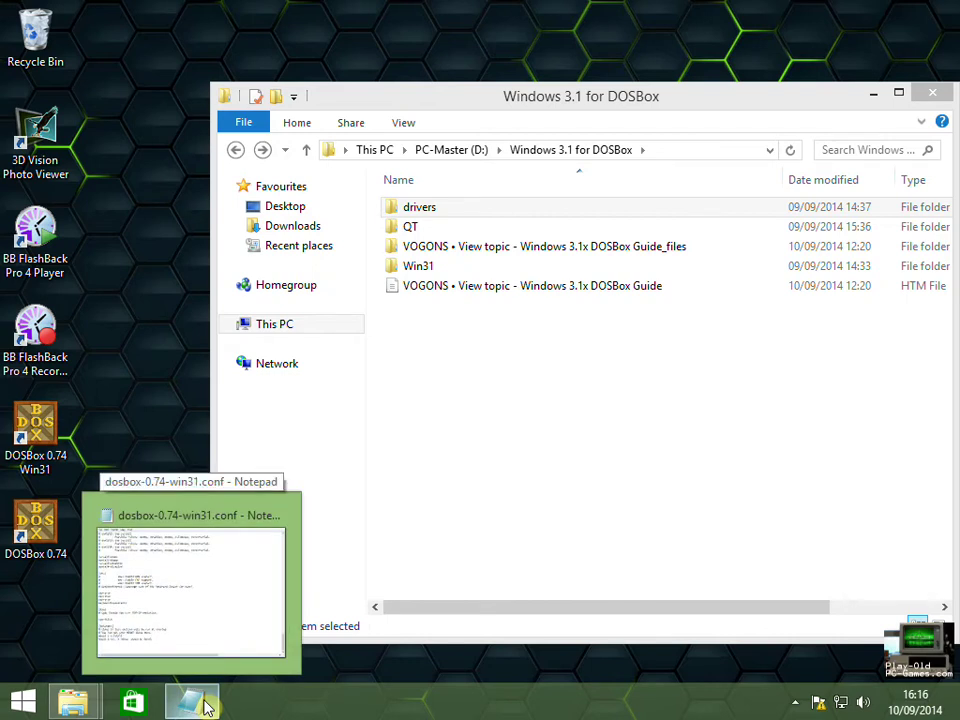
left_click(205, 706)
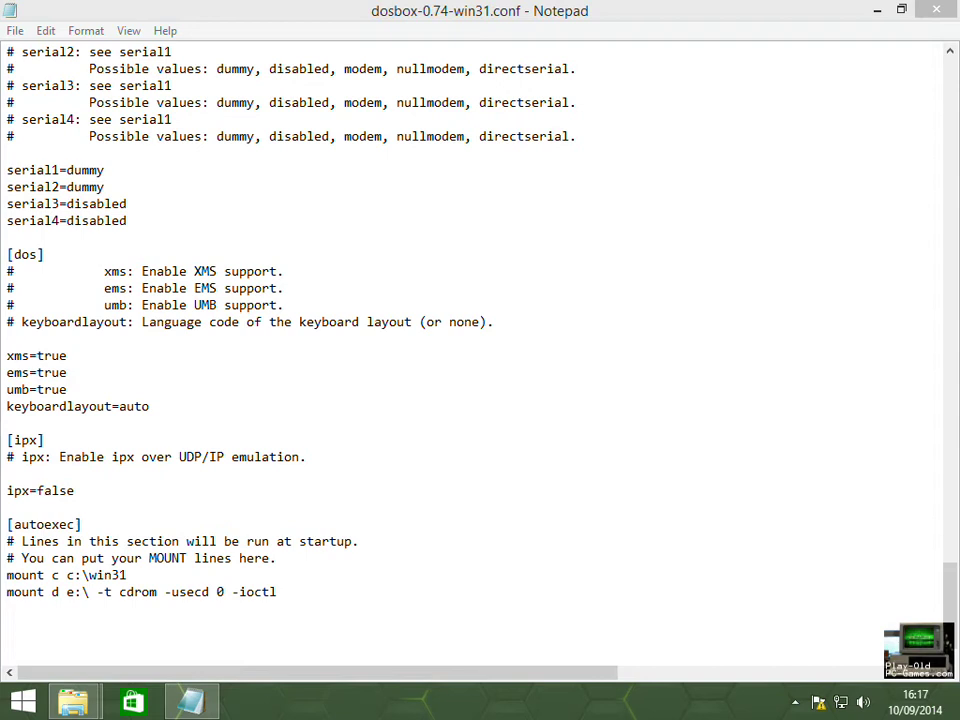
left_click(17, 609)
type("c:SET PATH=%PATH%;C:\\WINDOWS;SET TEMP=C:\\WINDOWS\\TEMP")
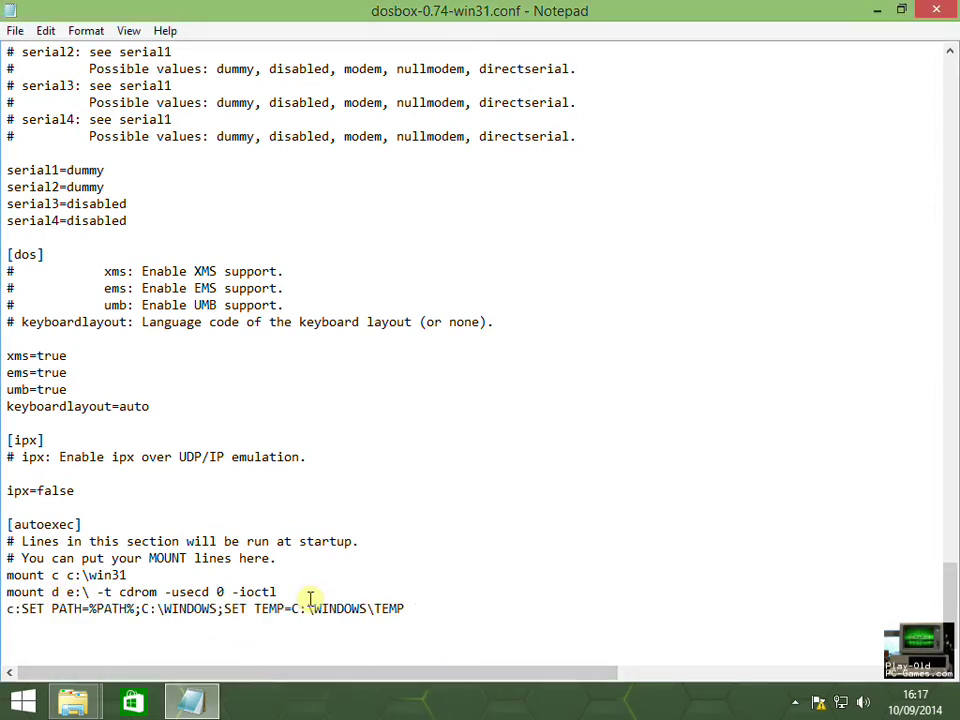
Split the added [autoexec] text into three separate lines: c:, SET PATH=%PATH%;C:\WINDOWS; and SET TEMP=C:\WINDOWS\TEMP.
left_click(22, 609)
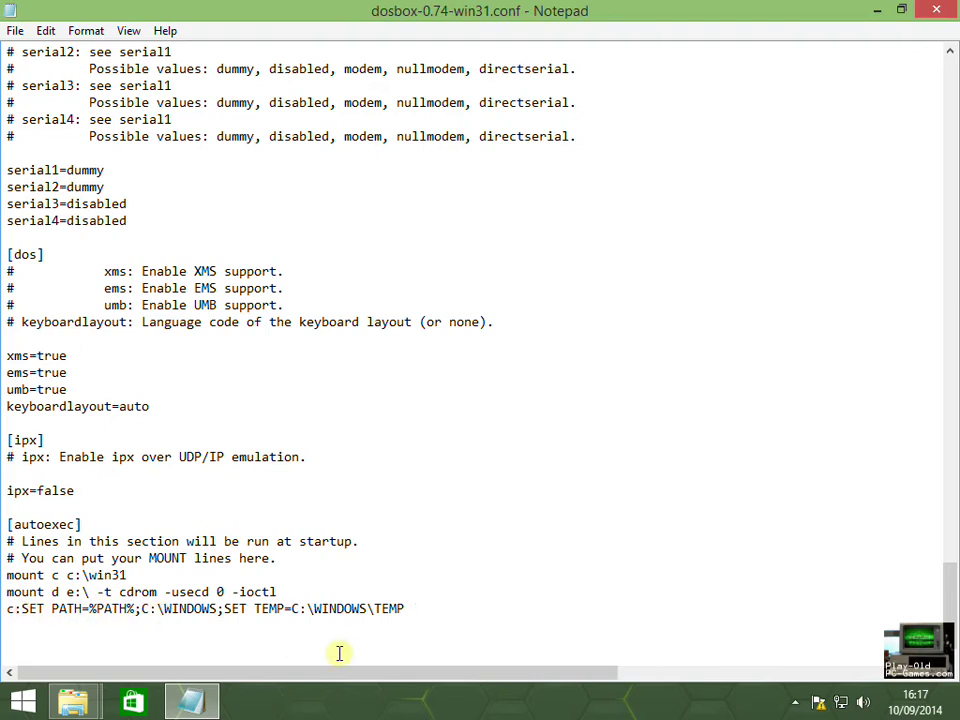
key("Return")
key("Up")
key("Right")
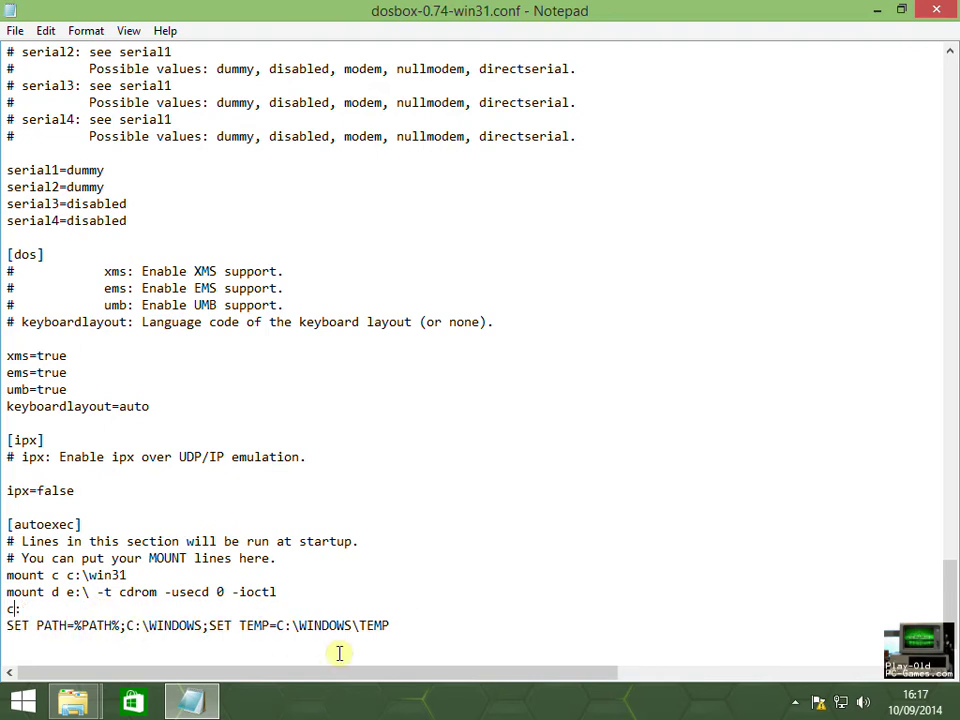
key("Right")
key("Left")
key("Left")
key("Down")
key("Right")
key("Right")
key("Right")
key("Right")
key("Right")
key("Right")
key("Right")
key("Right")
key("Right")
key("Right")
key("Right")
key("Right")
key("Right")
key("Right")
key("Right")
key("Right")
key("Right")
key("Right")
key("Right")
key("Right")
key("Right")
key("Right")
key("Right")
key("Return")
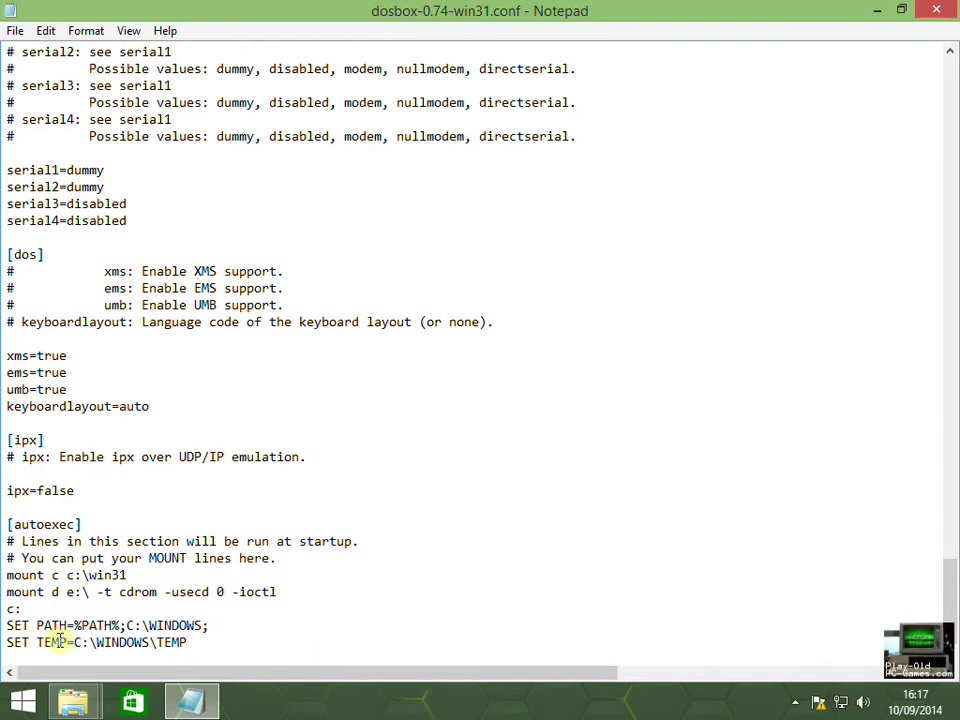
left_click(187, 642)
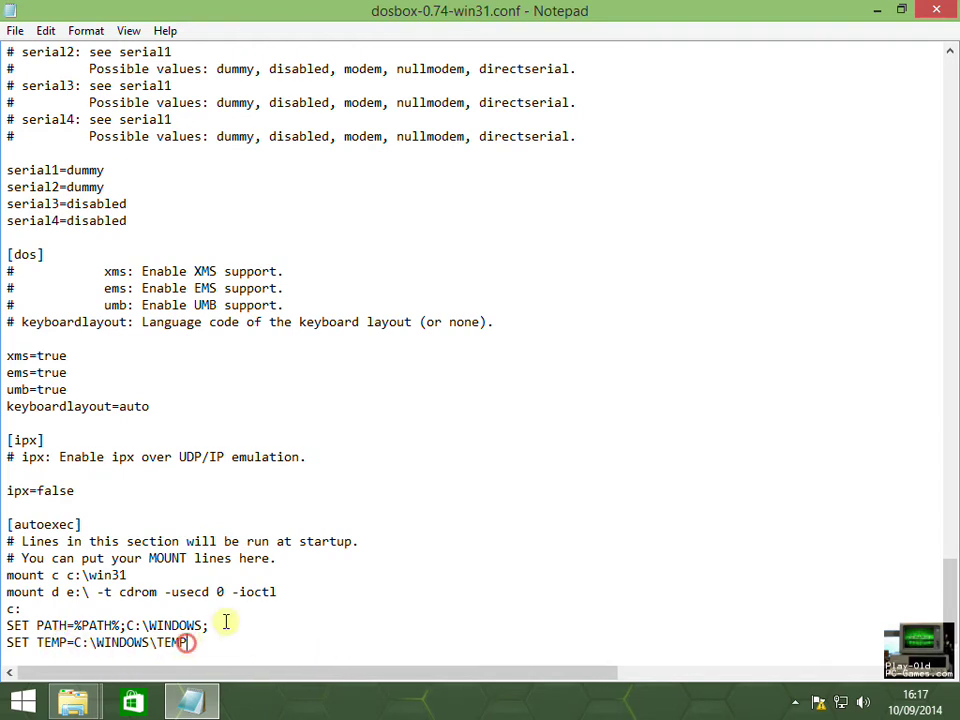
scroll(230, 619, "down", 1)
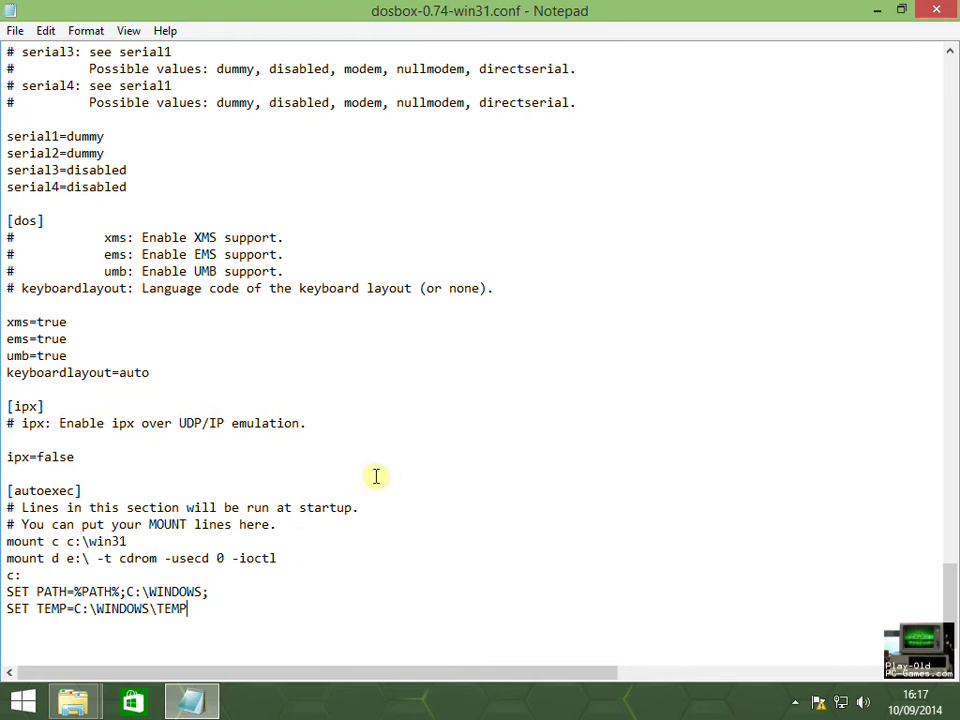
Save the new [autoexec] lines in dosbox-0.74-win31.conf and minimize Notepad.
left_click(16, 32)
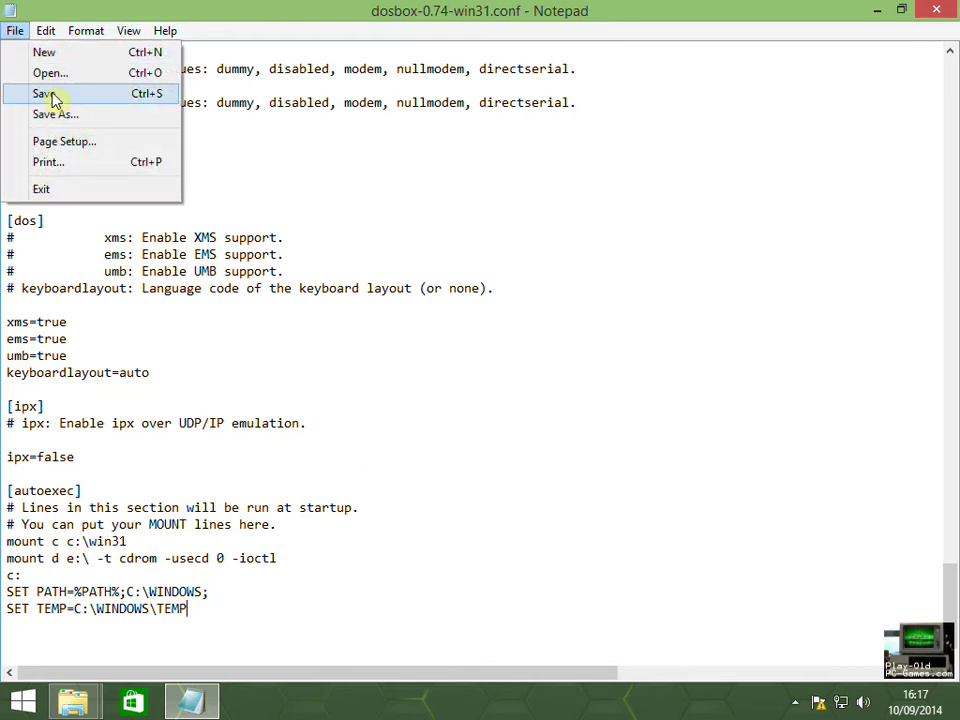
left_click(50, 94)
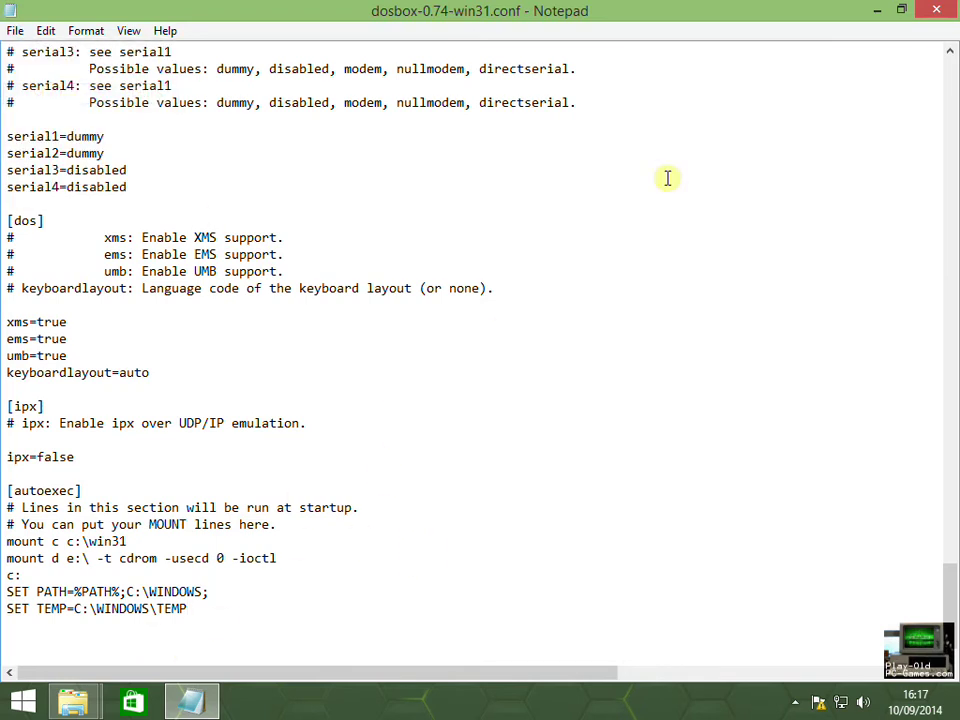
left_click(877, 10)
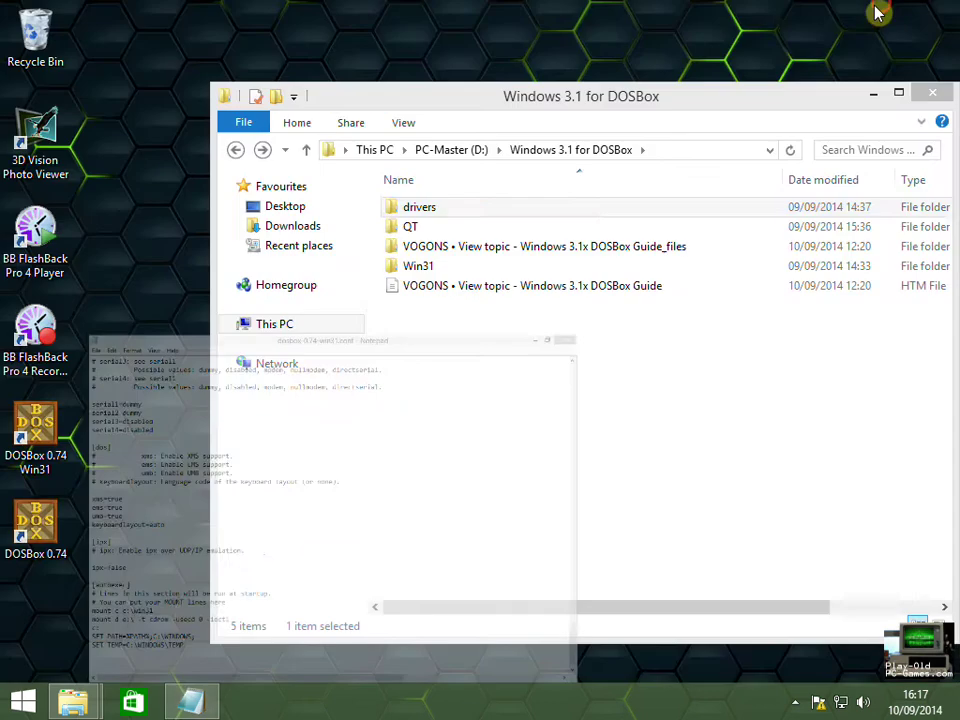
Start DOSBox 0.74 Win31 from the desktop and run setup from the windows directory on drive C.
double_click(45, 440)
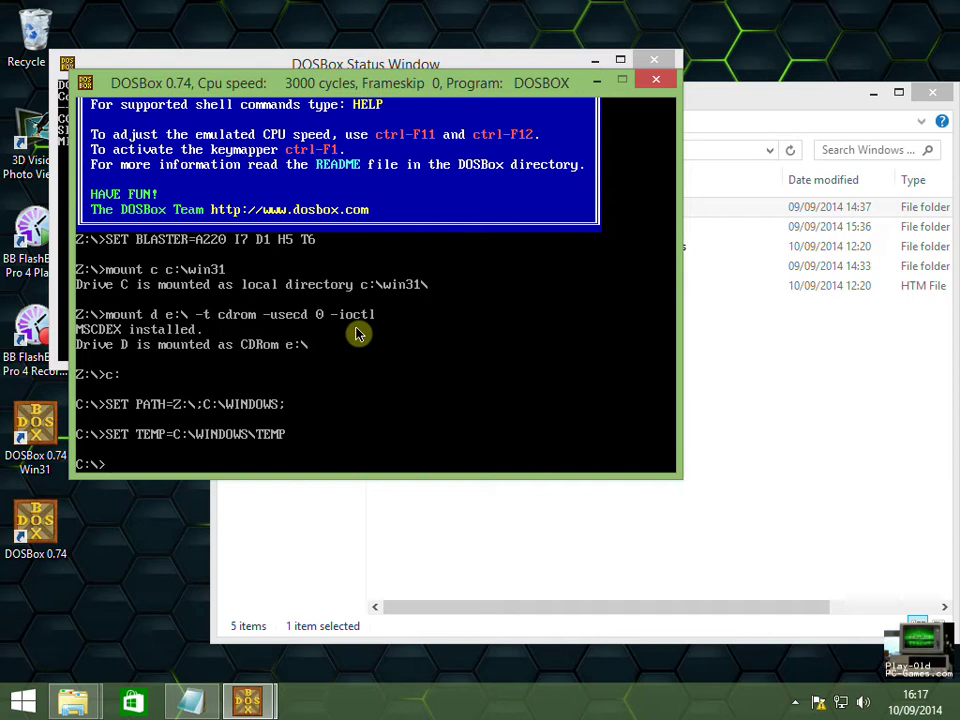
type("cd windows")
key("Return")
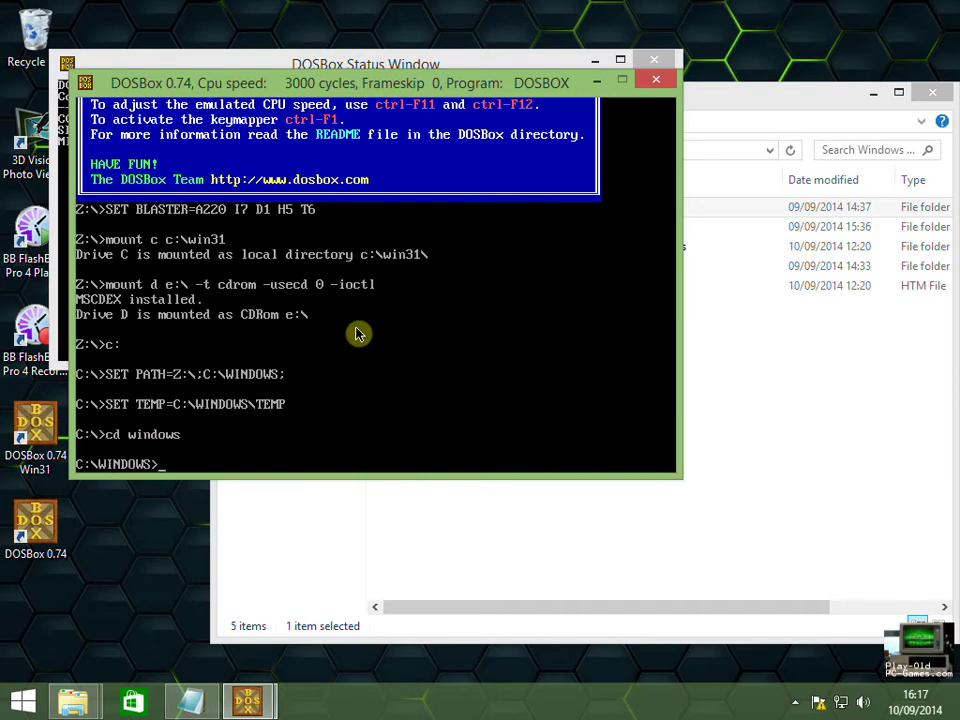
type("setup")
key("Return")
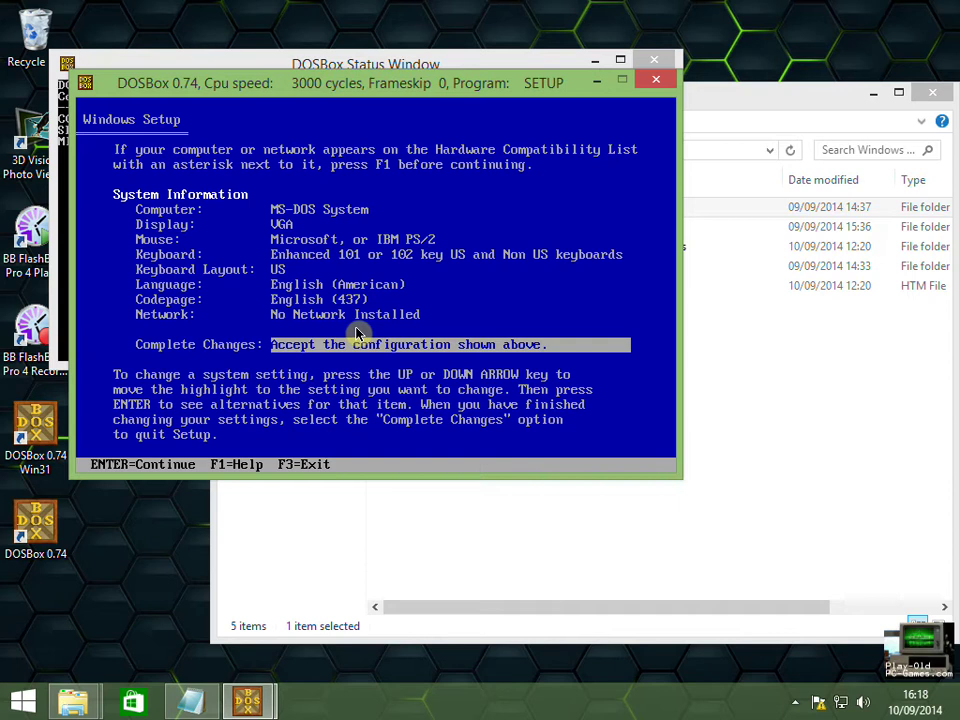
Change the Display setting in Windows Setup to Other (Requires disk provided by a hardware manufacturer).
key("Up")
key("Up")
key("Up")
key("Up")
key("Up")
key("Up")
key("Up")
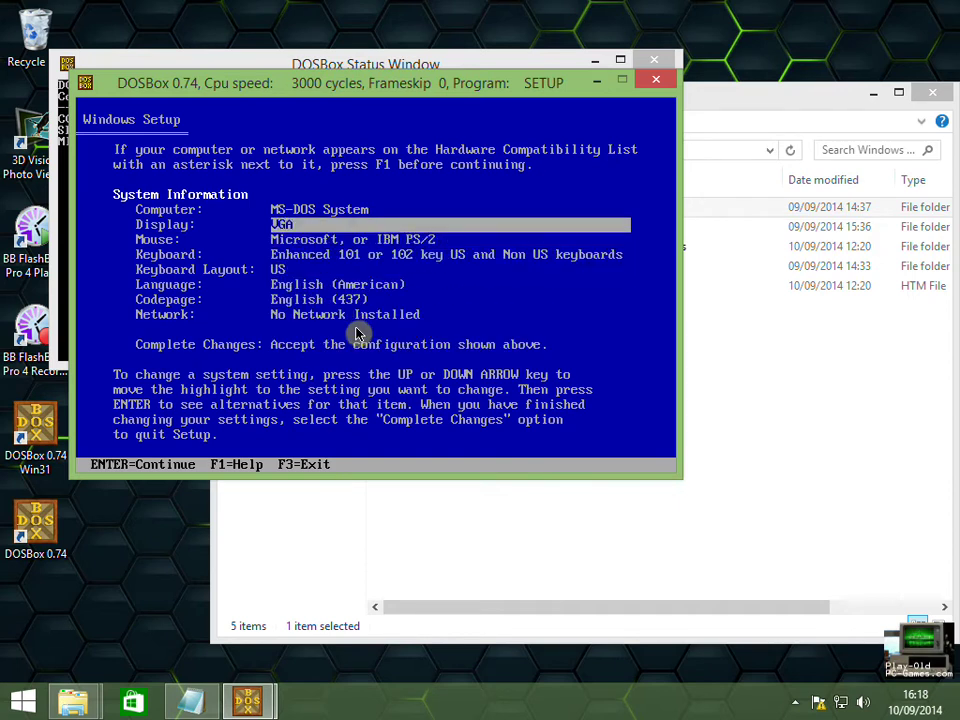
key("Return")
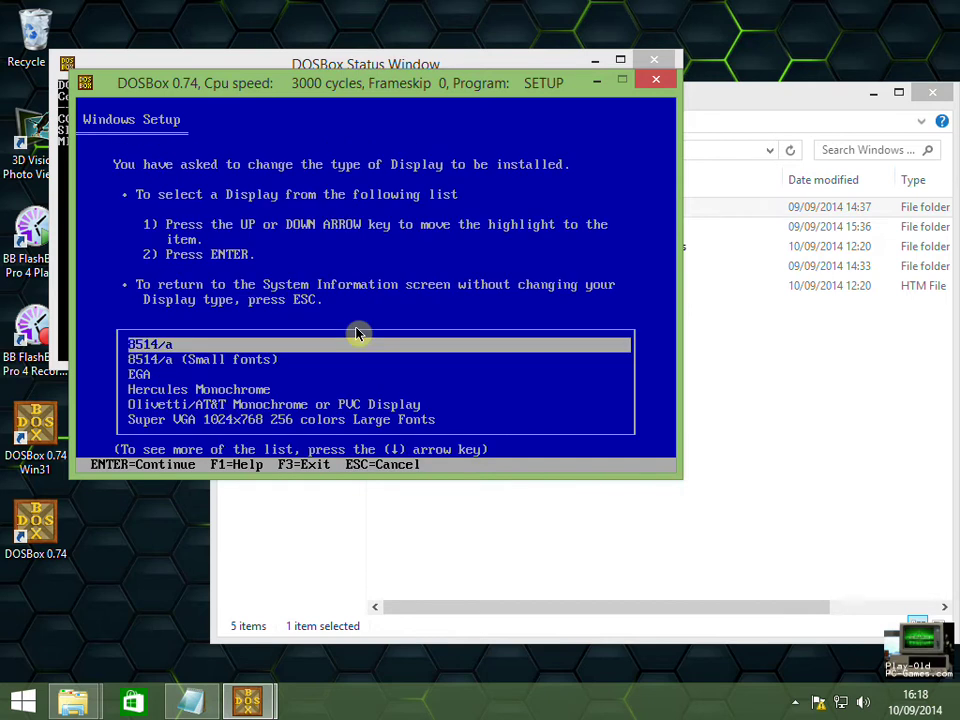
key("Down")
key("Down")
key("Down")
key("Down")
key("Down")
key("Down")
key("Down")
key("Down")
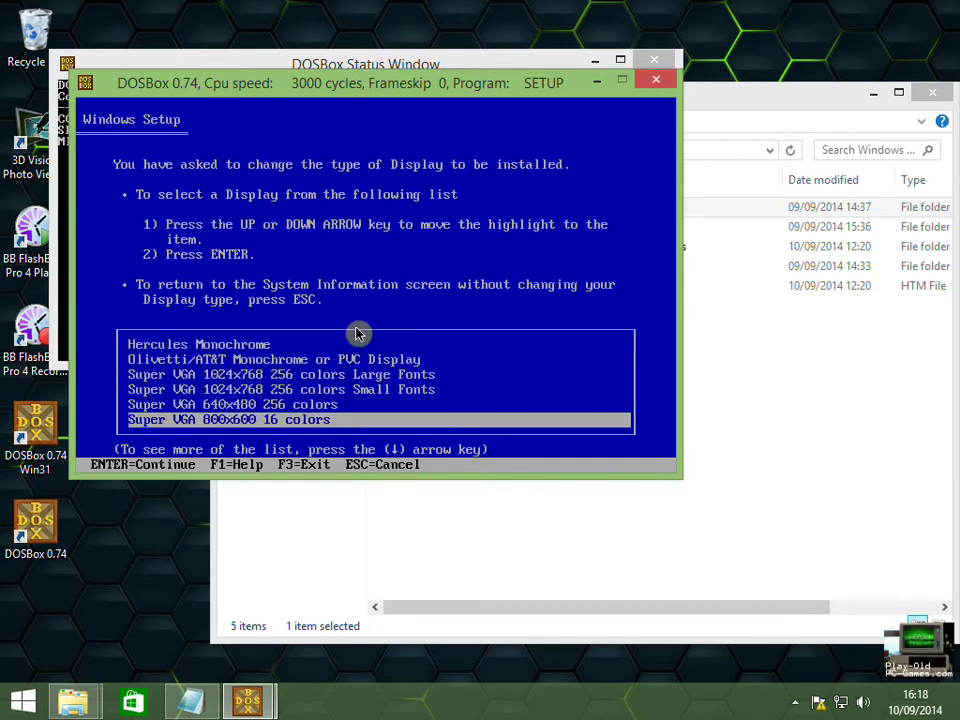
key("Down")
key("Down")
key("Down")
key("Down")
key("Down")
key("Down")
key("Down")
key("Down")
key("Down")
key("Down")
key("Down")
key("Down")
key("Down")
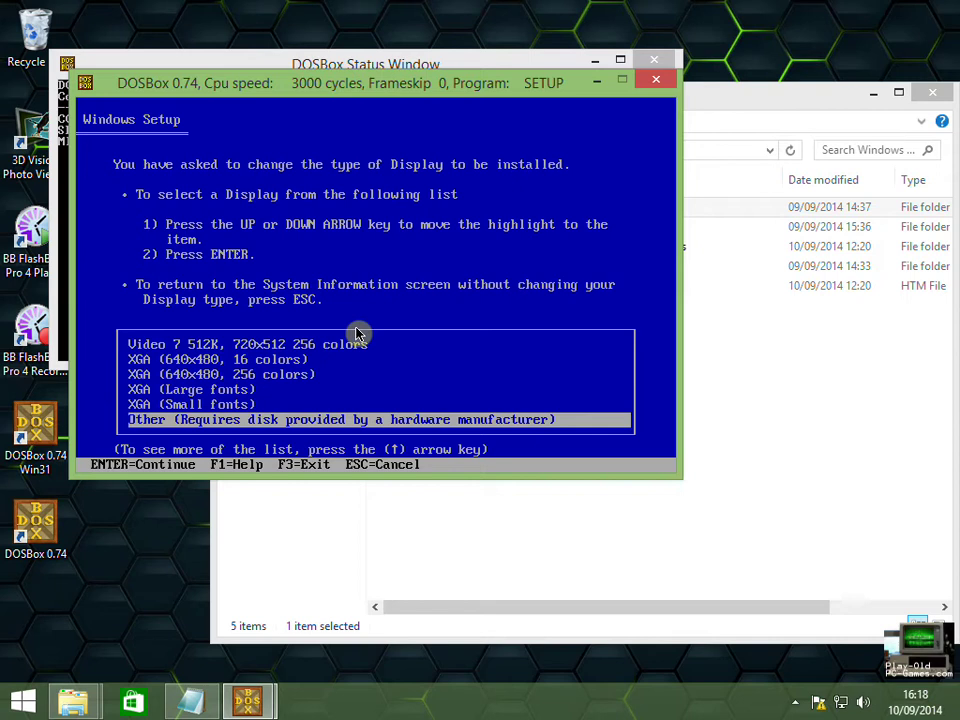
key("Return")
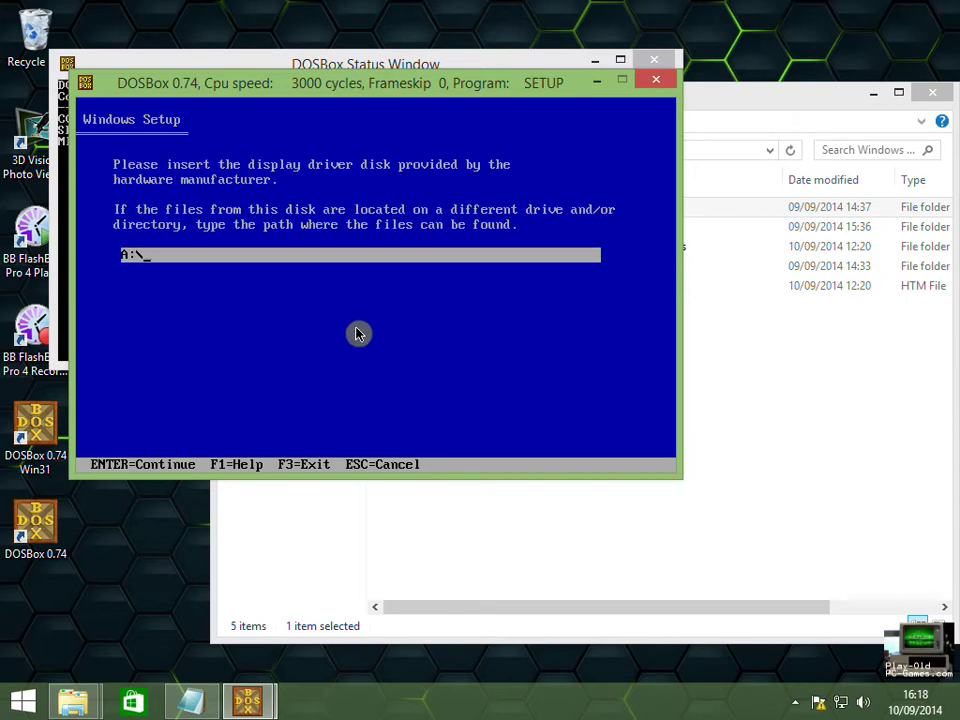
Set the display driver path to C:\drivers\s3 and load its list of drivers.
key("BackSpace")
key("BackSpace")
key("BackSpace")
type("C:\\drivers\\s3")
key("Return")
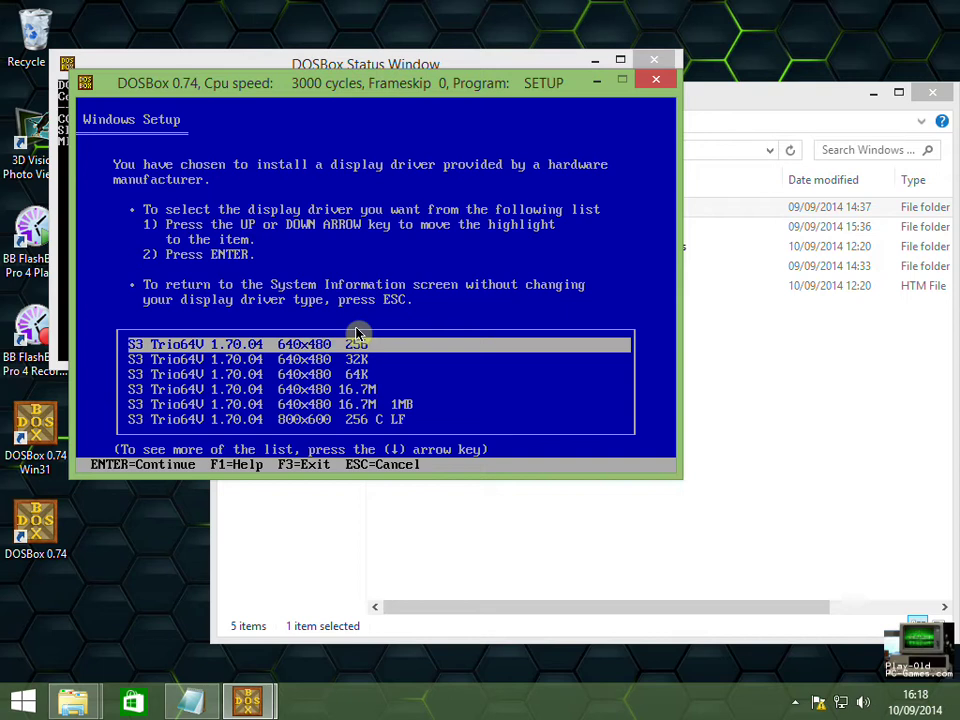
Choose the S3 Trio64V 1.70.04 1024x768 64K C SF display driver and accept the Windows Setup configuration.
key("Down")
key("Down")
key("Down")
key("Down")
key("Down")
key("Down")
key("Down")
key("Down")
key("Down")
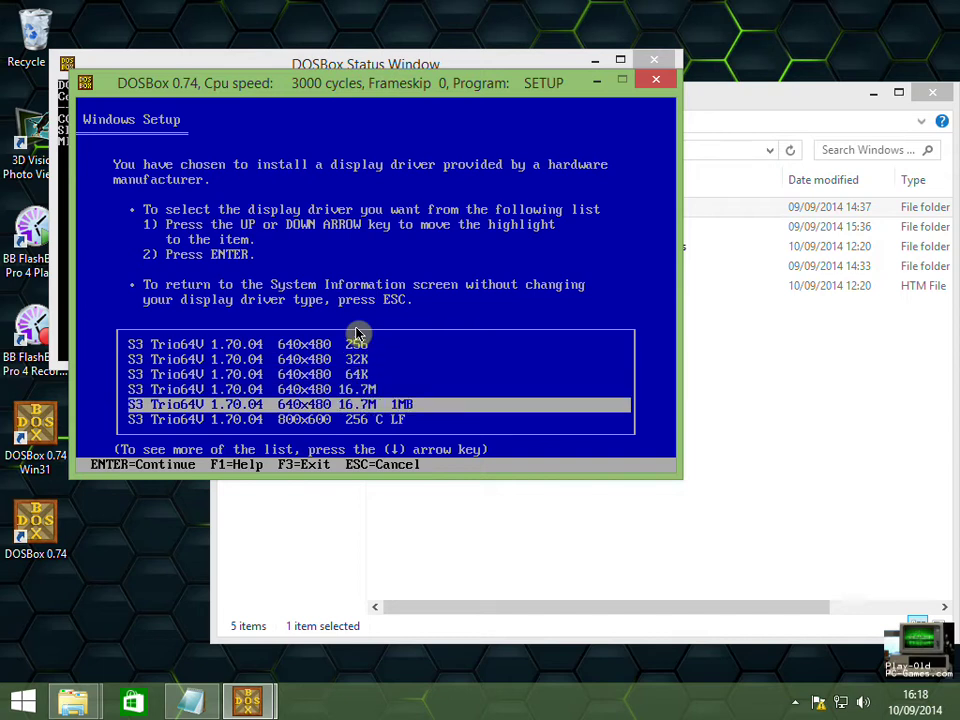
key("Down")
key("Down")
key("Down")
key("Down")
key("Down")
key("Down")
key("Down")
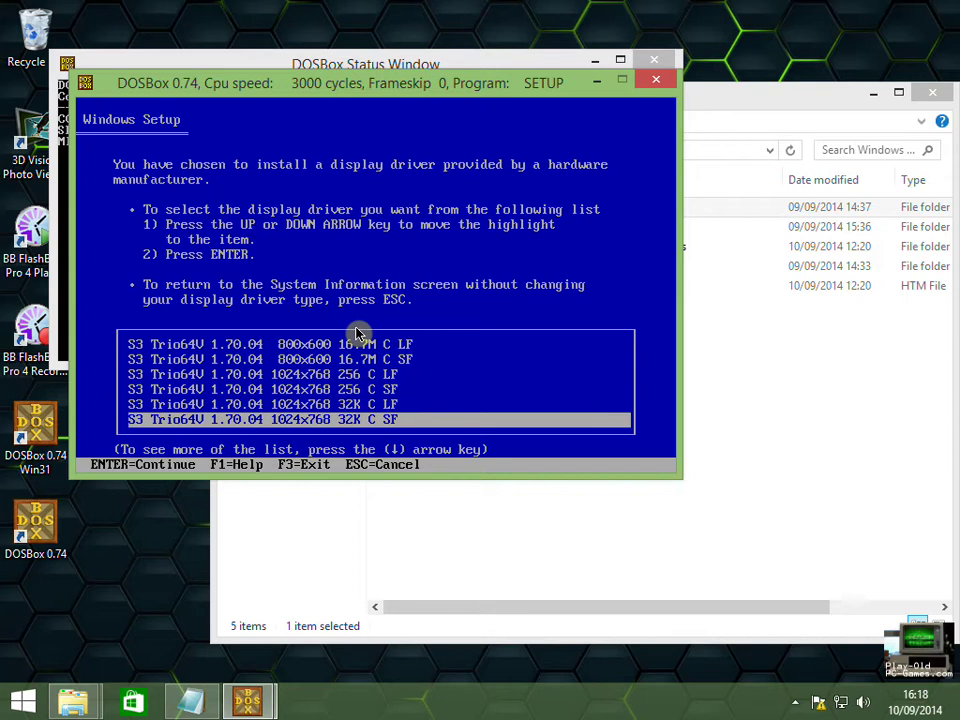
key("Down")
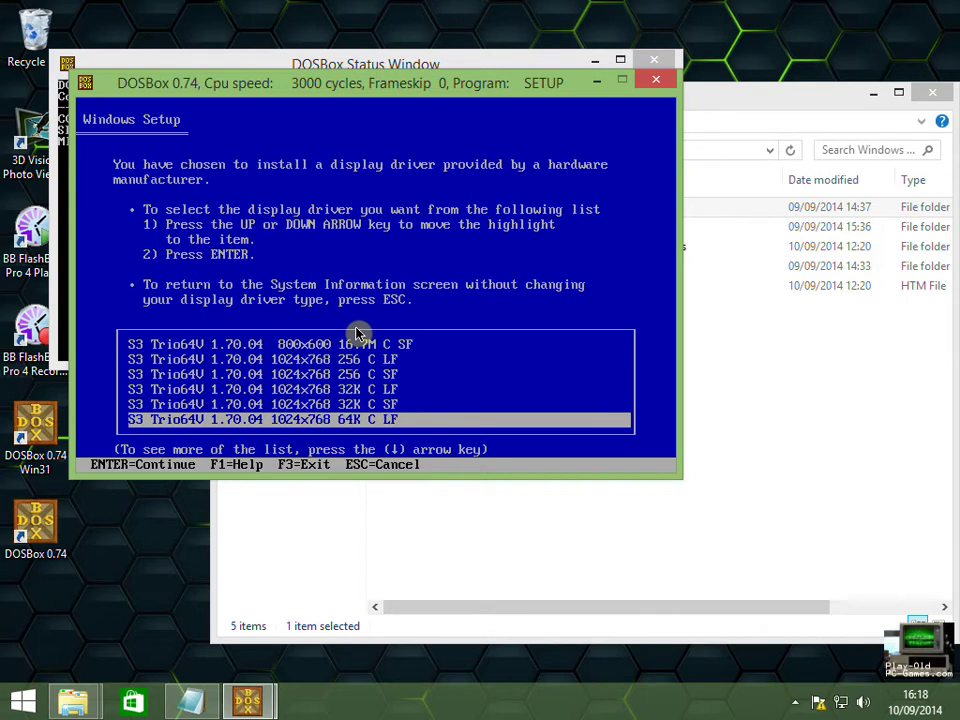
key("Down")
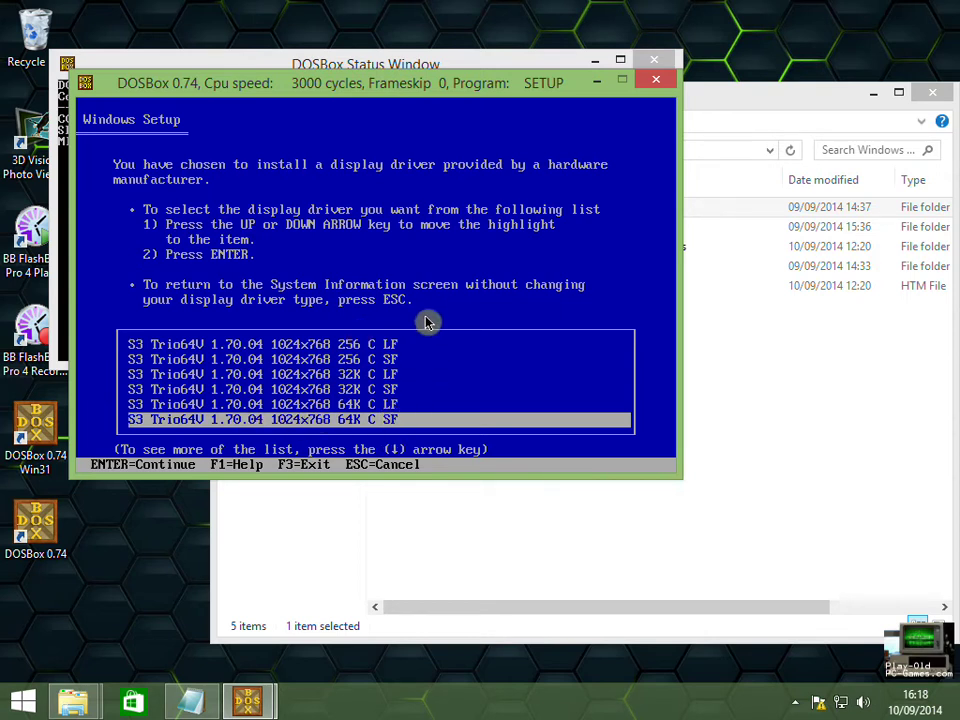
key("Return")
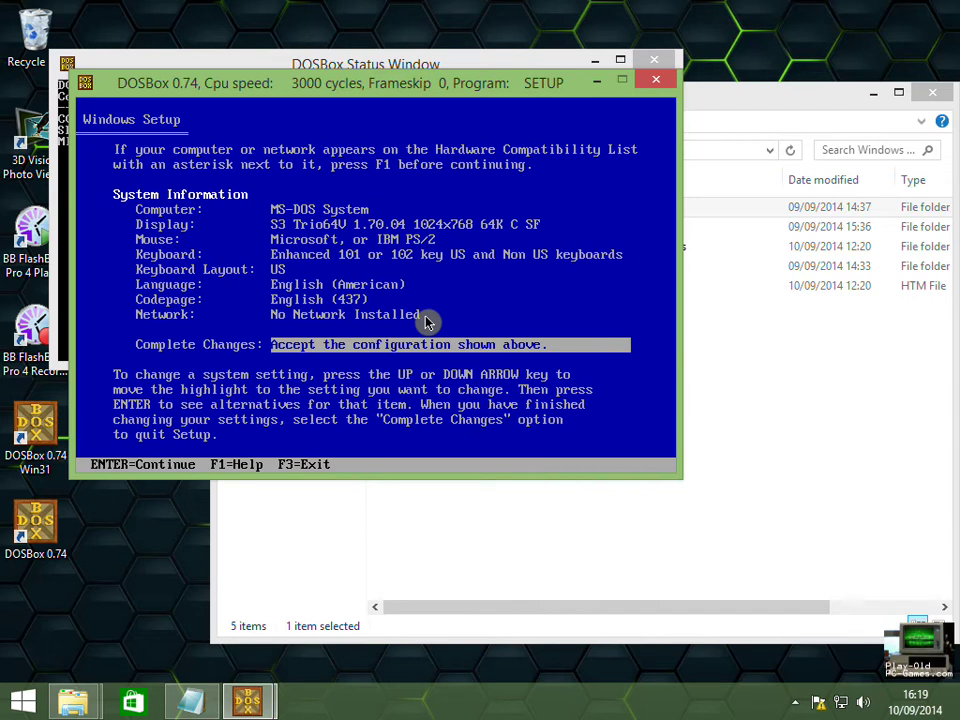
key("Return")
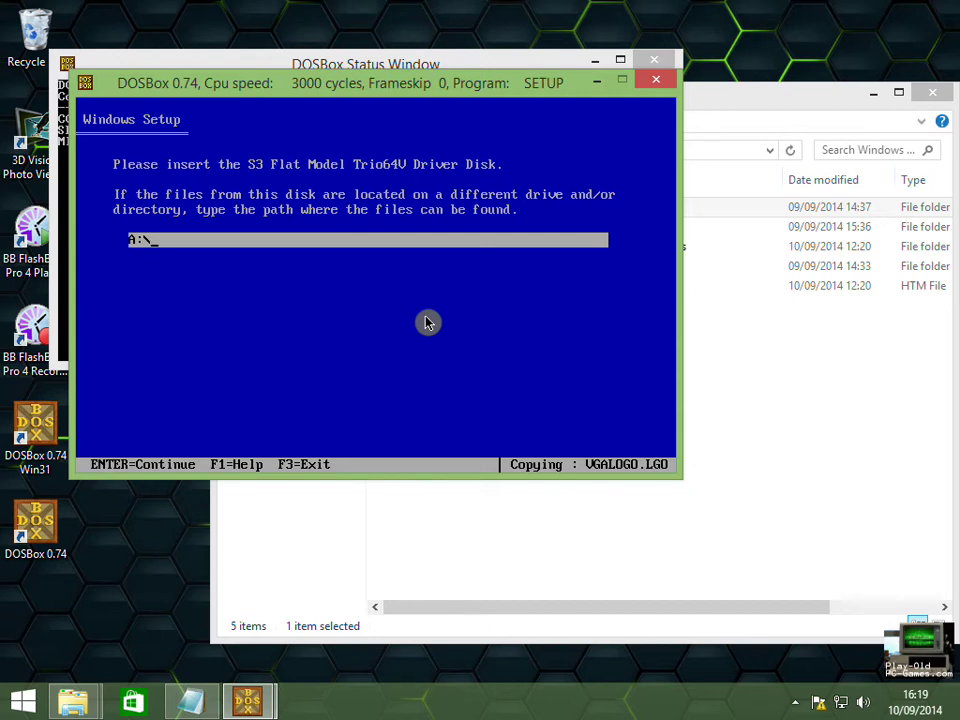
Give c:\drivers\s3 as the location of the S3 Flat Model Trio64V Driver Disk files and continue the setup.
key("BackSpace")
key("BackSpace")
key("BackSpace")
type("c:\\drivers\\s3")
key("Return")
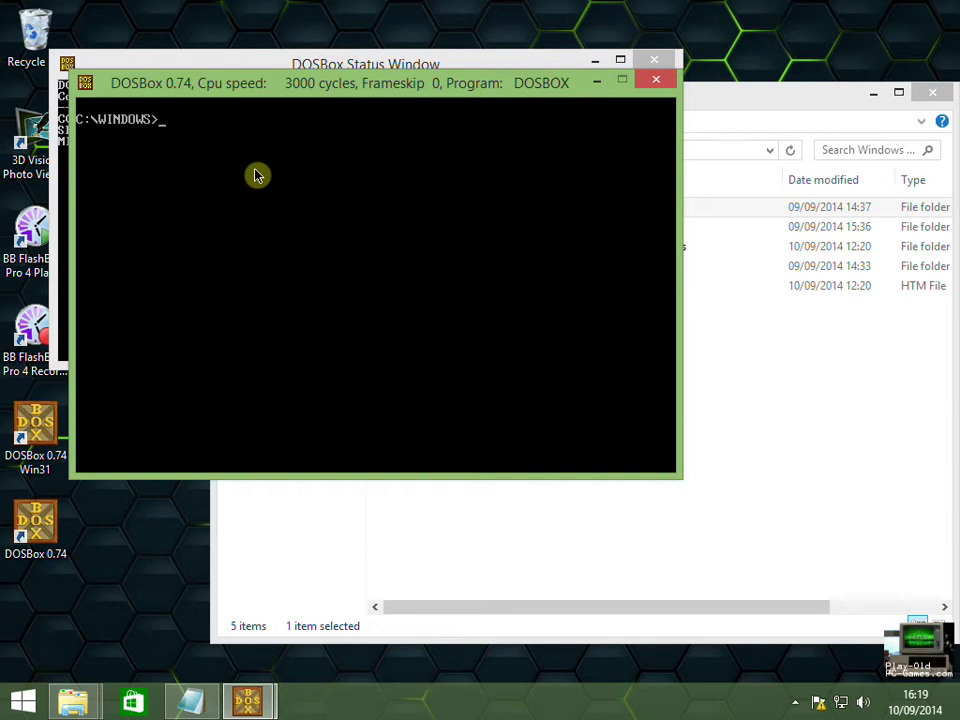
Start Windows 3.1 with the win command and move the DOSBox window so it fits on the desktop.
type("win")
key("Return")
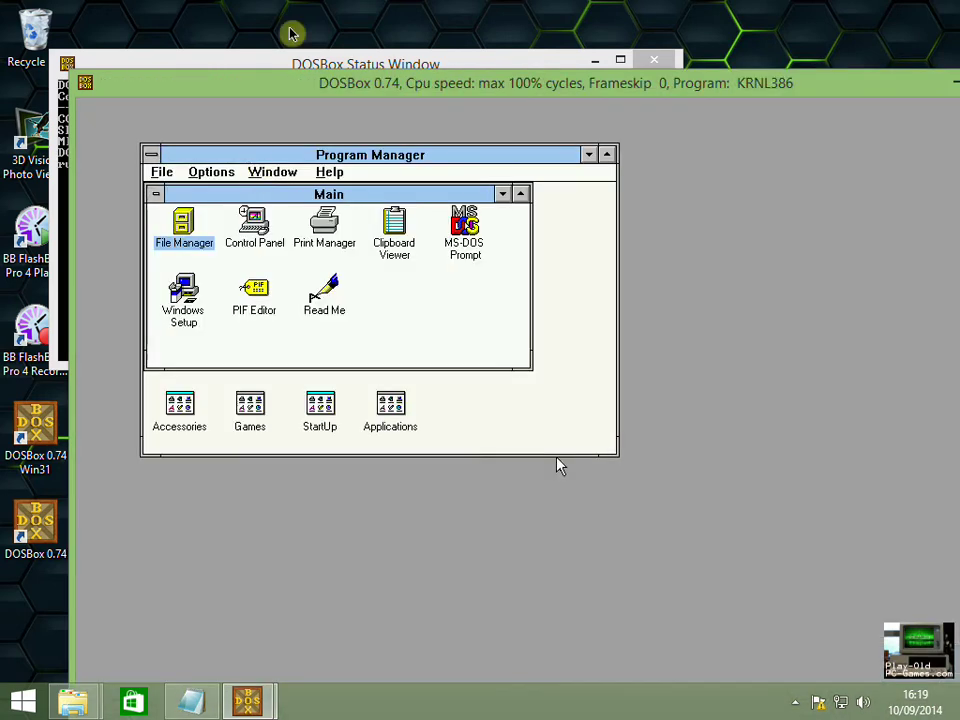
left_click_drag(424, 84, 339, 78)
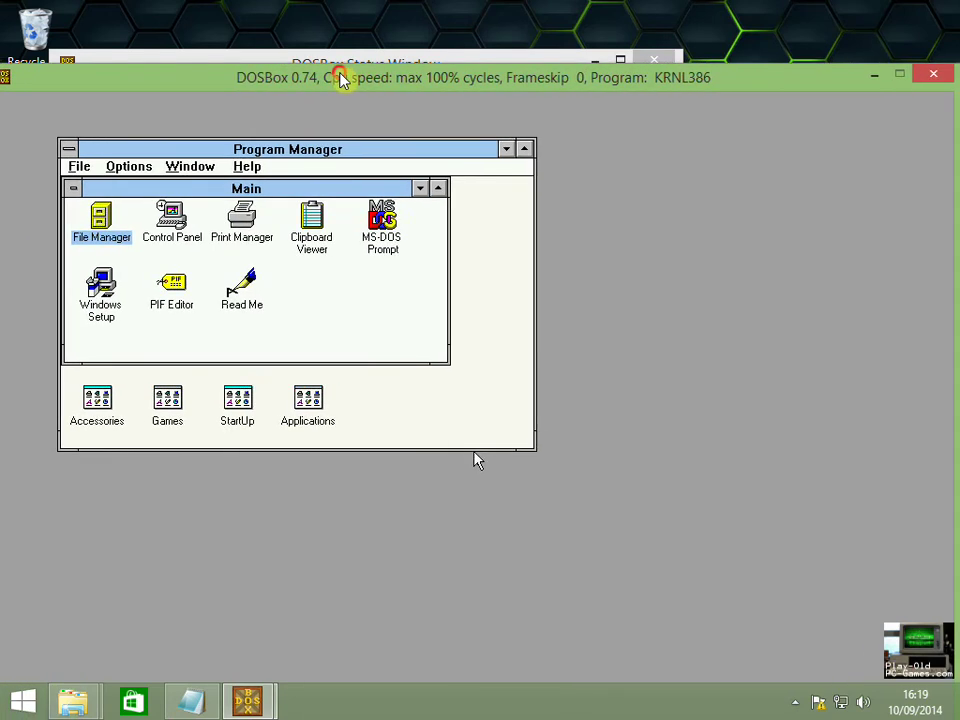
left_click_drag(798, 80, 811, 6)
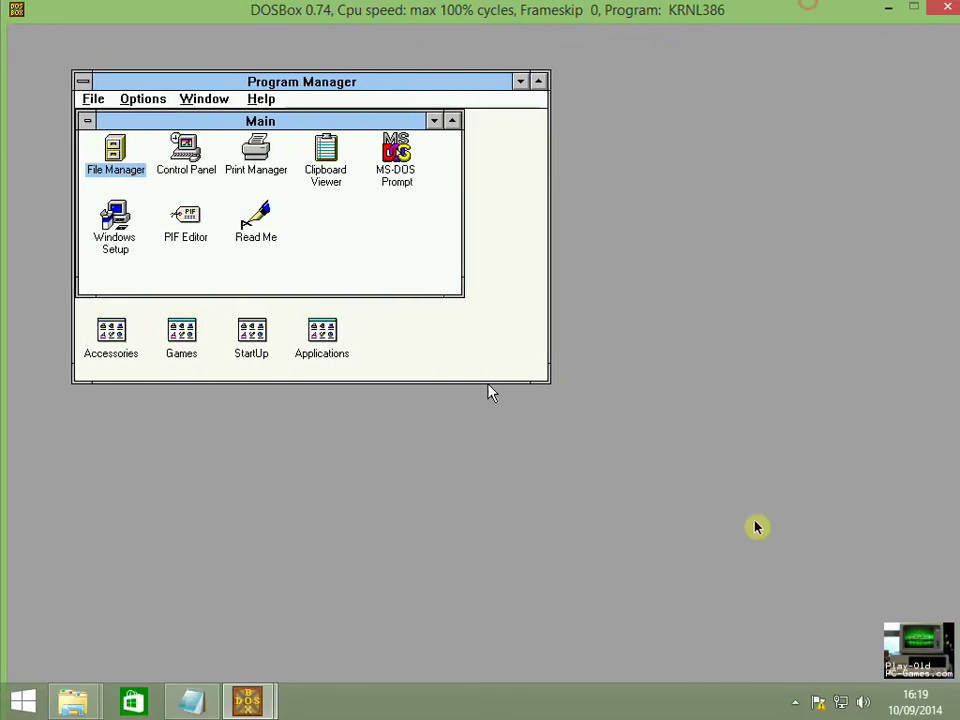
Enlarge the Program Manager window, and look into the Applications group before minimizing it.
left_click(452, 287)
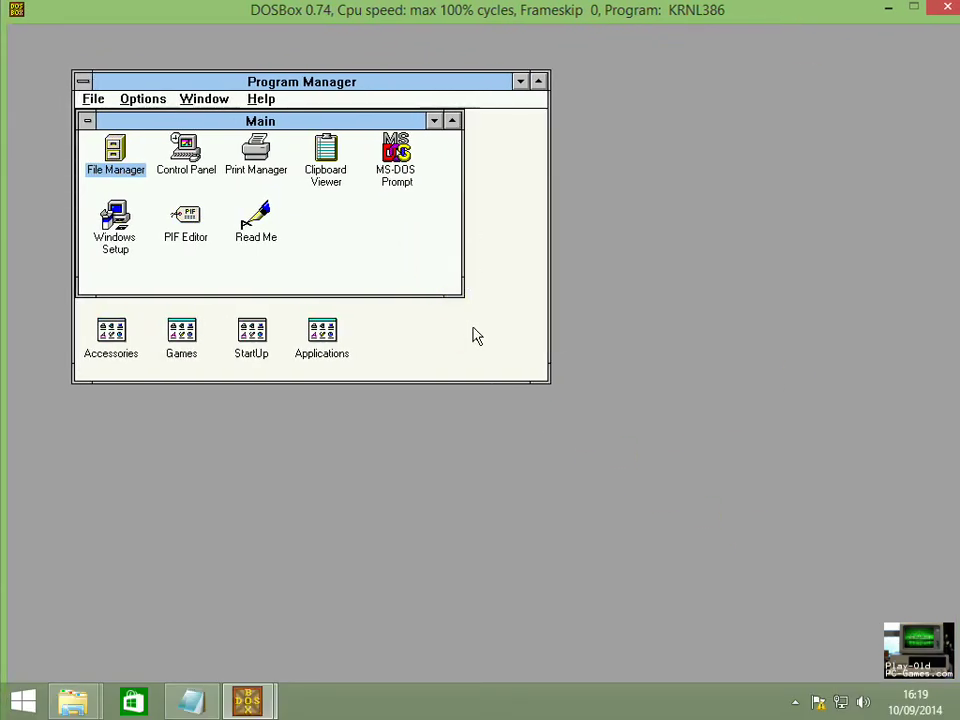
left_click_drag(549, 383, 738, 482)
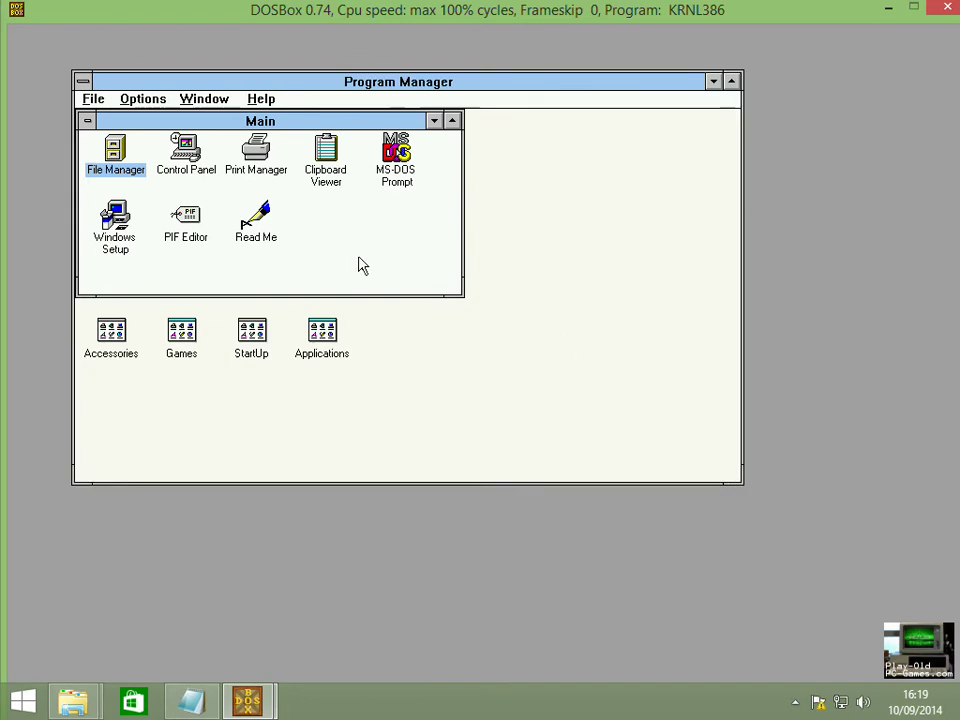
double_click(322, 333)
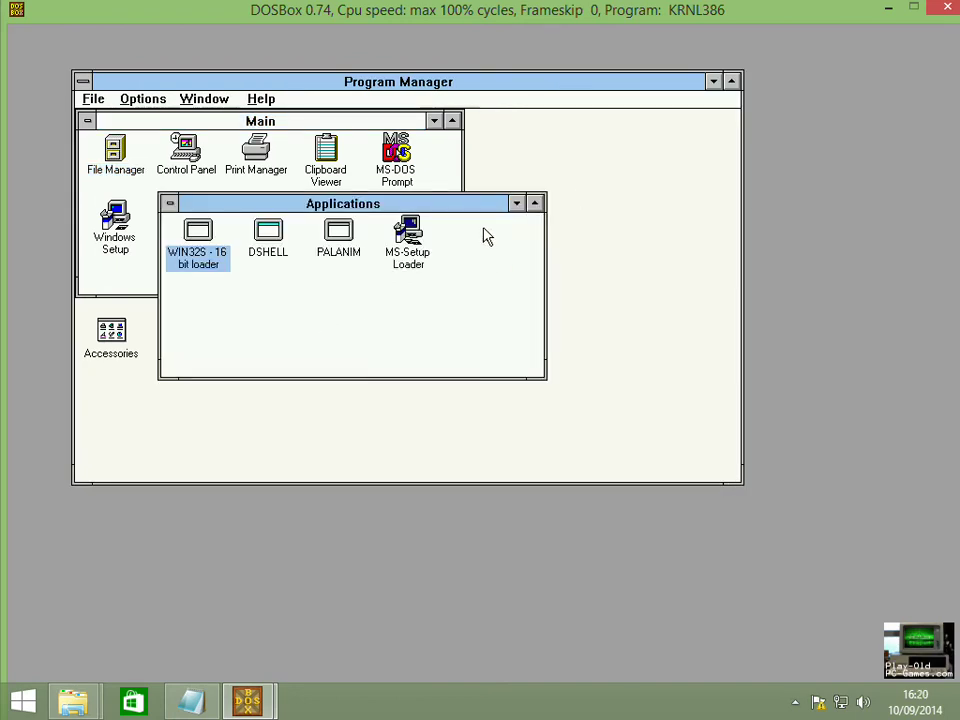
left_click(516, 203)
Launch Solitaire from the Games group and move its window toward the middle of the Windows 3.1 desktop.
double_click(186, 340)
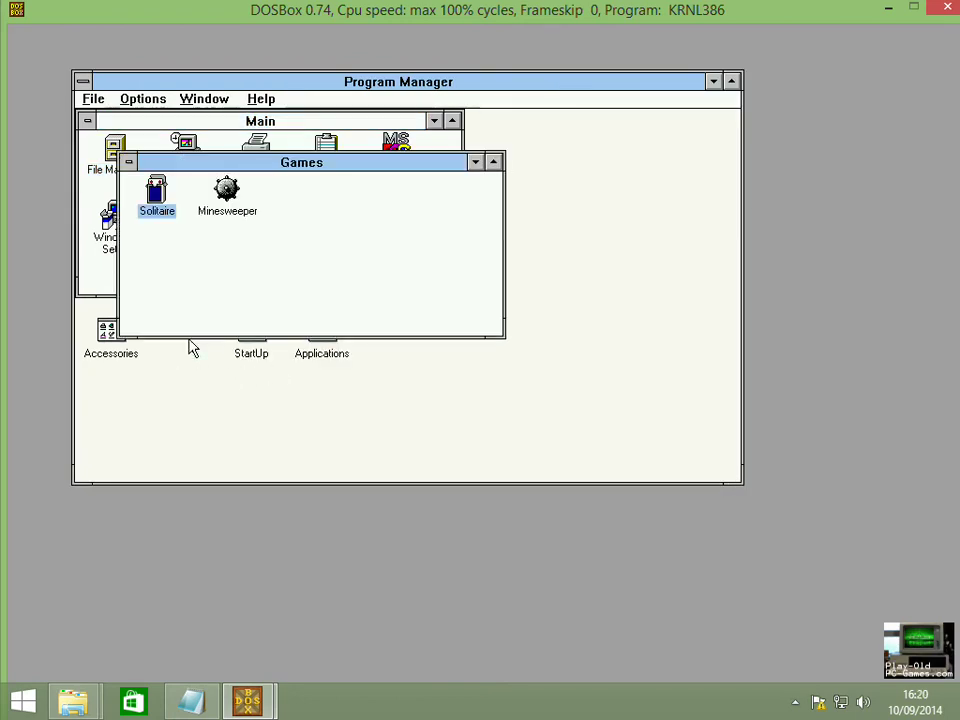
double_click(156, 194)
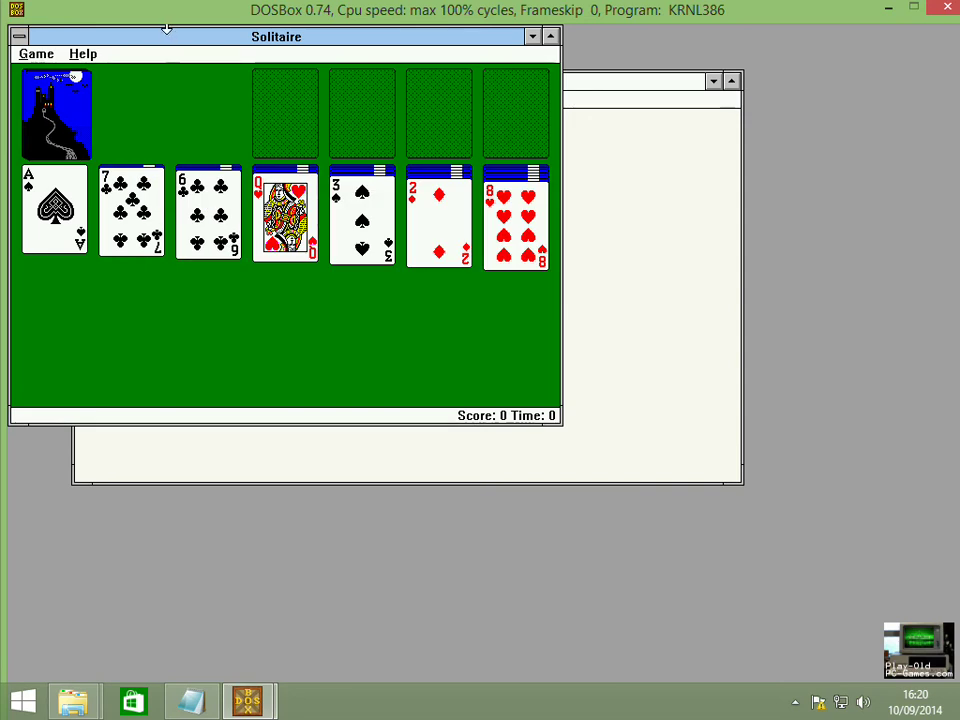
left_click_drag(164, 42, 350, 200)
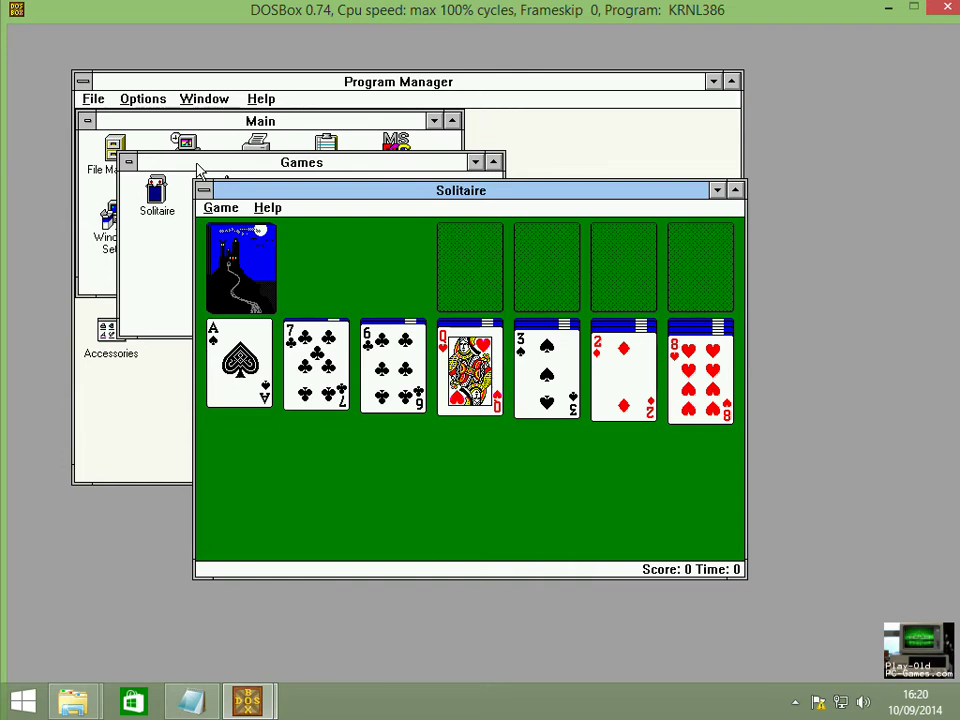
Exit Windows 3.1 from Program Manager and confirm ending the session.
left_click(93, 98)
left_click(140, 250)
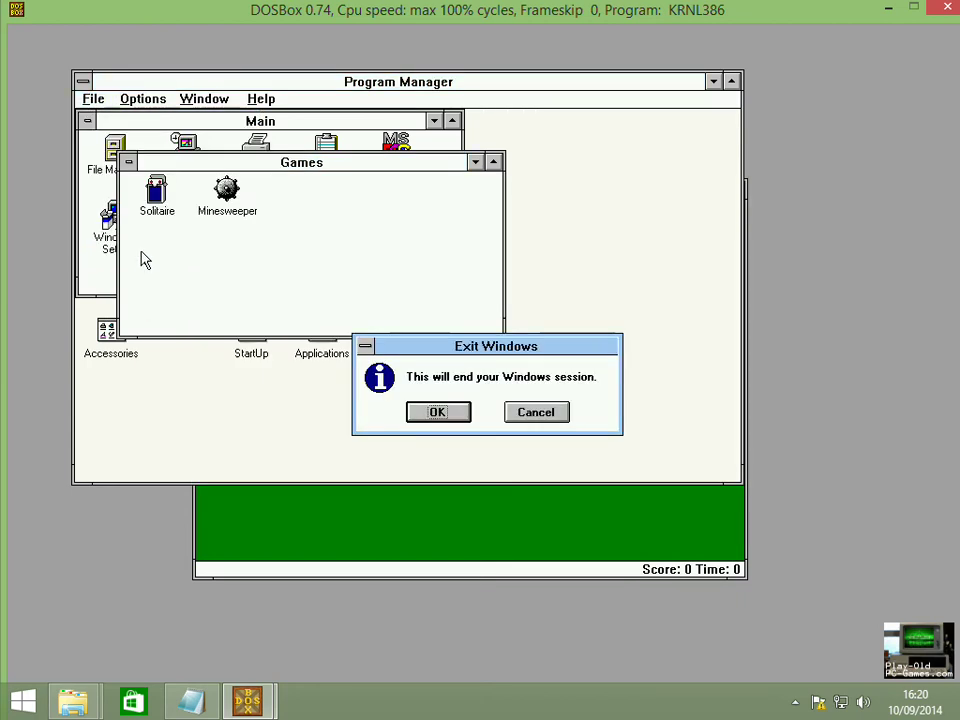
left_click(462, 416)
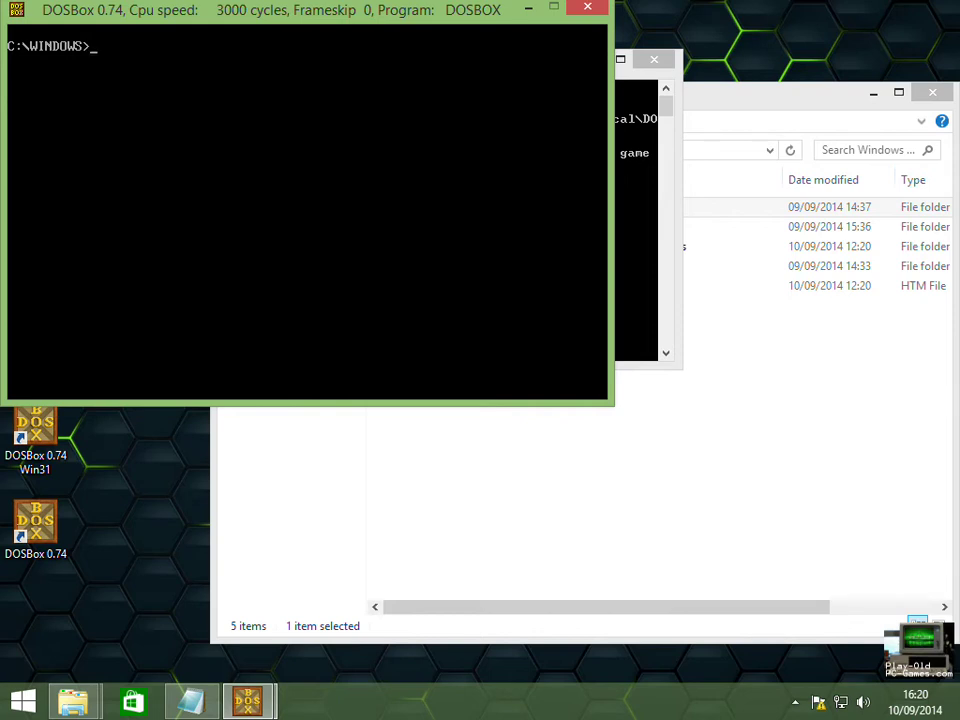
Change to the C:\DRIVERS\SB16 directory and run the install program.
type("cd ..")
key("Return")
type("cd drivers")
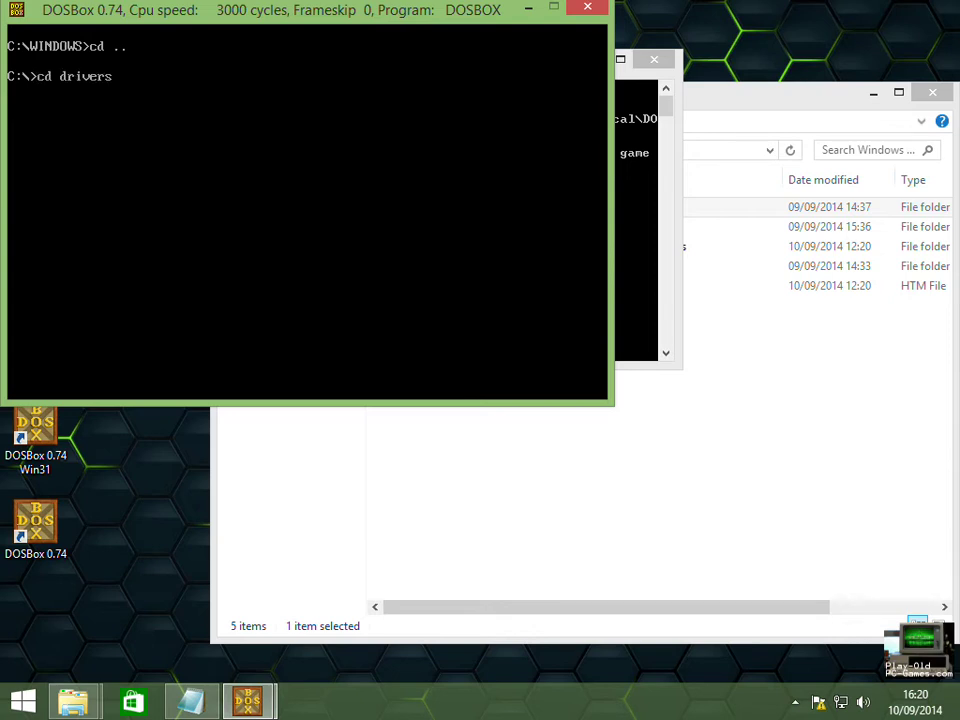
key("Return")
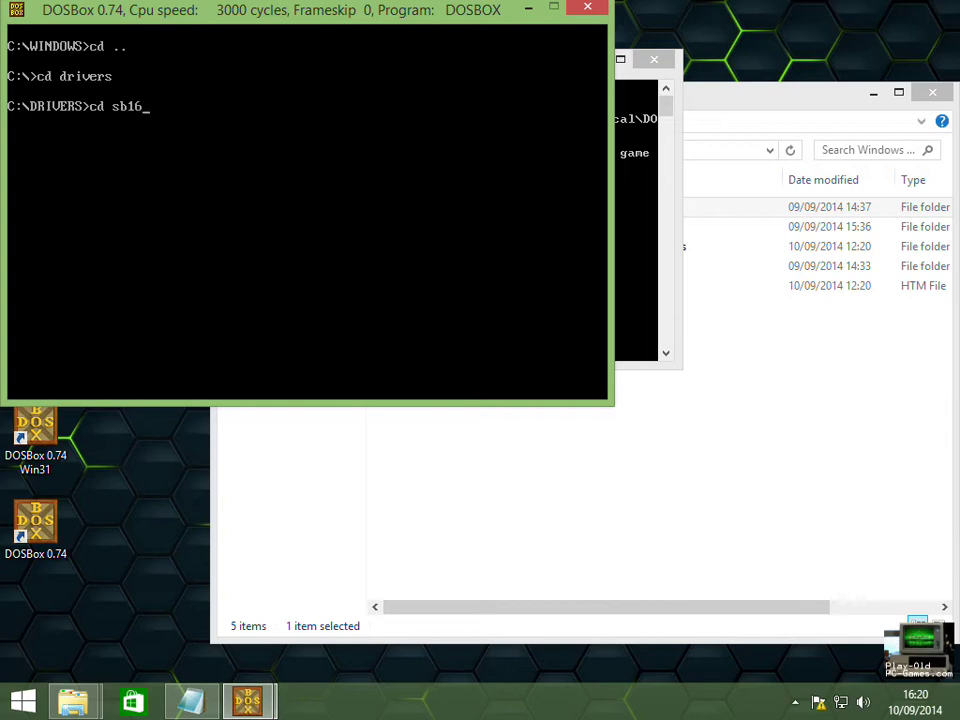
key("Return")
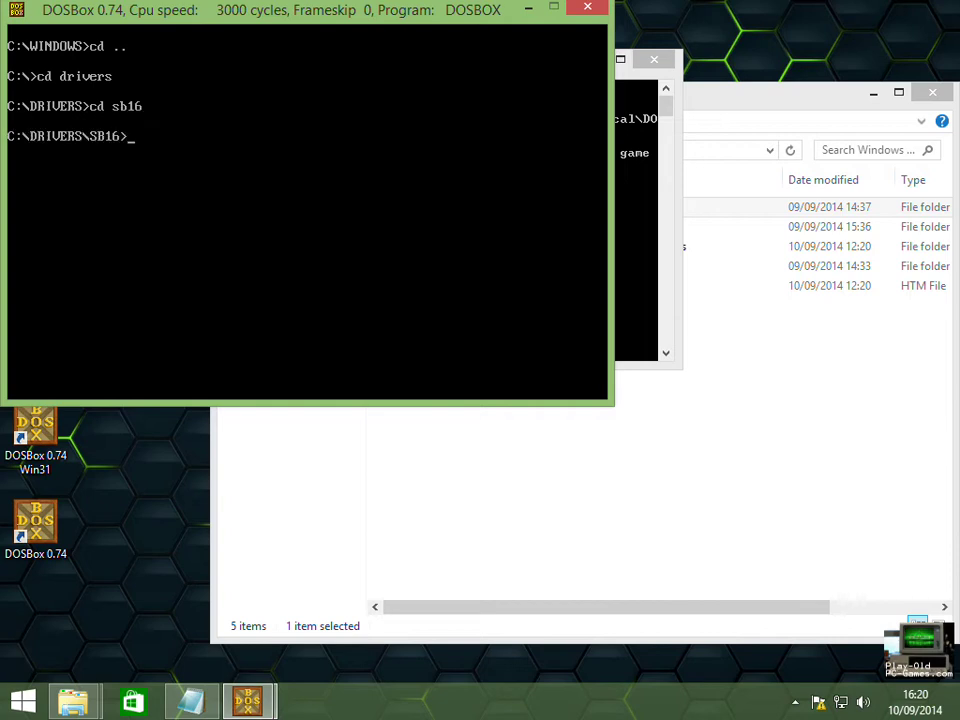
type("install")
key("Return")
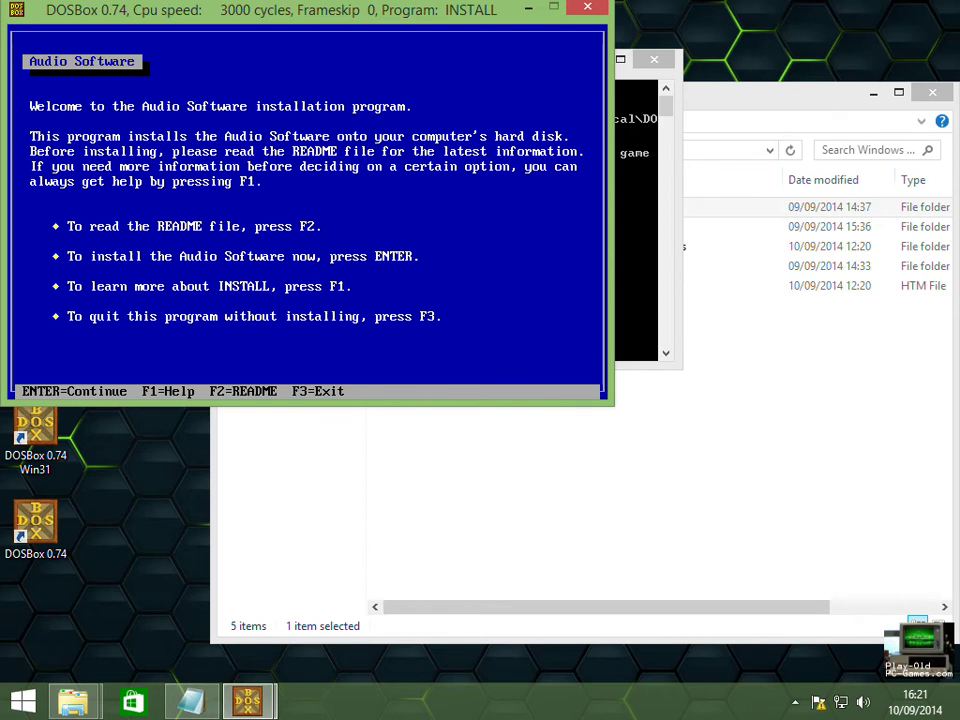
Choose Custom Installation of the Audio Software with all four applications, and decline loading the DOS drivers at startup.
key("Return")
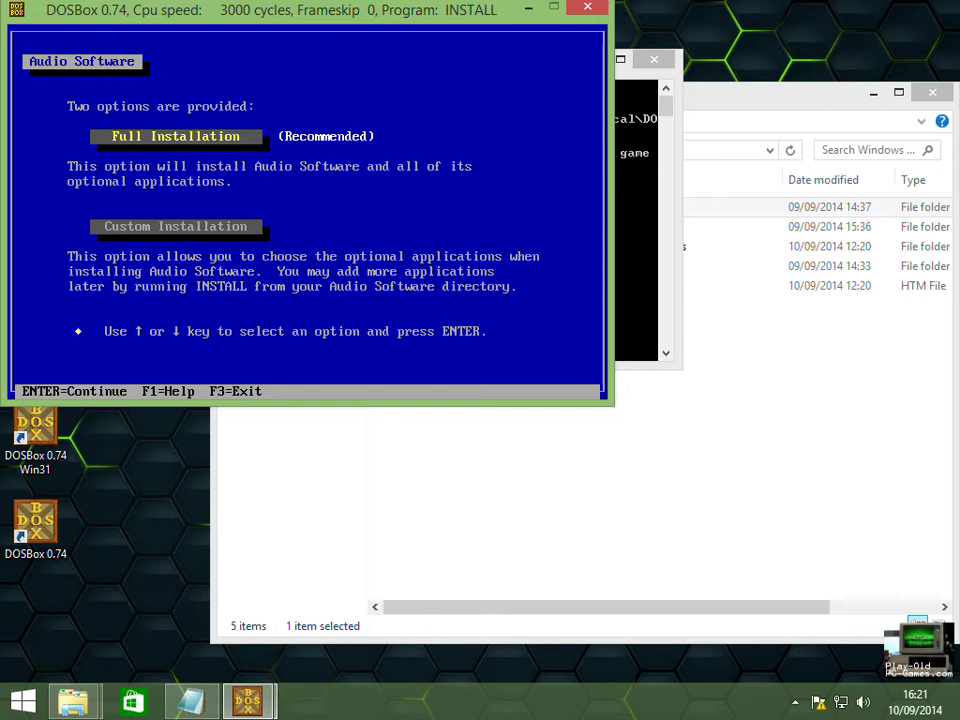
key("Down")
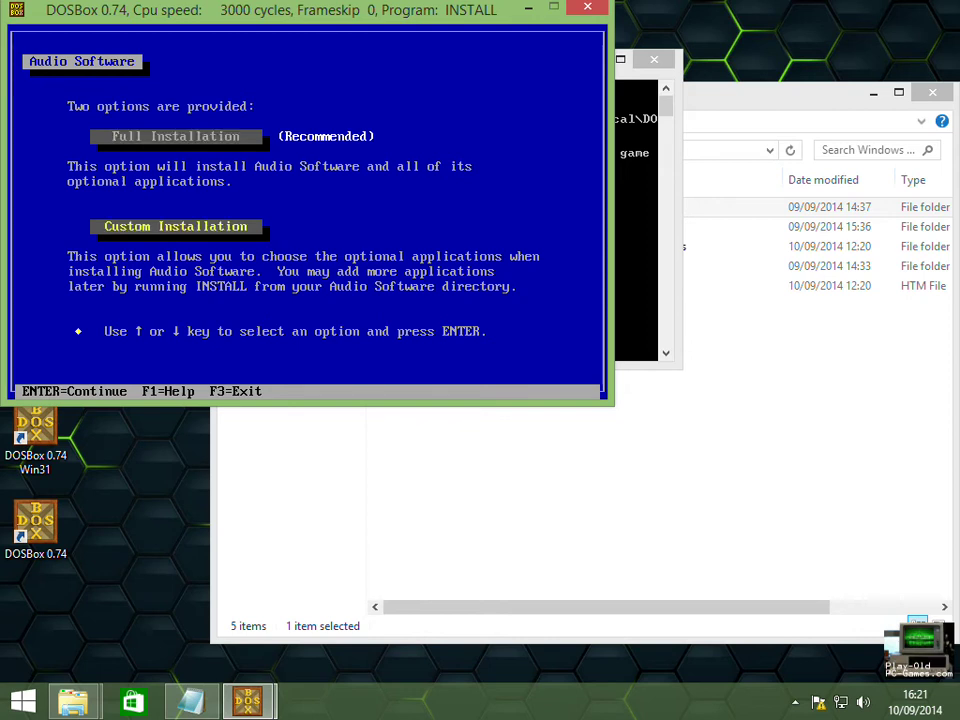
key("Return")
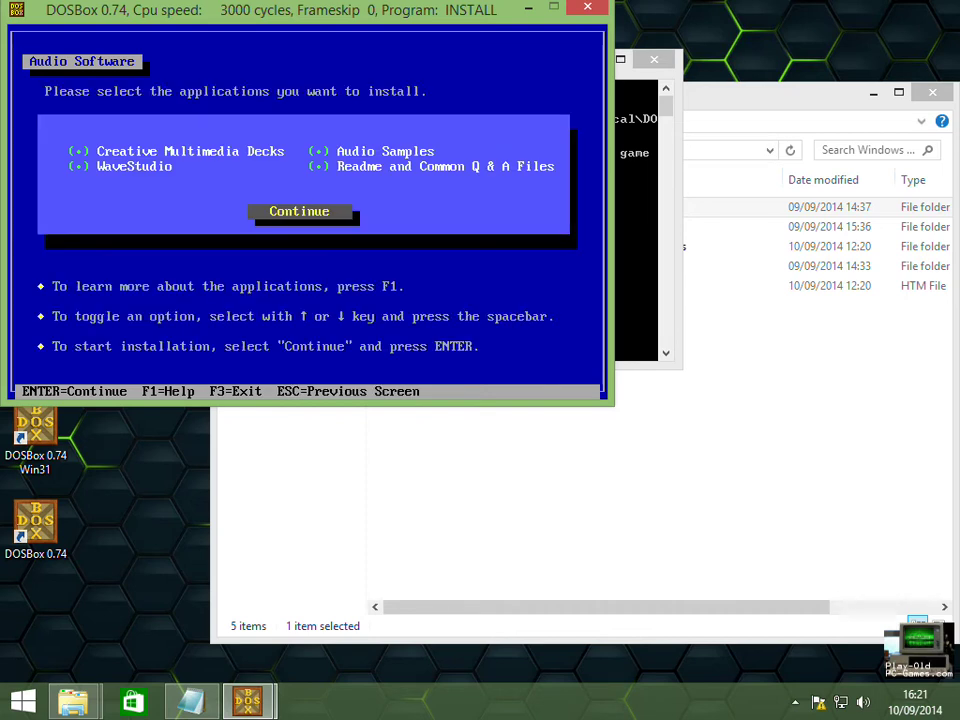
key("Return")
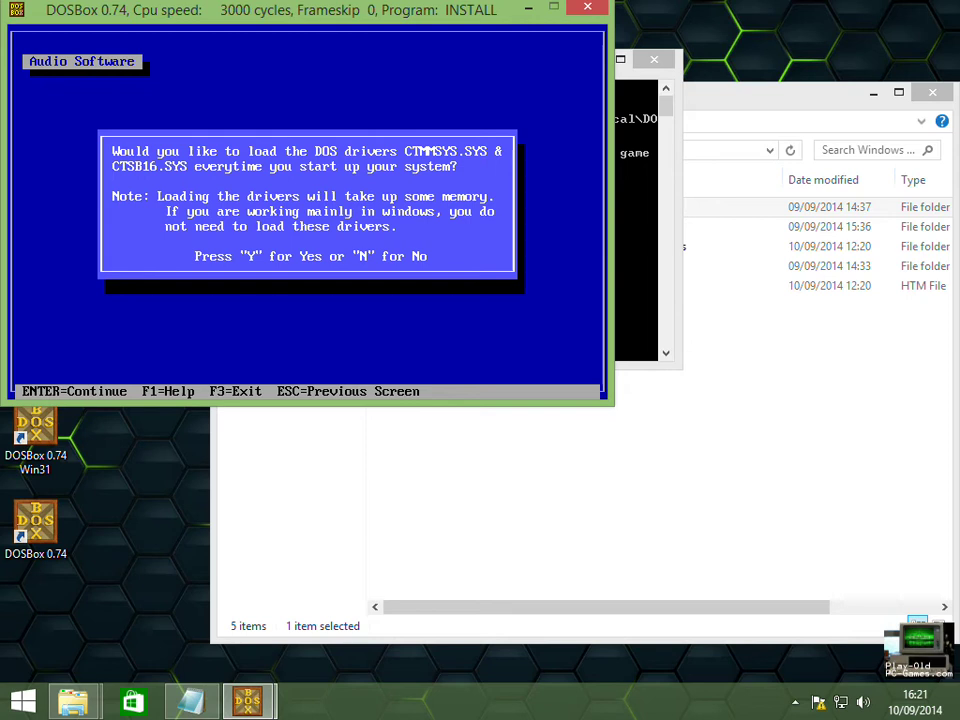
key("n")
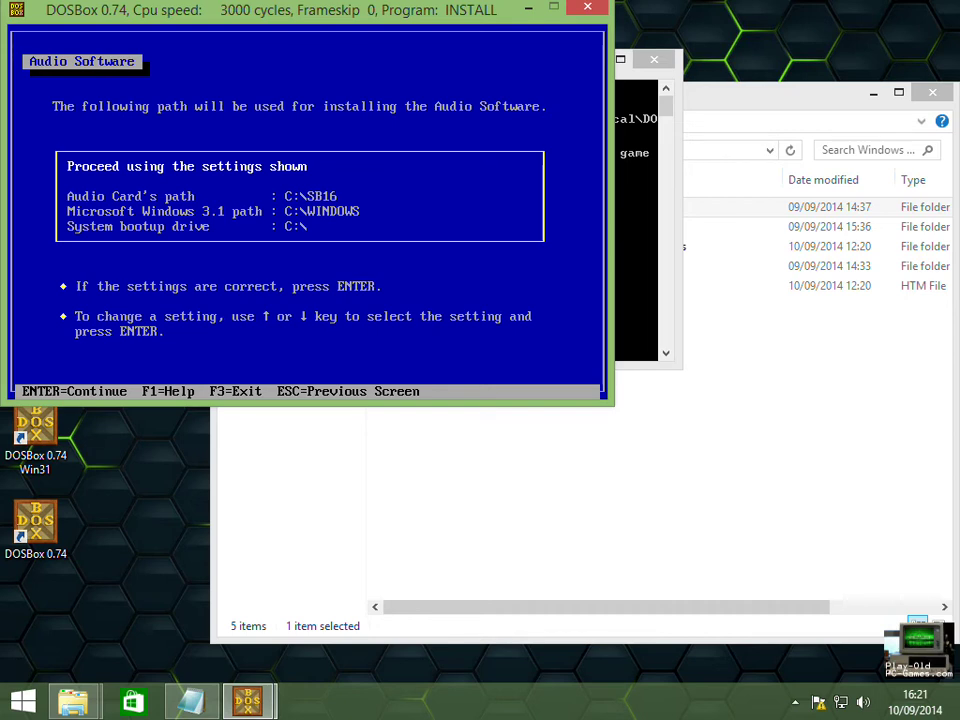
Accept the Audio Software installation paths and set the audio card's interrupt to 7.
key("Return")
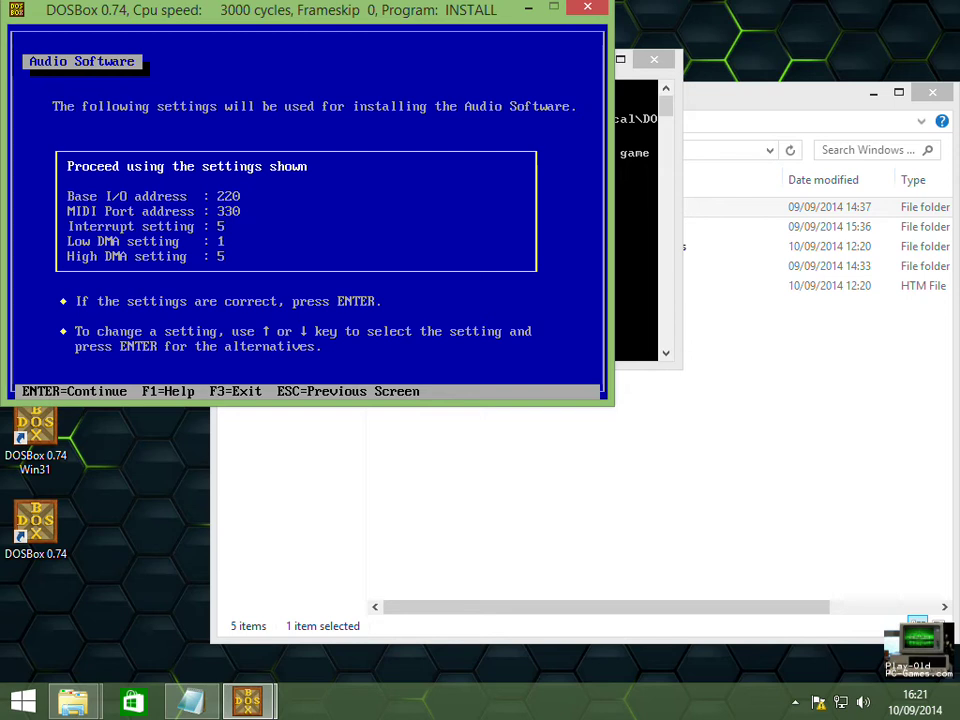
key("Down")
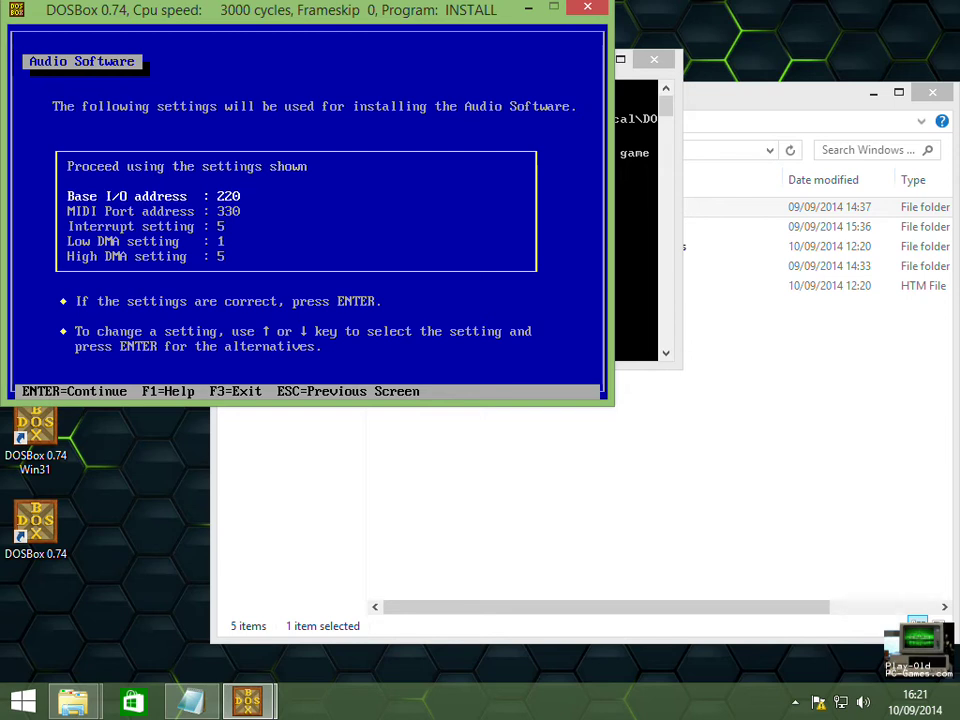
key("Down")
key("Down")
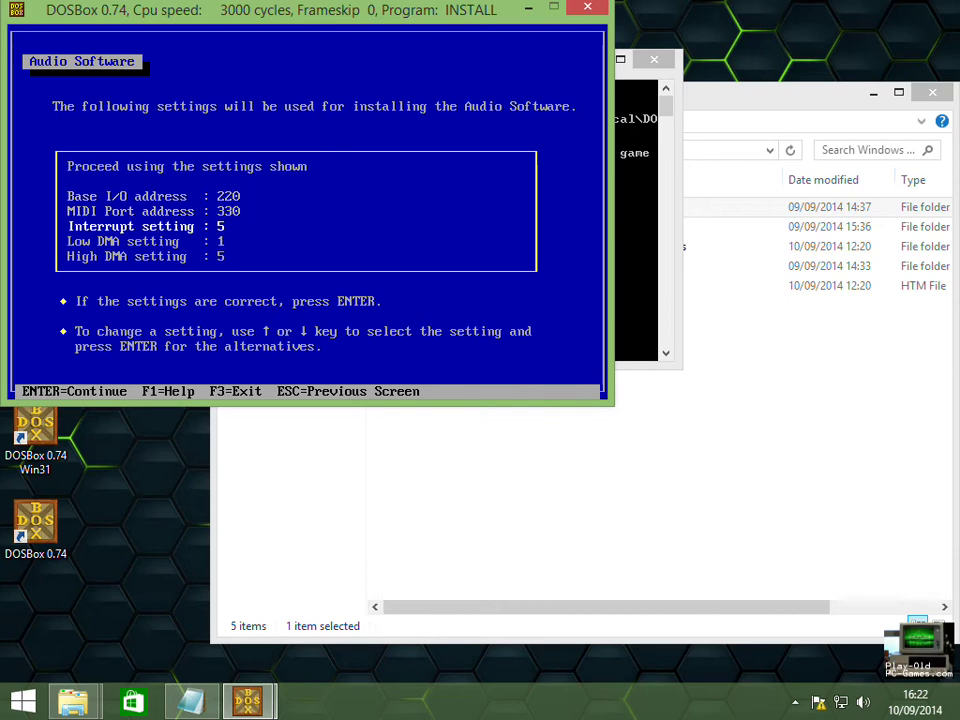
key("Return")
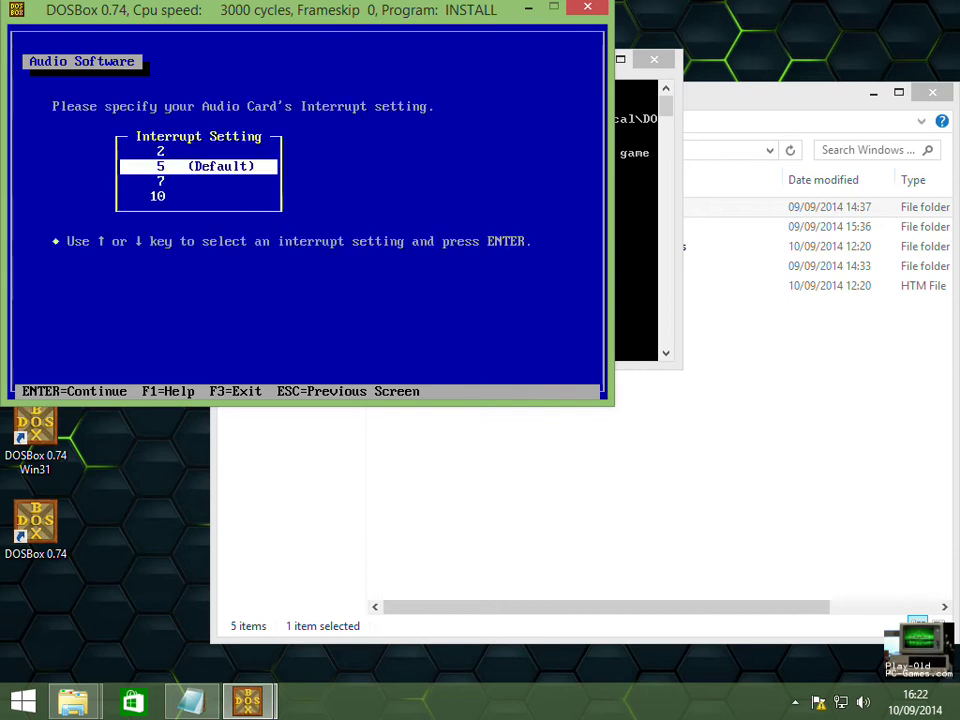
key("Down")
key("Return")
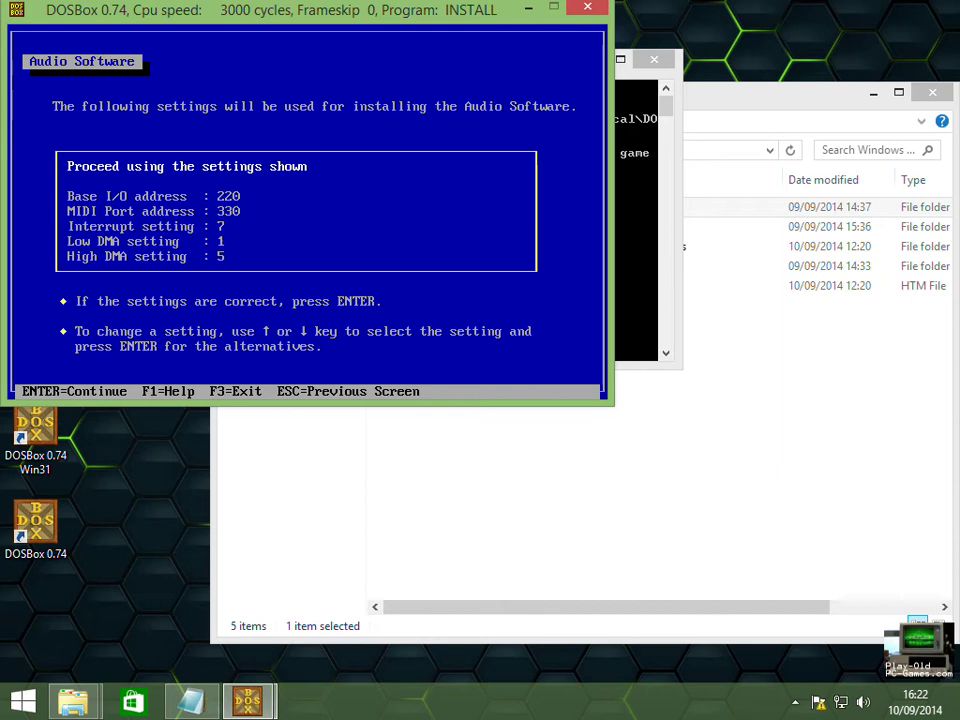
Install the Audio Software with these card settings, backing up the existing MIDIMAP.CFG, and exit the installer to DOS.
key("Return")
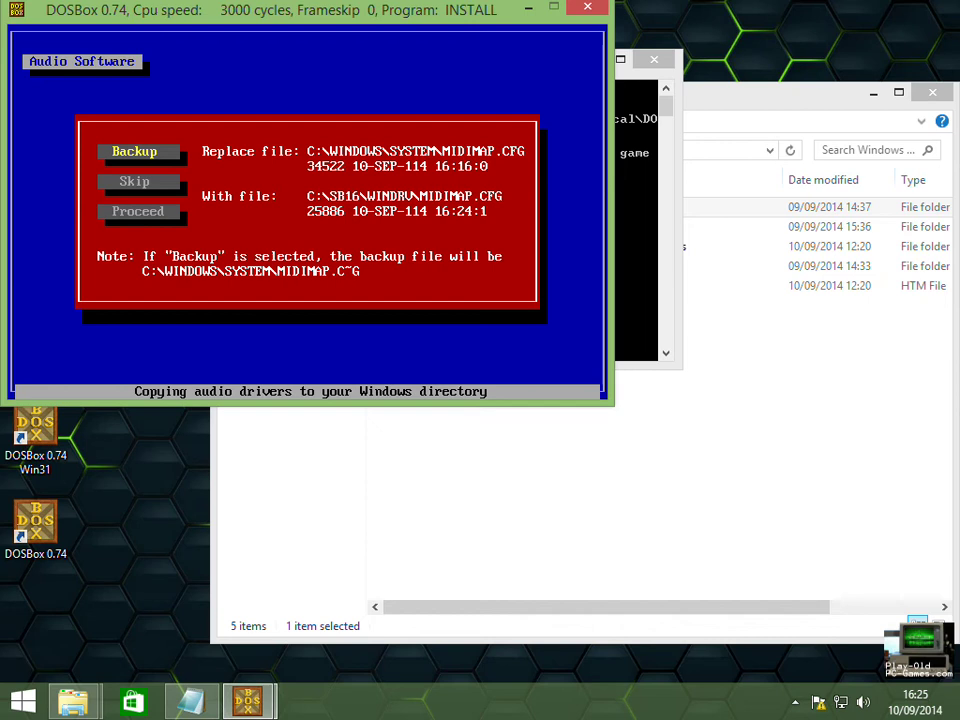
key("Return")
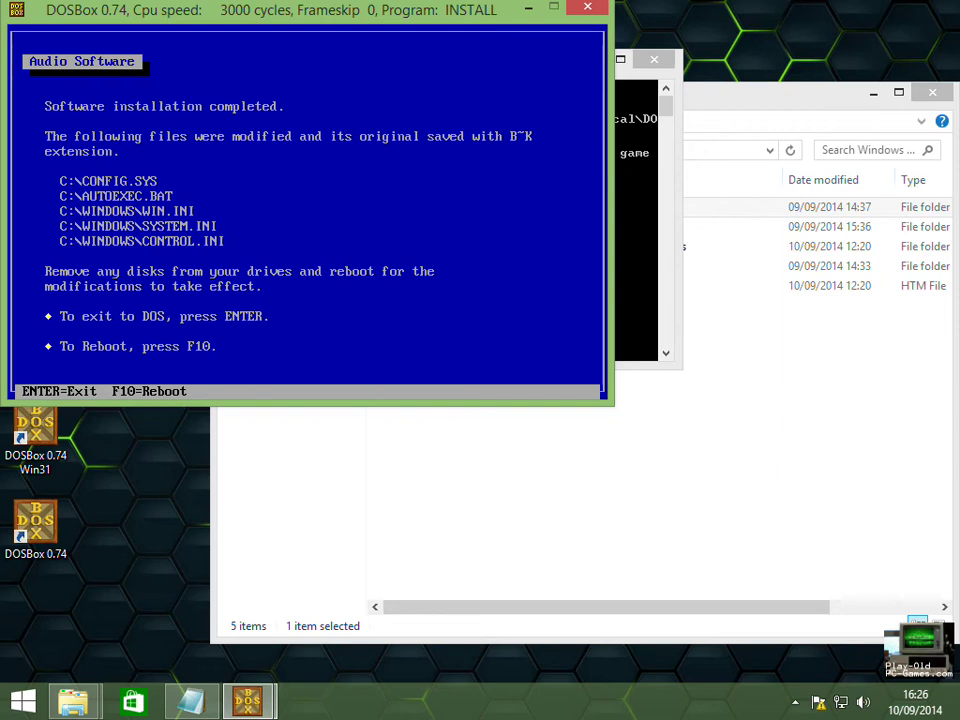
key("Return")
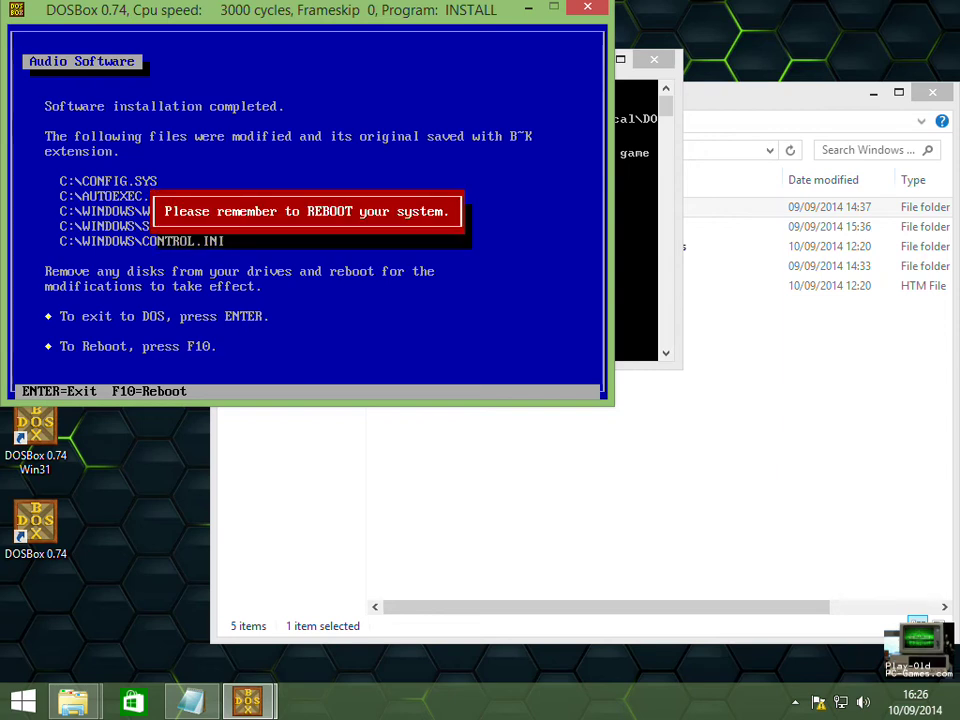
Exit the installer to DOS, start Windows from the C:\WINDOWS directory and acknowledge the end of the audio setup.
key("Return")
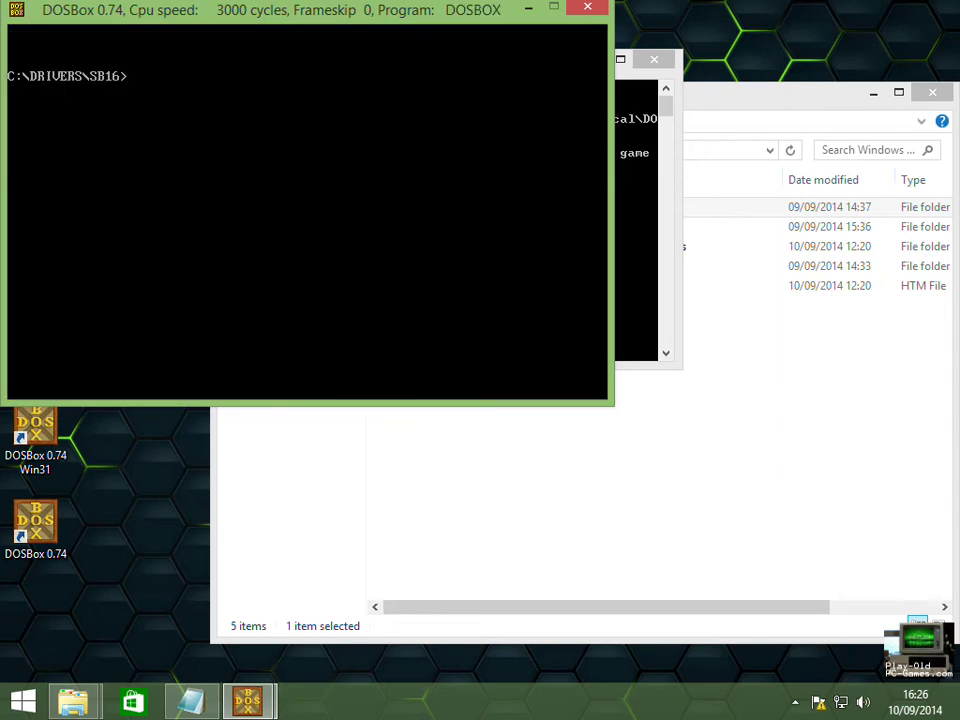
key("Return")
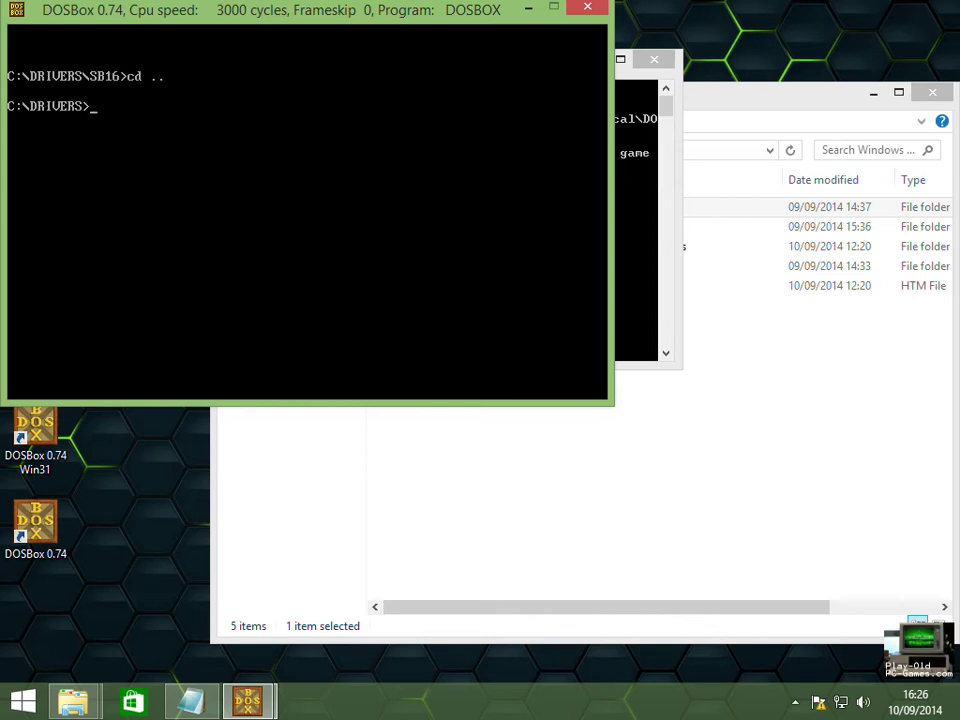
type("cd ..")
key("Return")
type("cd windows")
key("Return")
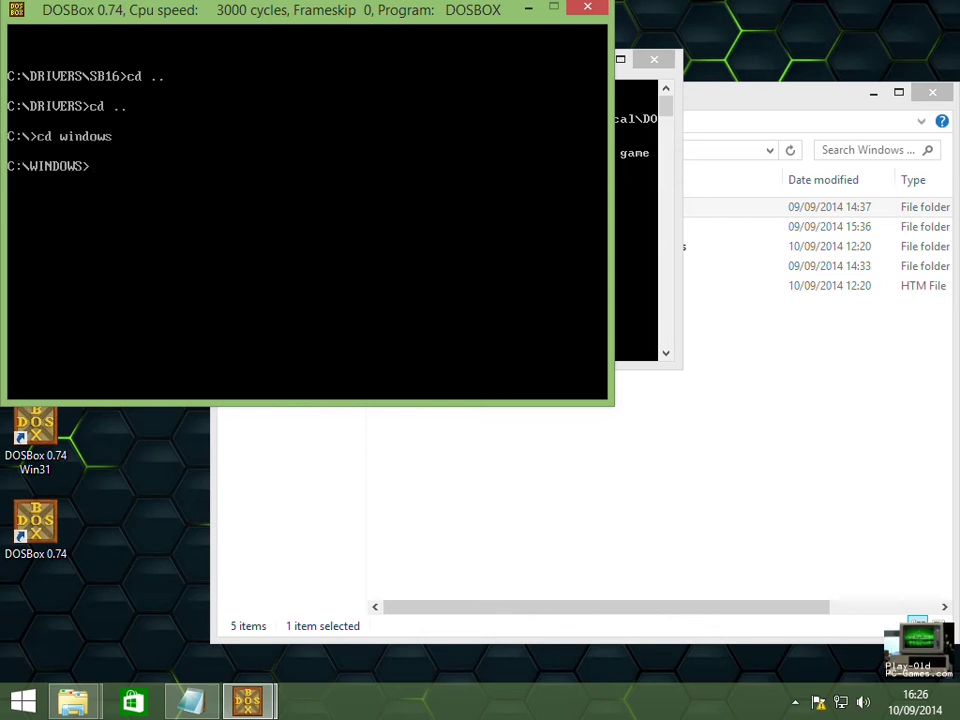
type("win")
key("Return")
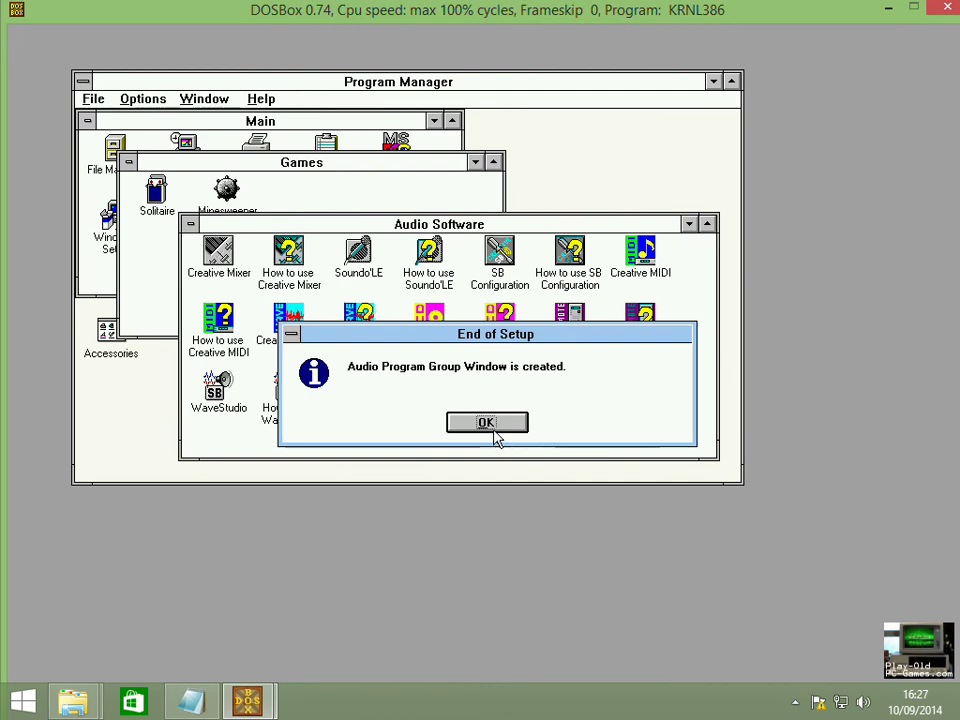
left_click(493, 431)
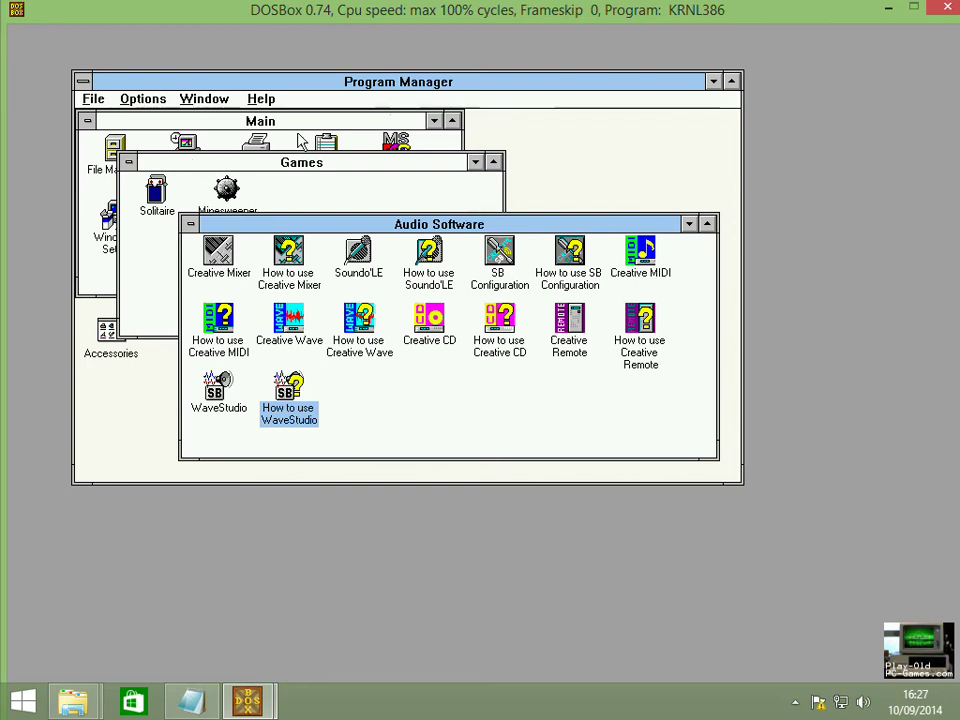
Minimize the Main, Games and Audio Software groups, and arrange all group icons within the restored-size Program Manager window.
double_click(437, 84)
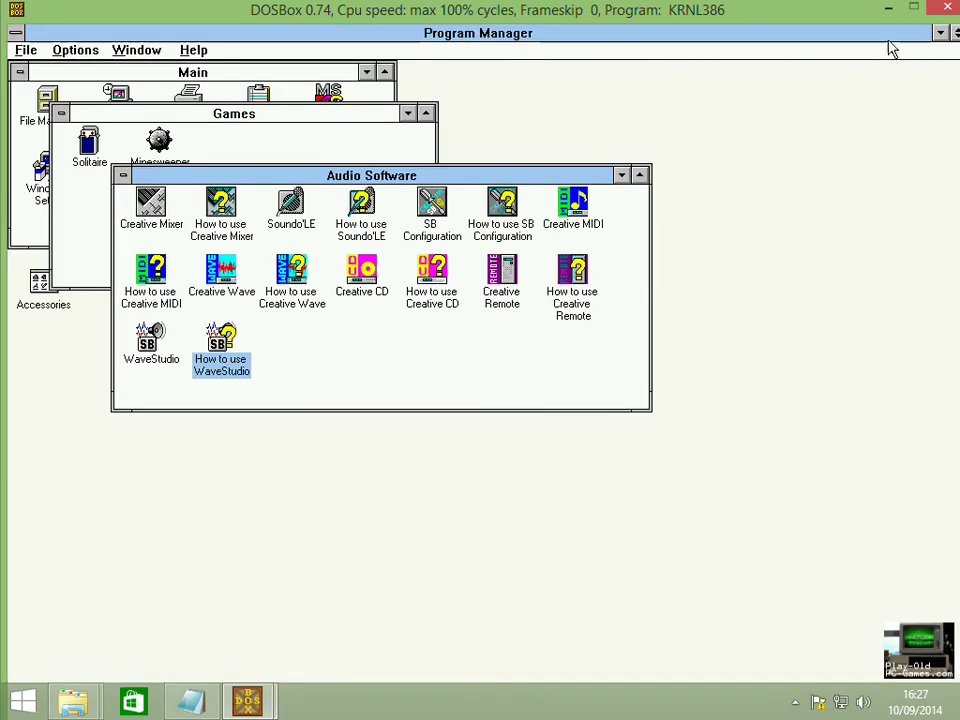
left_click(366, 72)
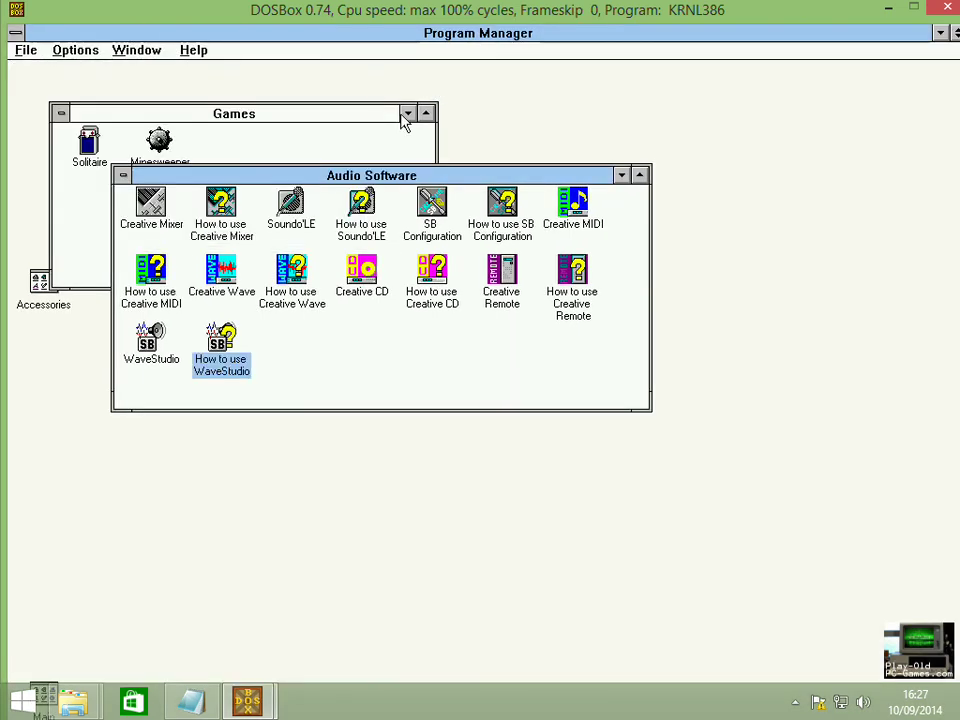
left_click(406, 114)
left_click(621, 175)
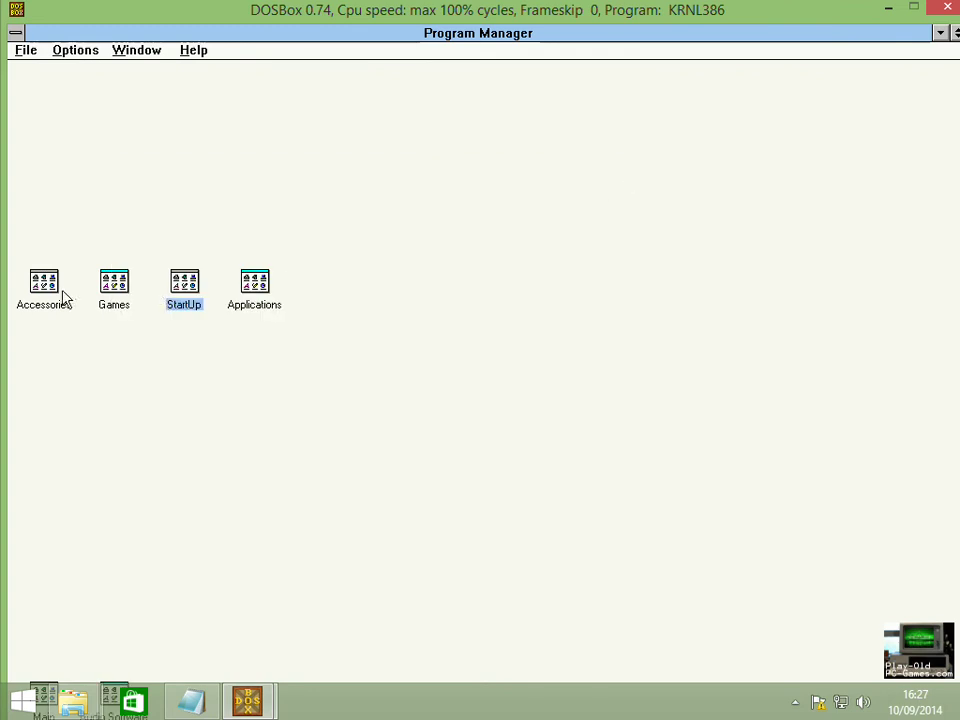
left_click(955, 34)
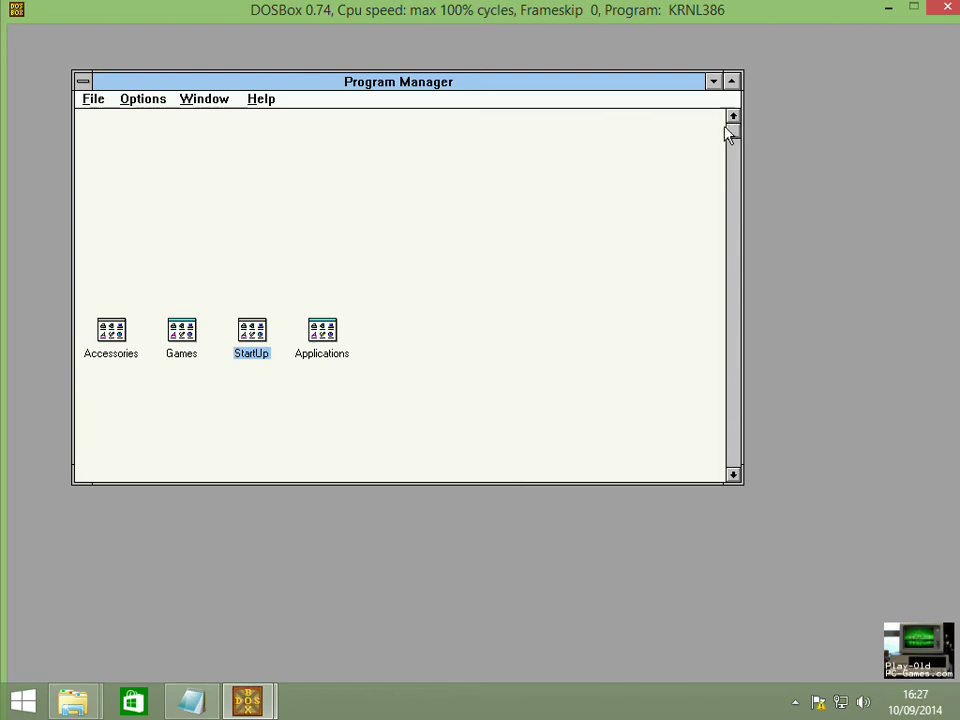
left_click_drag(729, 133, 743, 497)
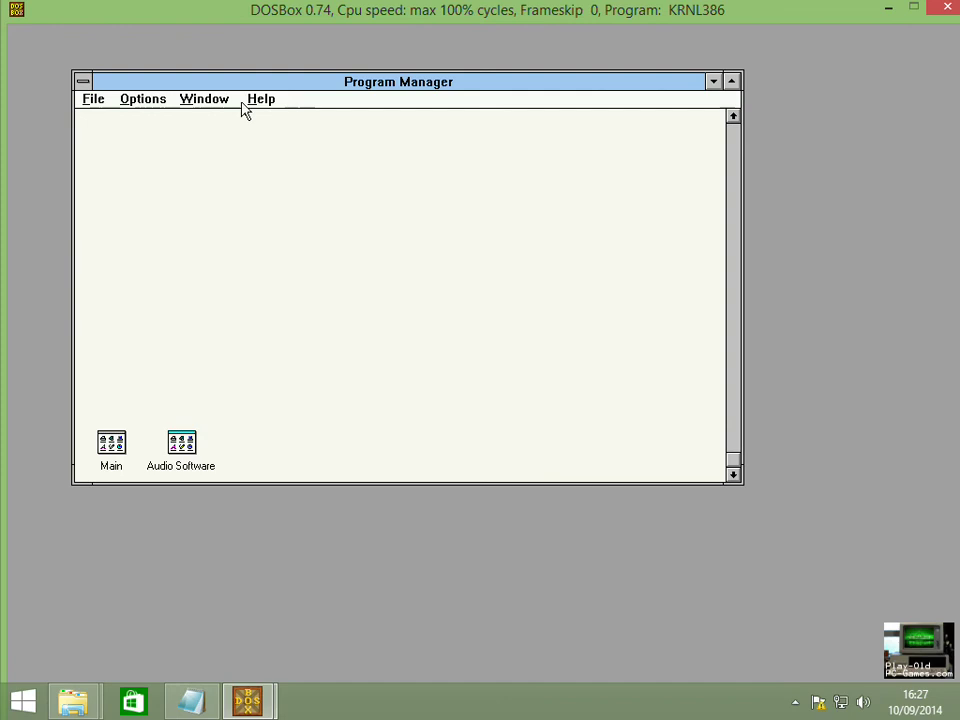
left_click(133, 105)
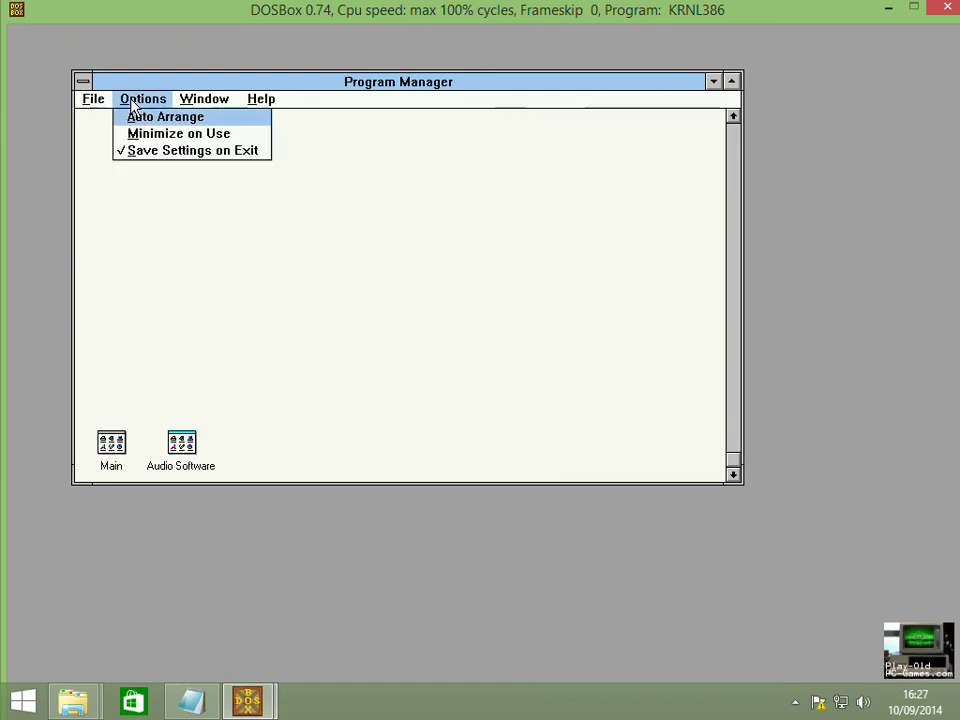
left_click(205, 99)
left_click(210, 150)
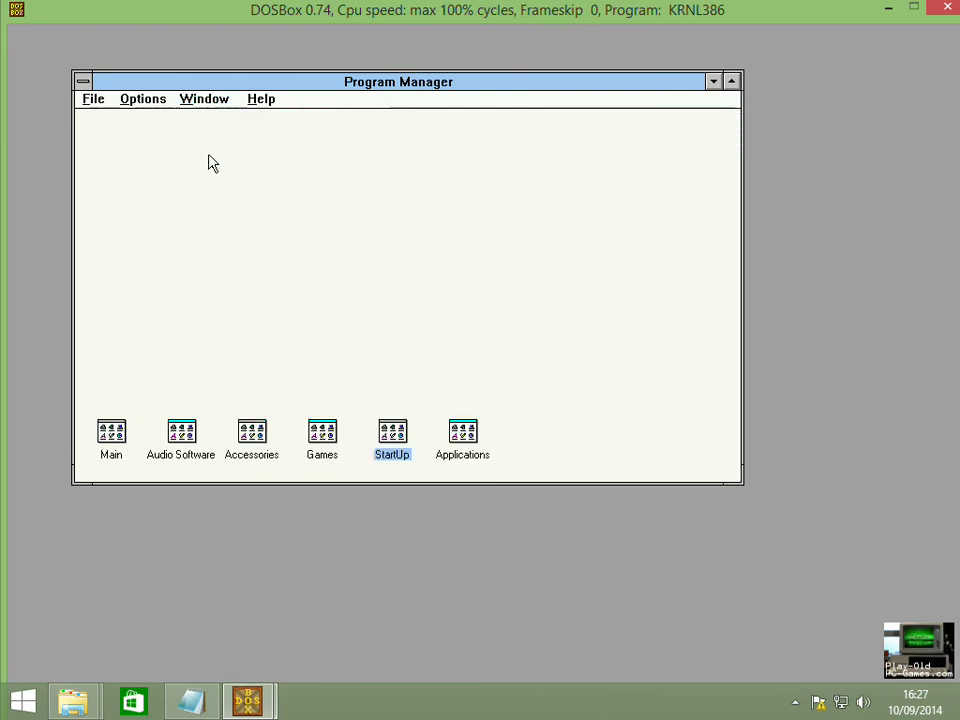
Open the Control Panel from the Main group and display its installed drivers, dismissing the driver error.
double_click(112, 441)
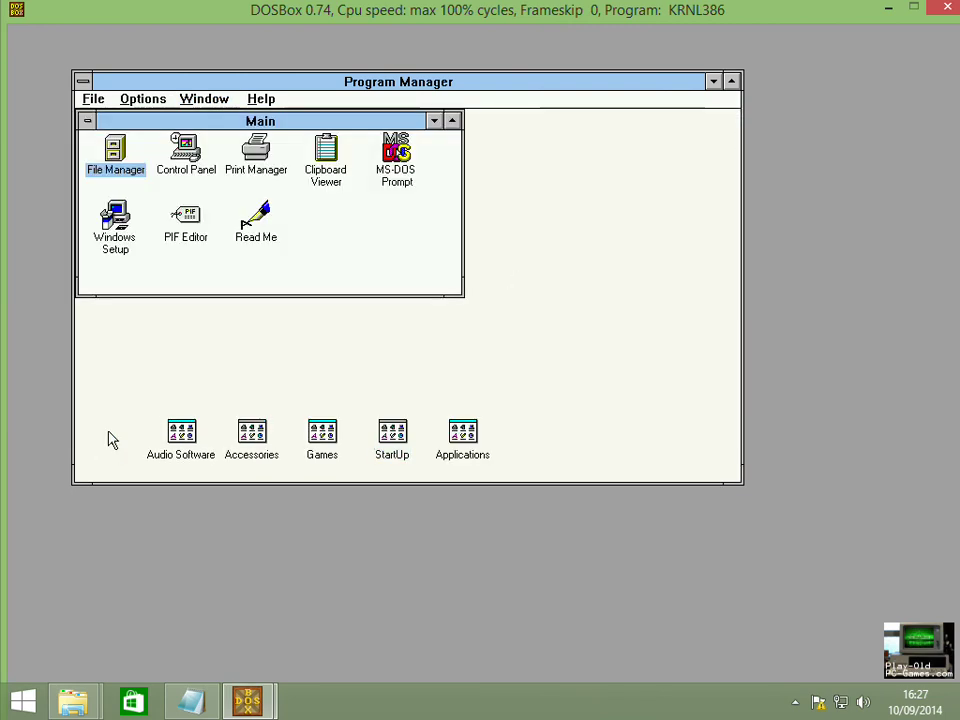
double_click(193, 158)
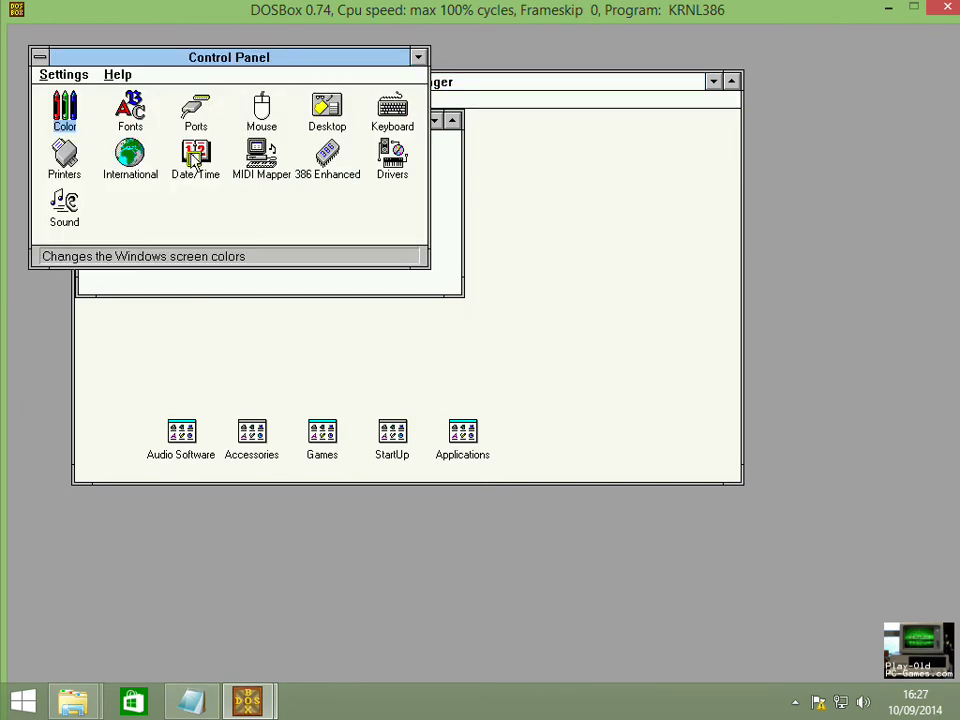
double_click(393, 168)
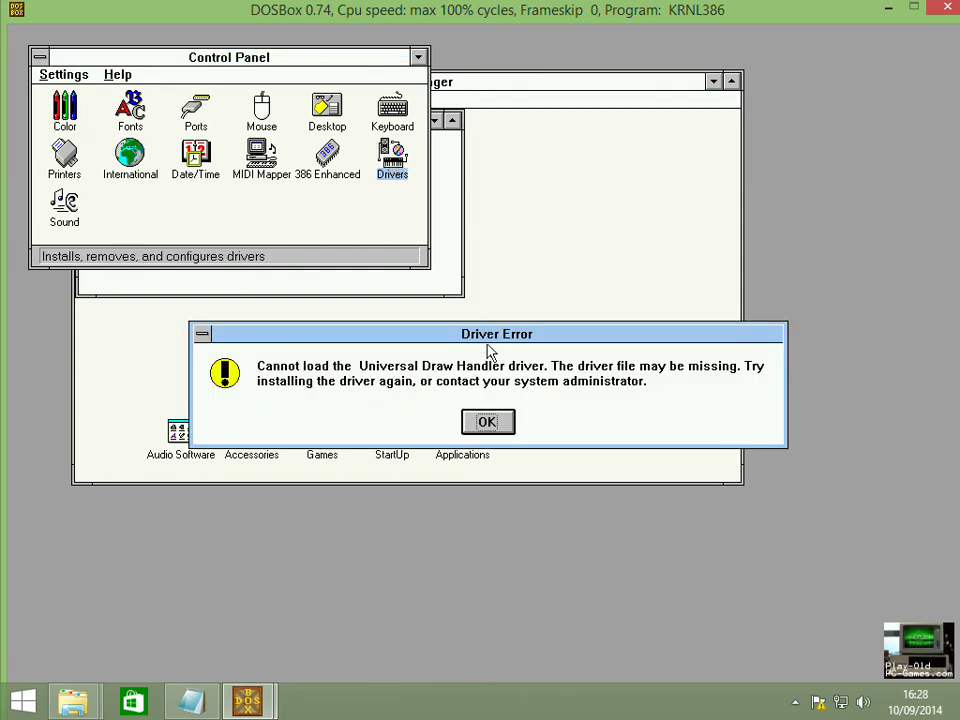
left_click(487, 423)
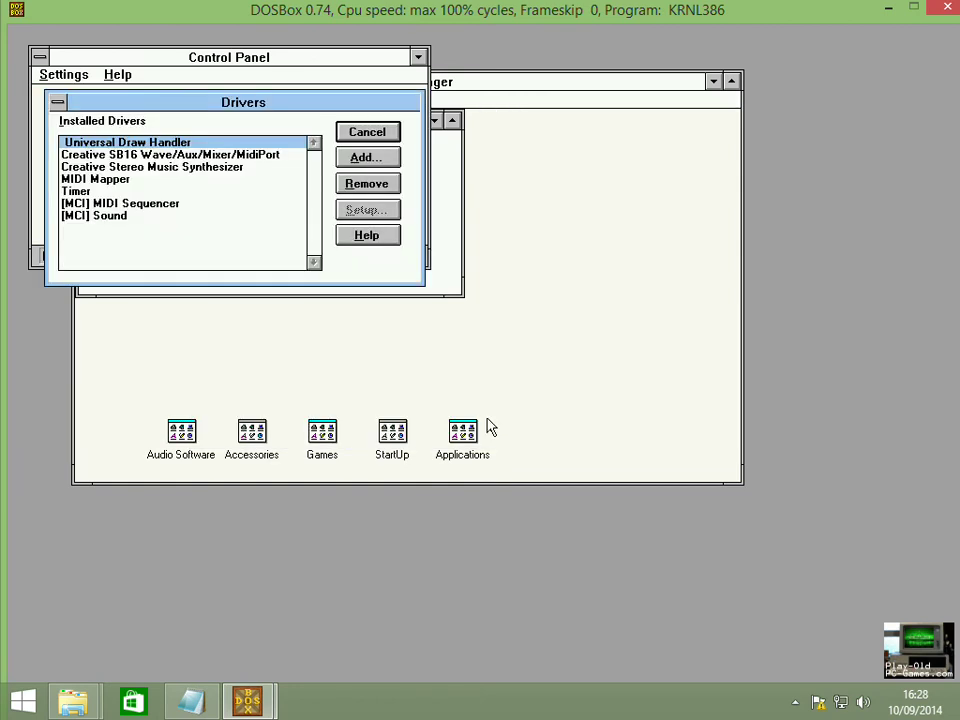
Add the unlisted Driver for Joystick from c:\drivers\ibmjoy\, set up for one or two 2-Dimensional joysticks, and close the drivers list.
left_click(362, 158)
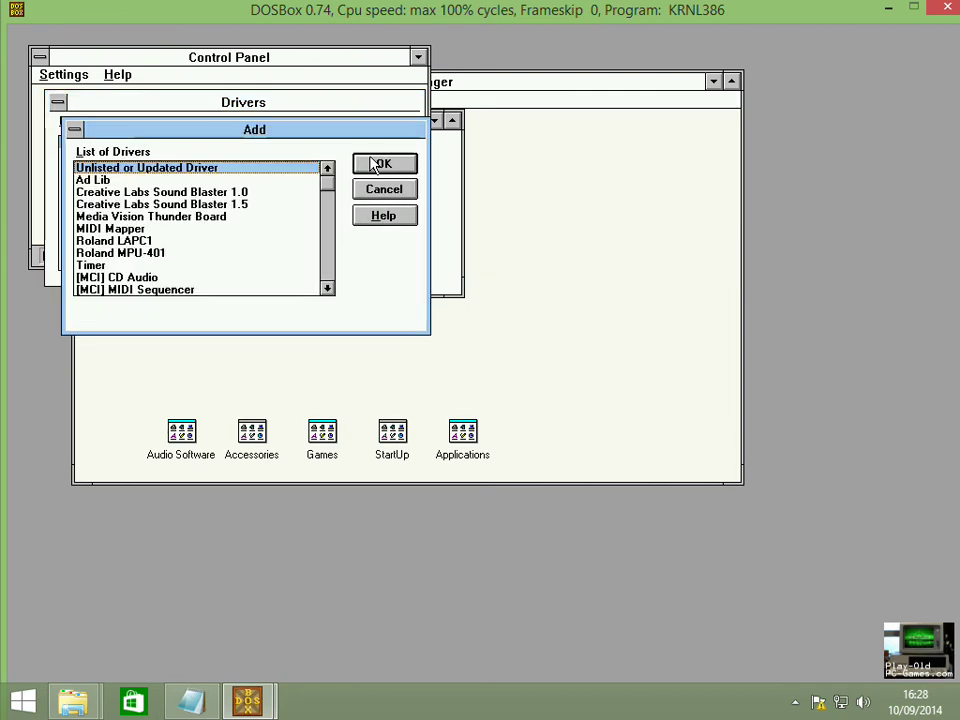
left_click_drag(334, 189, 336, 137)
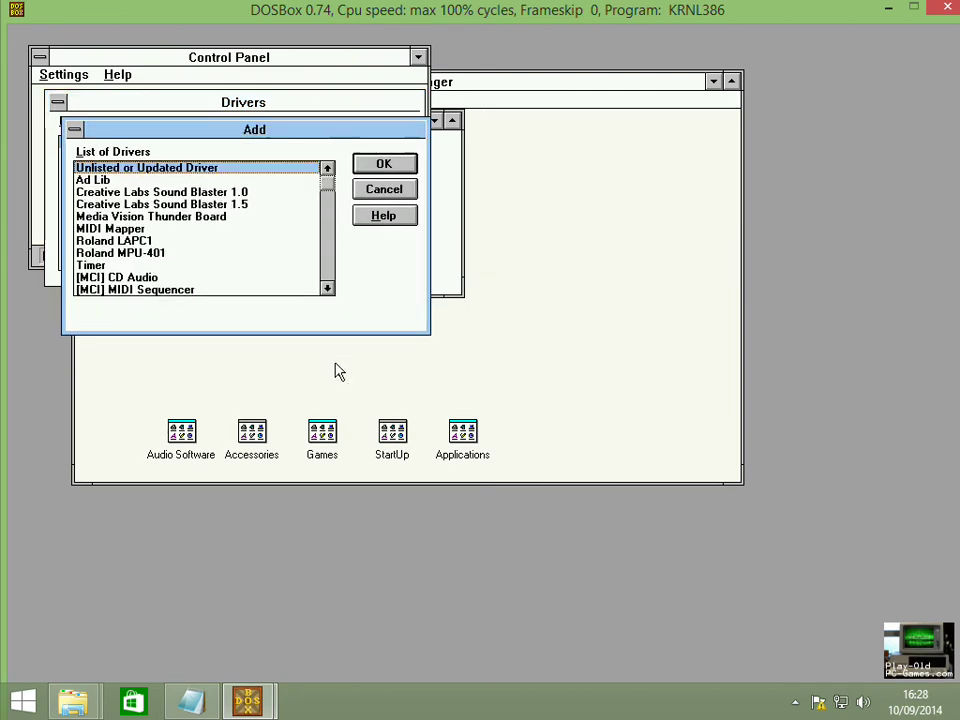
left_click_drag(328, 186, 208, 178)
left_click(405, 172)
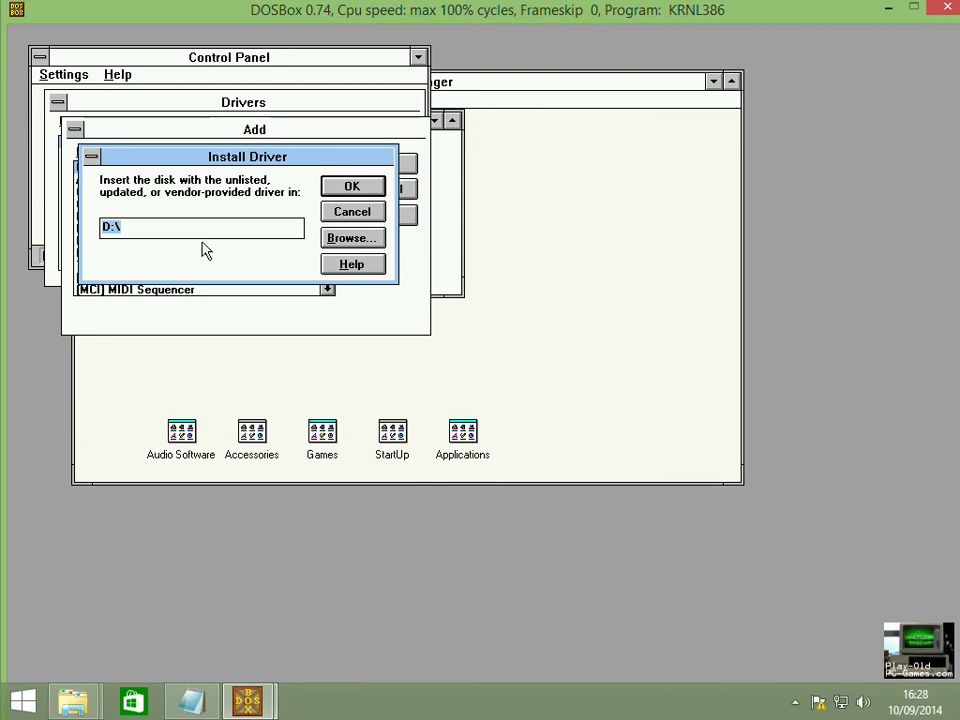
type("c:\\drivers\\ibm")
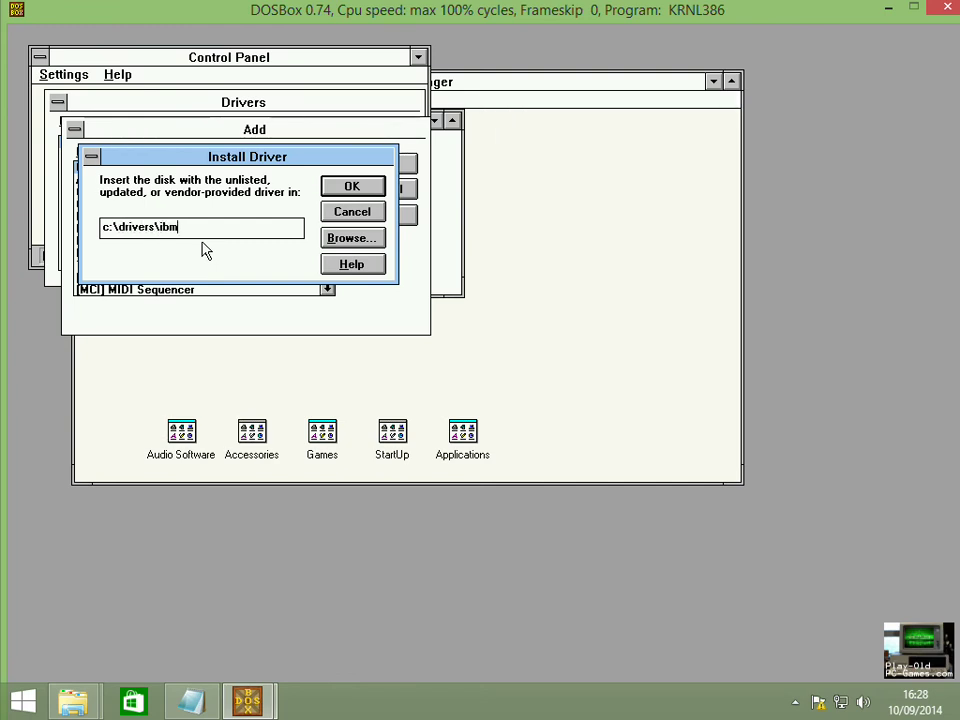
type("joy\\")
left_click(350, 190)
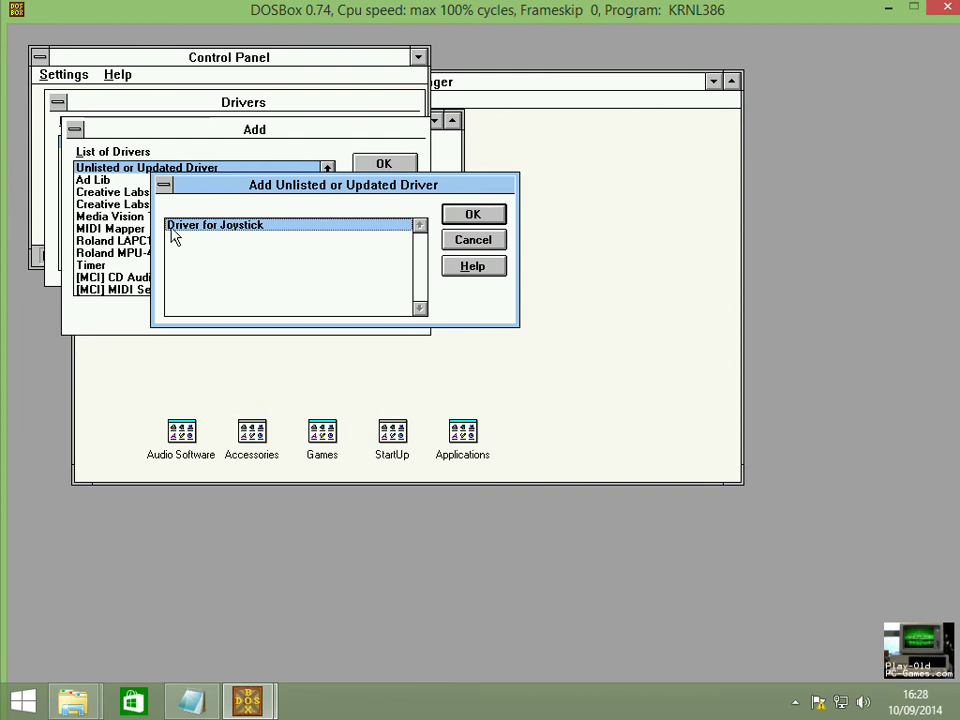
left_click(474, 216)
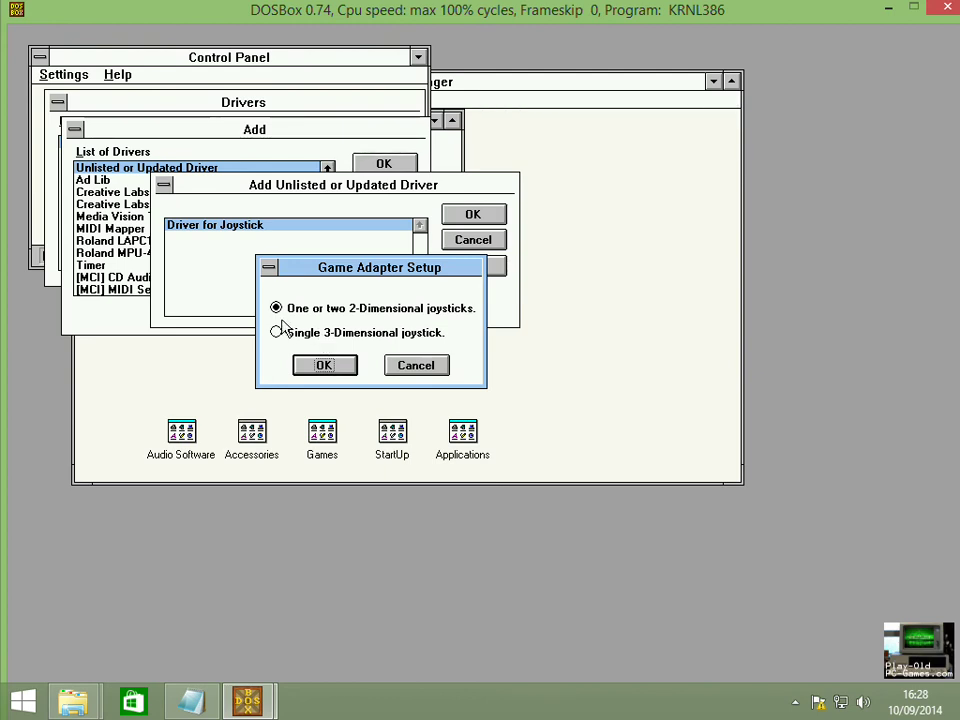
left_click(310, 367)
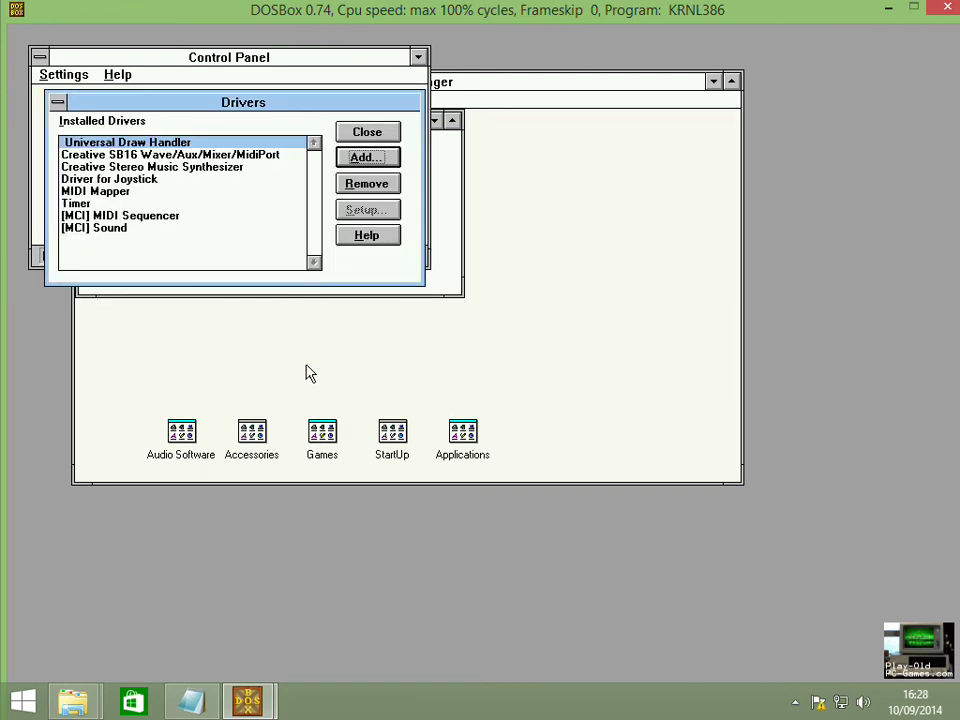
left_click(367, 136)
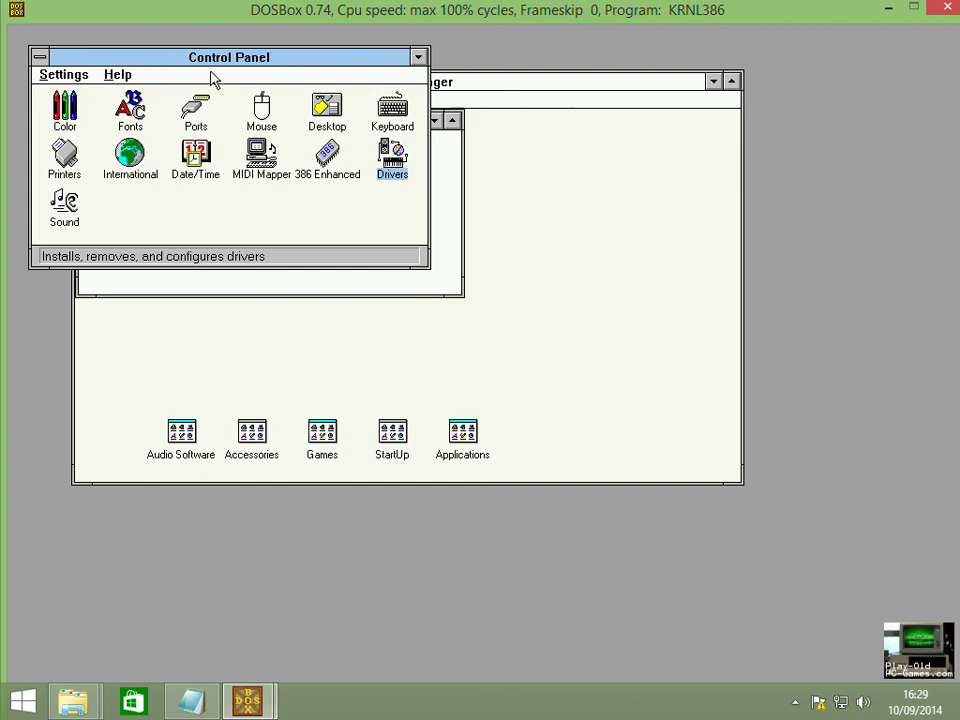
Exit Windows to DOS and start it again with the win command.
left_click_drag(205, 58, 558, 230)
left_click(86, 98)
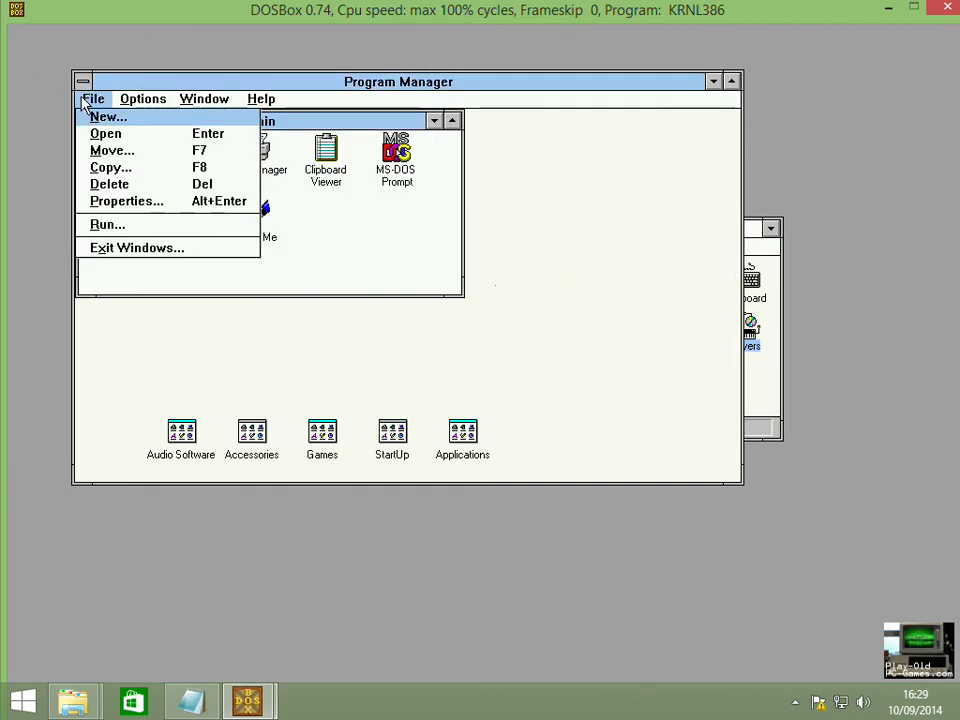
left_click(142, 251)
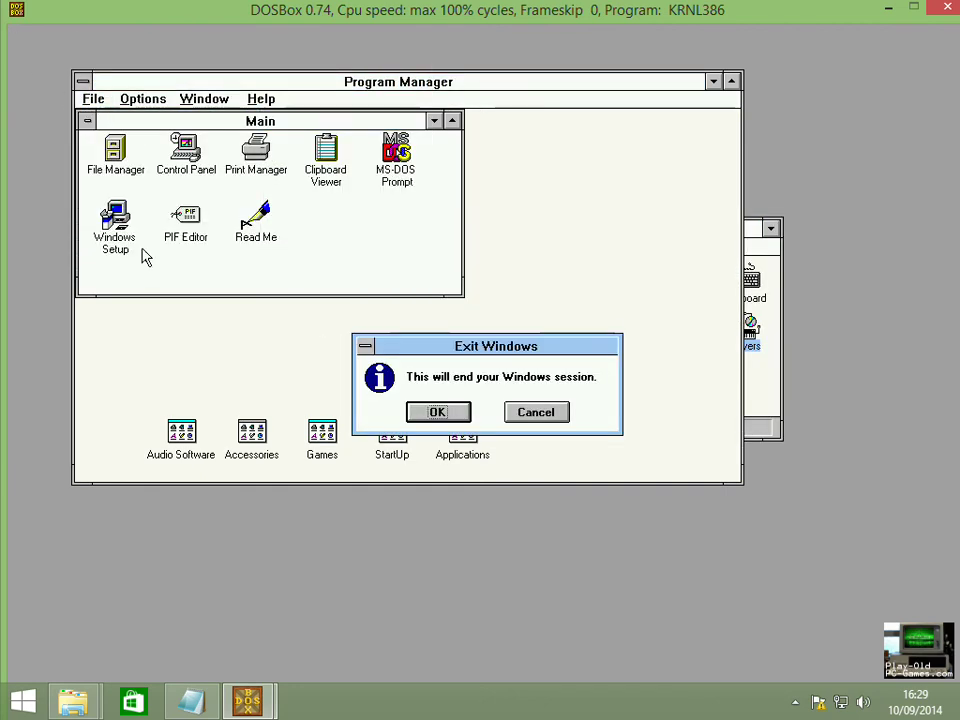
left_click(440, 414)
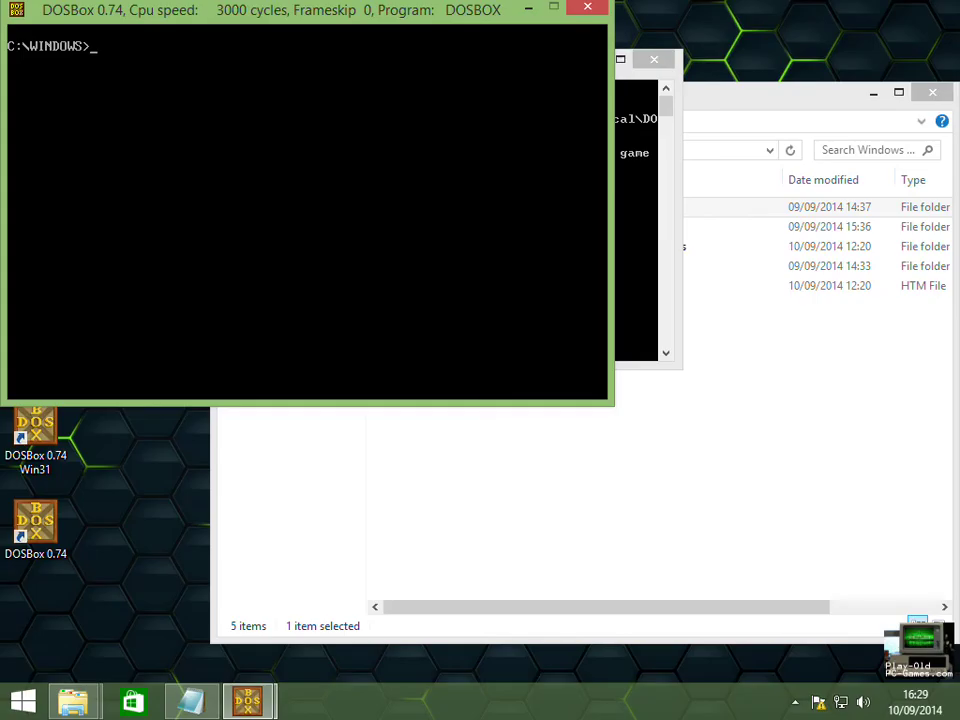
type("win")
key("Return")
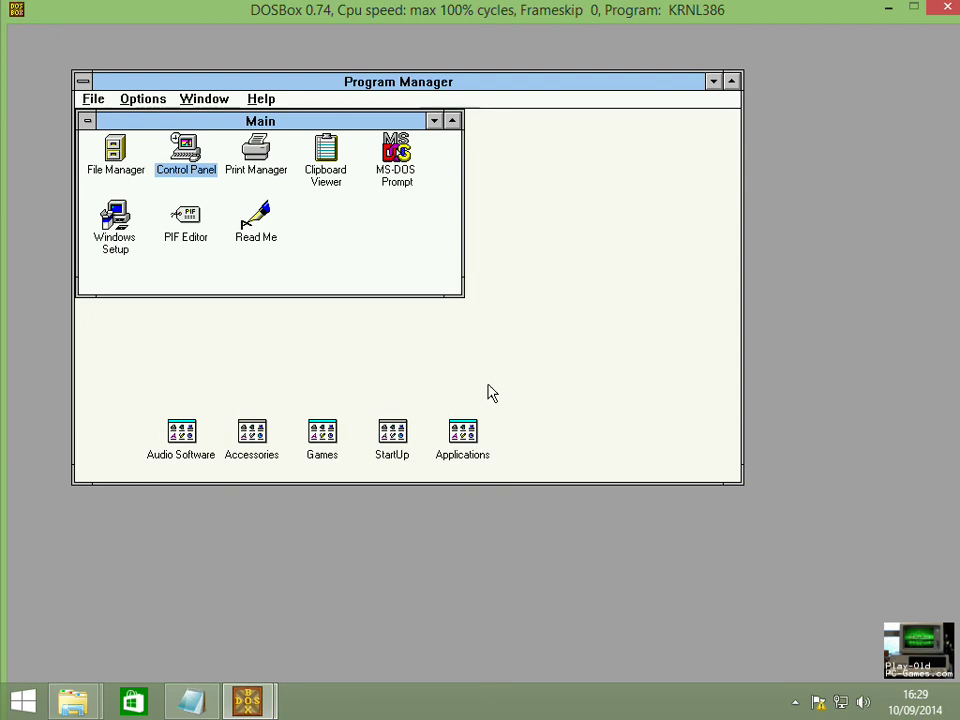
Open the C:\DRIVERS\VFW11E folder in File Manager and run setup.exe to start the Video for Windows installation.
double_click(115, 150)
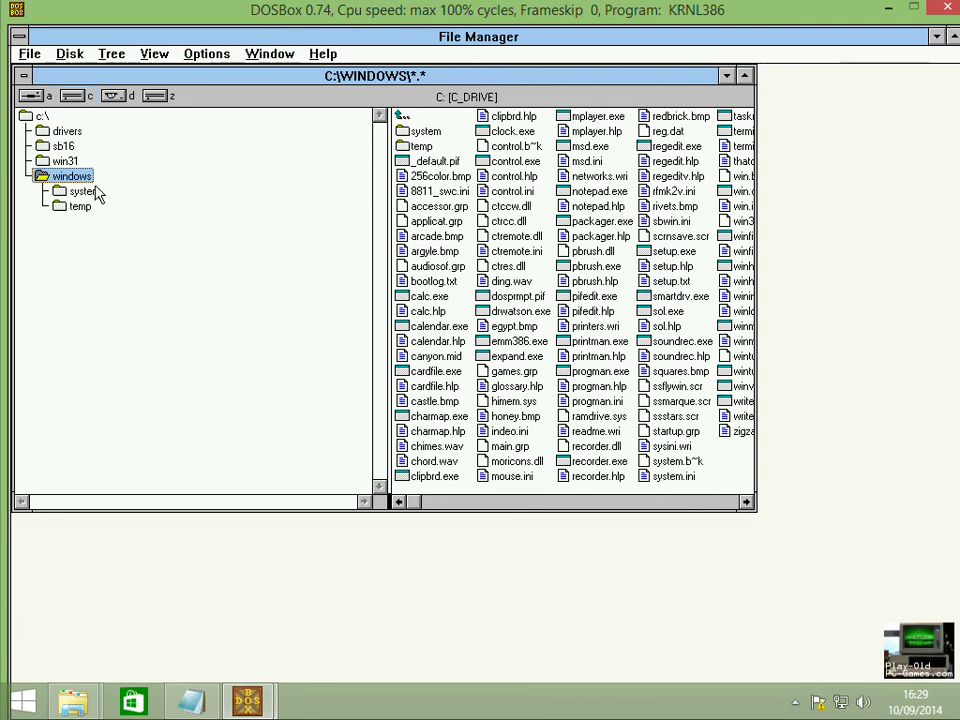
left_click(67, 132)
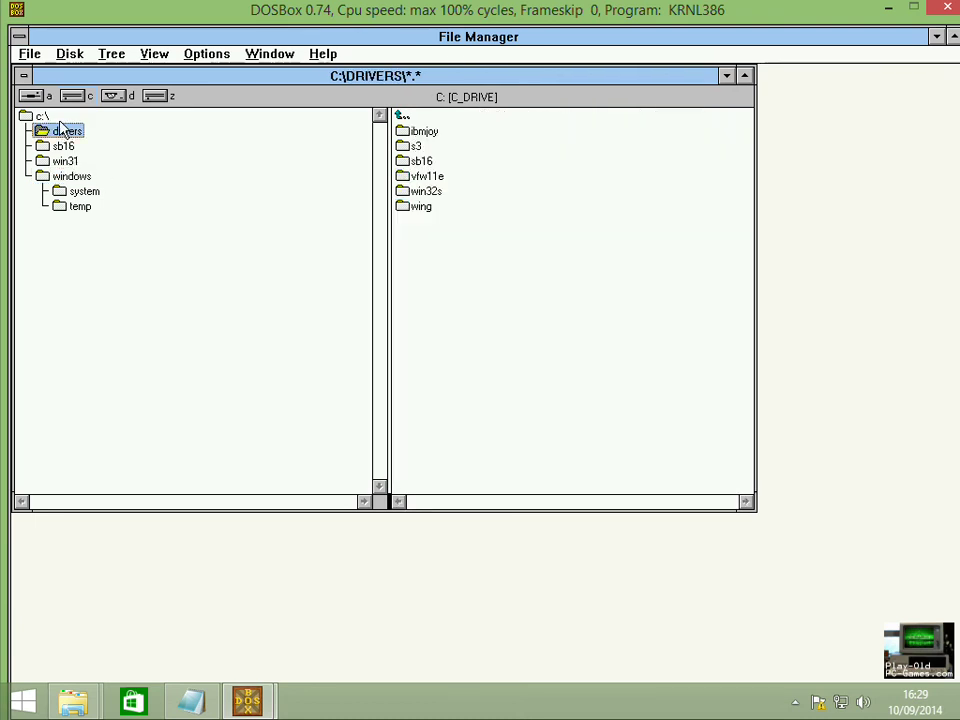
left_click(432, 138)
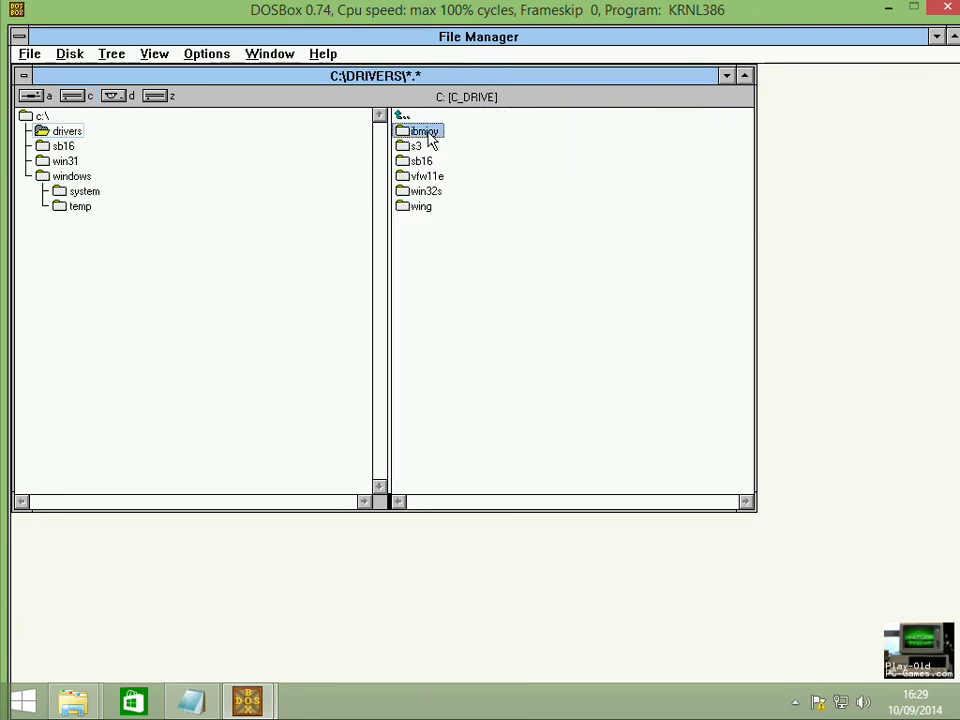
left_click(417, 147)
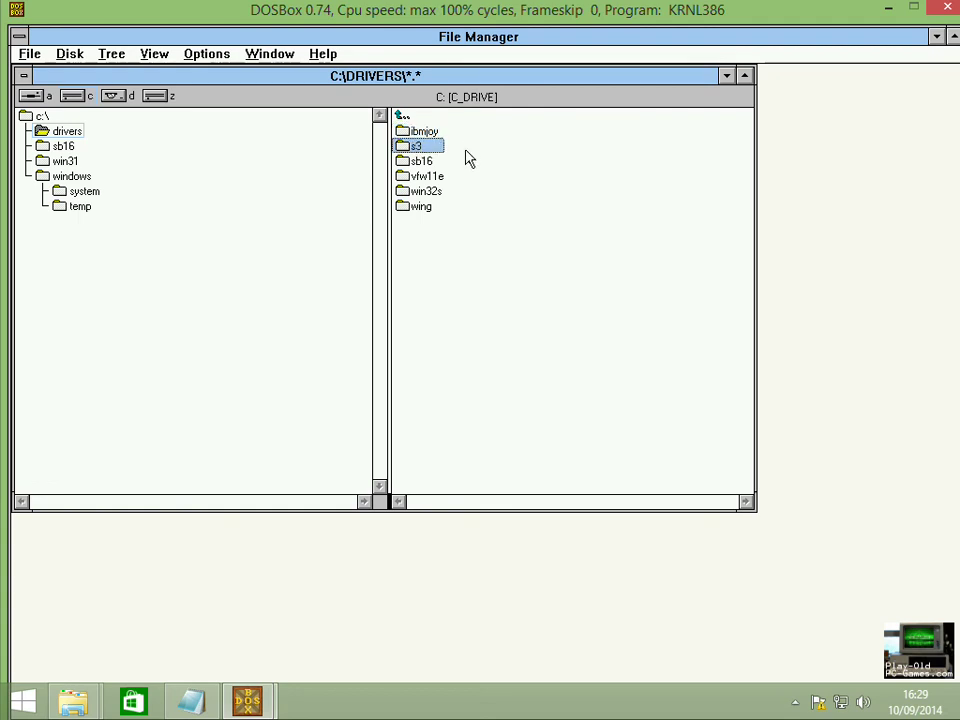
left_click(424, 162)
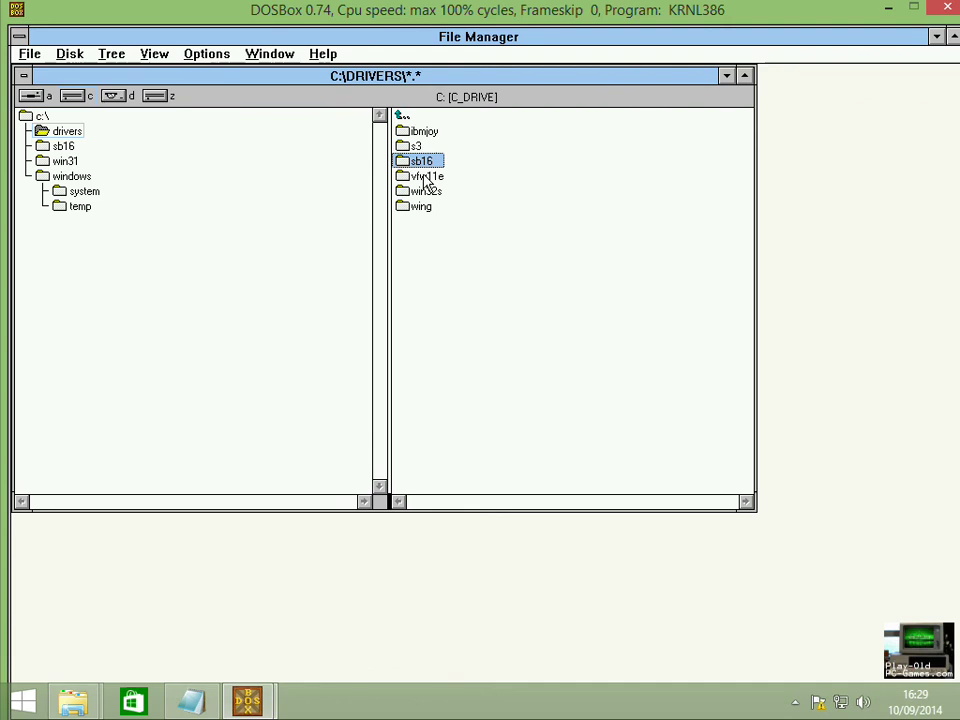
double_click(428, 178)
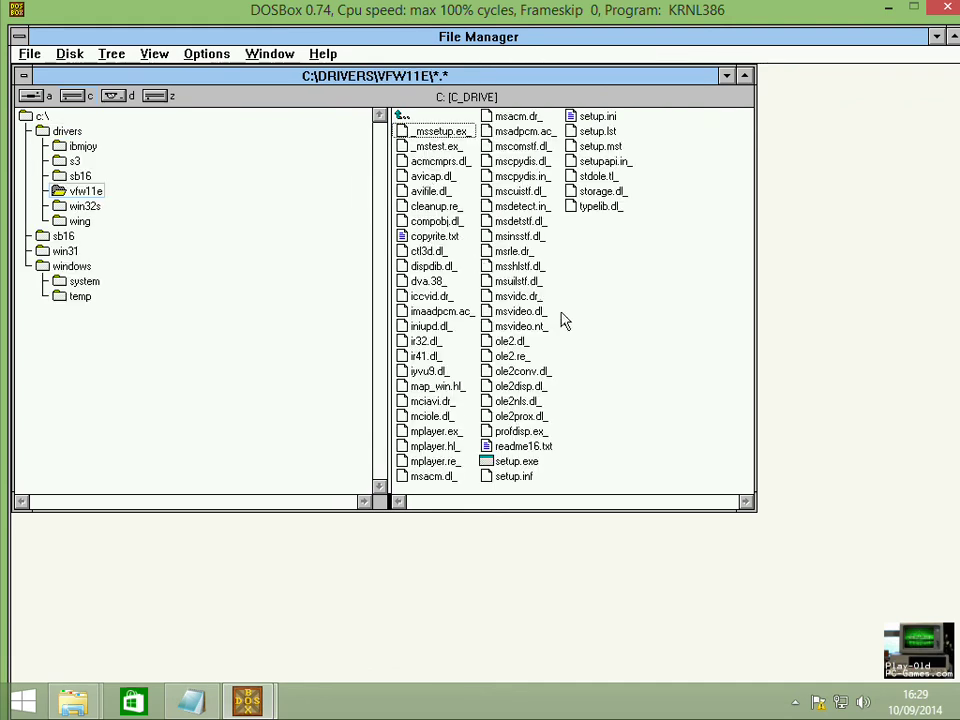
left_click(532, 463)
double_click(533, 464)
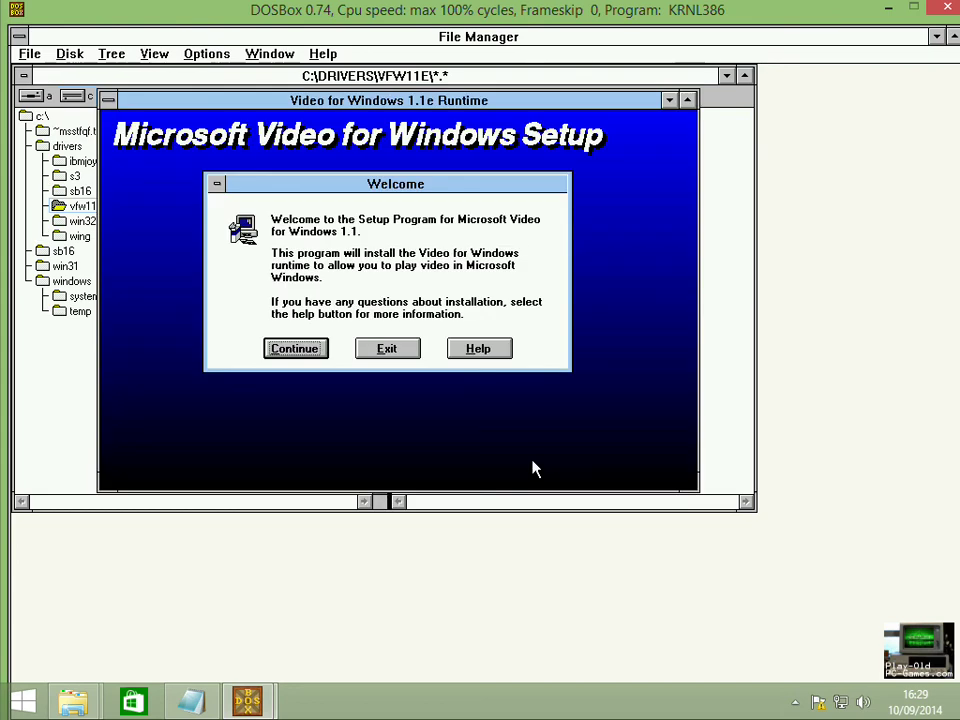
Complete the Video for Windows 1.1e runtime installation and restart Windows.
left_click(297, 352)
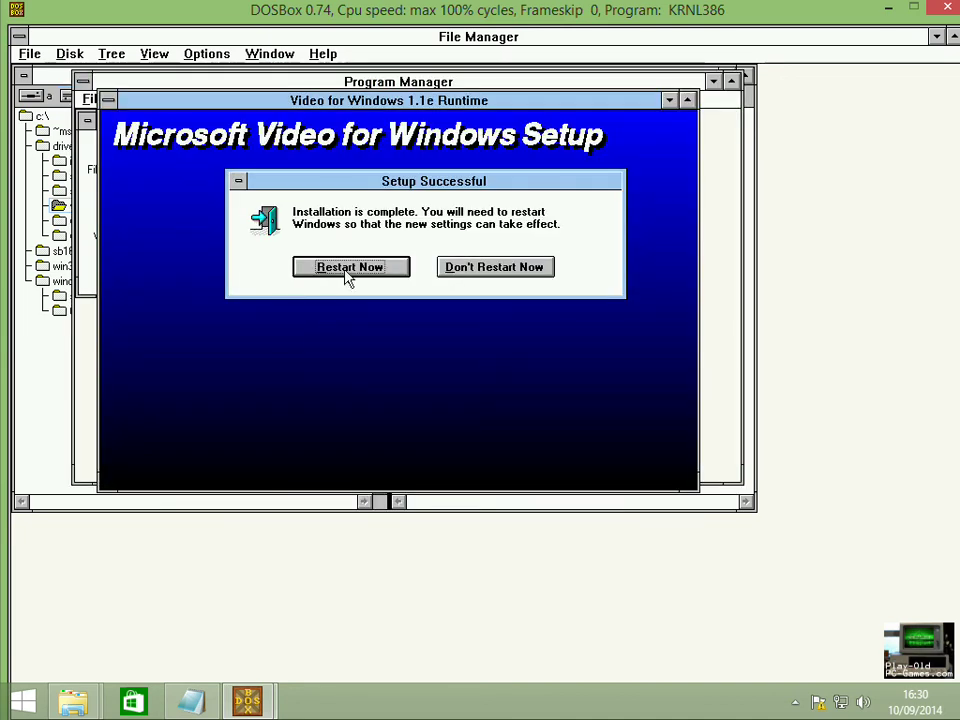
left_click(346, 276)
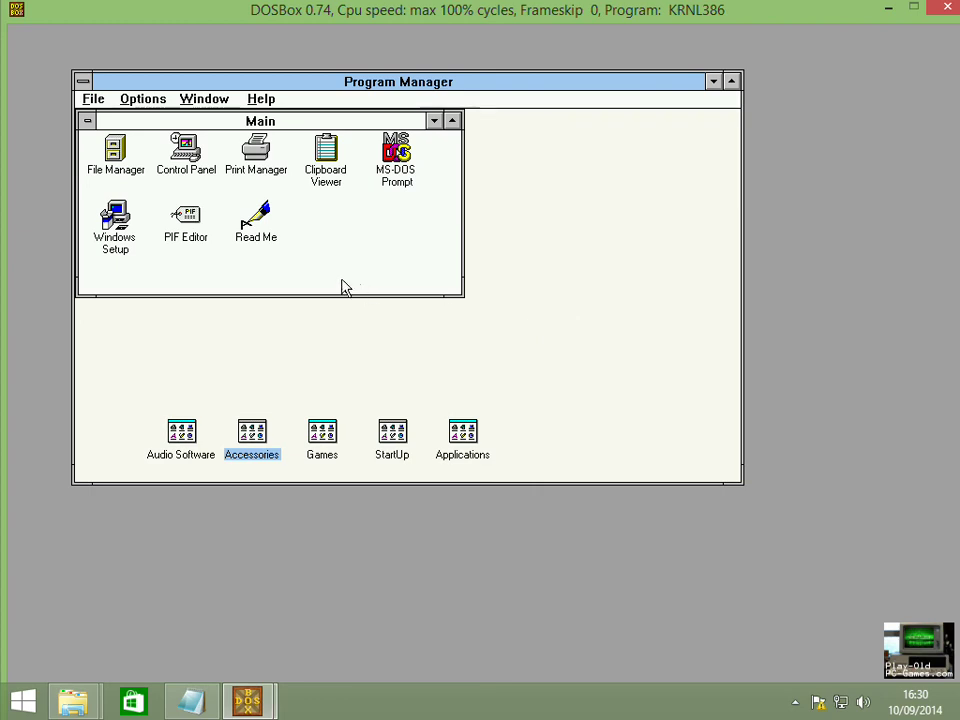
Run setup.exe from C:\DRIVERS\WIN32S in File Manager and install Win32s into C:\WINDOWS\SYSTEM\, dismissing the SHARE.EXE notice.
double_click(112, 160)
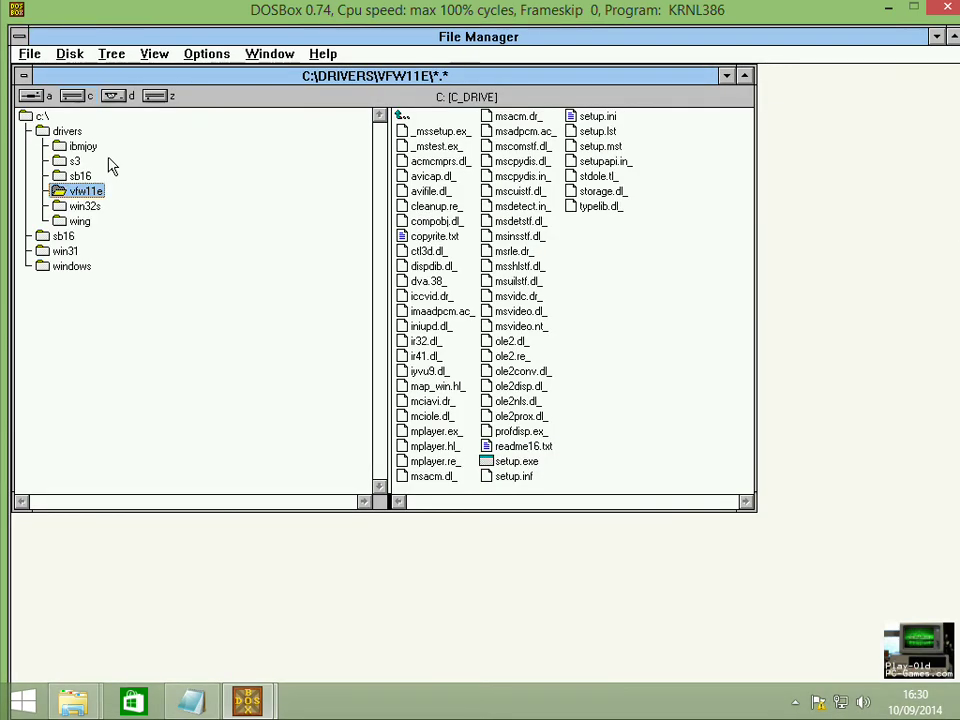
left_click(82, 210)
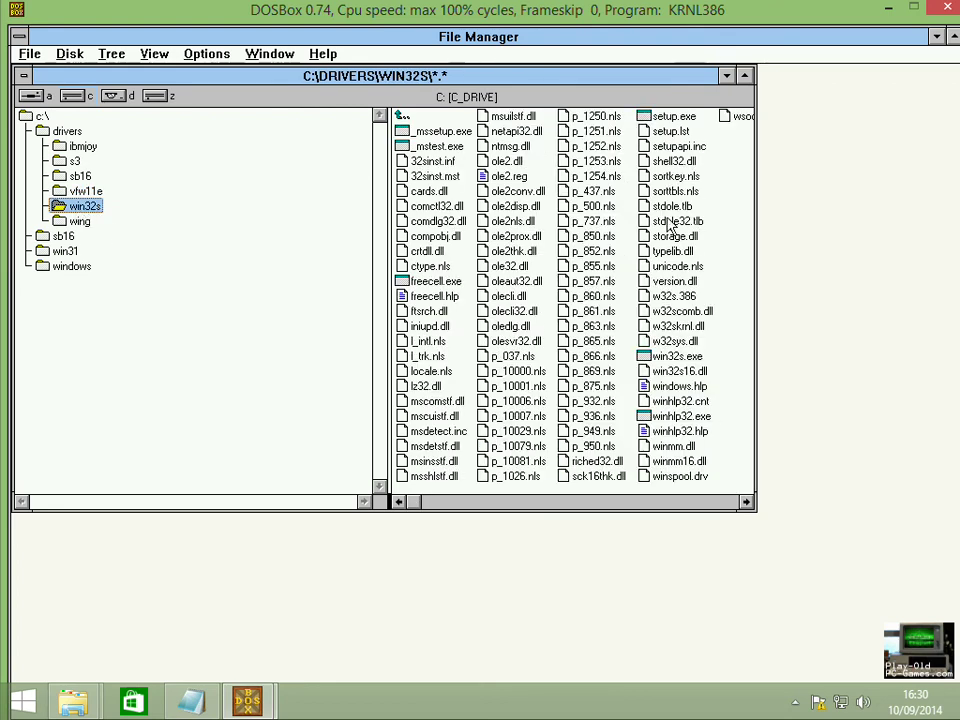
double_click(672, 118)
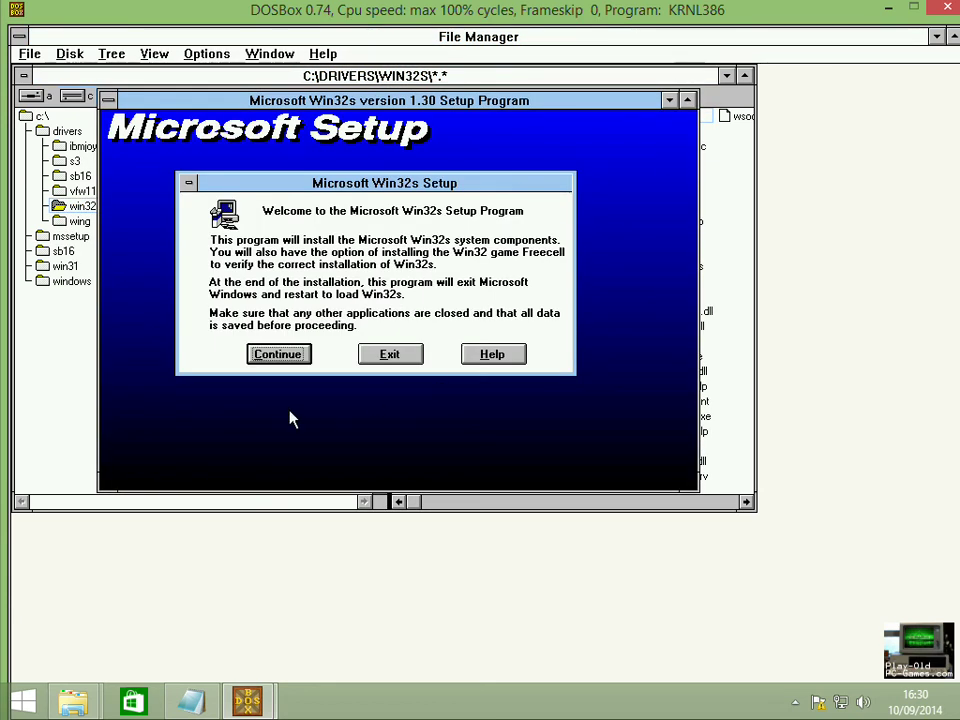
left_click(277, 356)
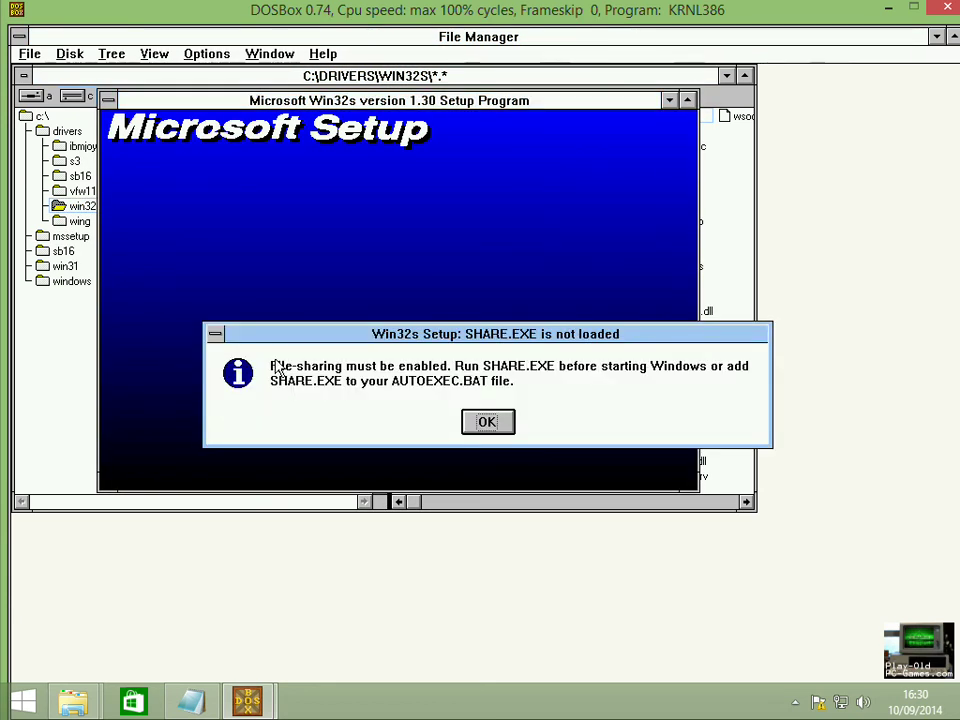
left_click(488, 422)
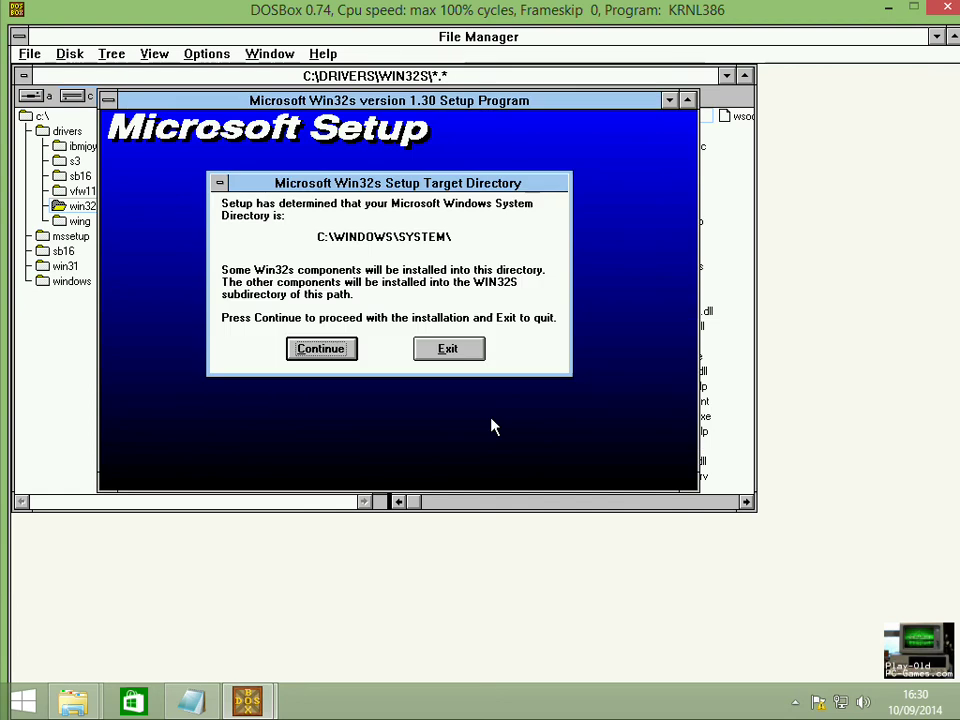
left_click(336, 356)
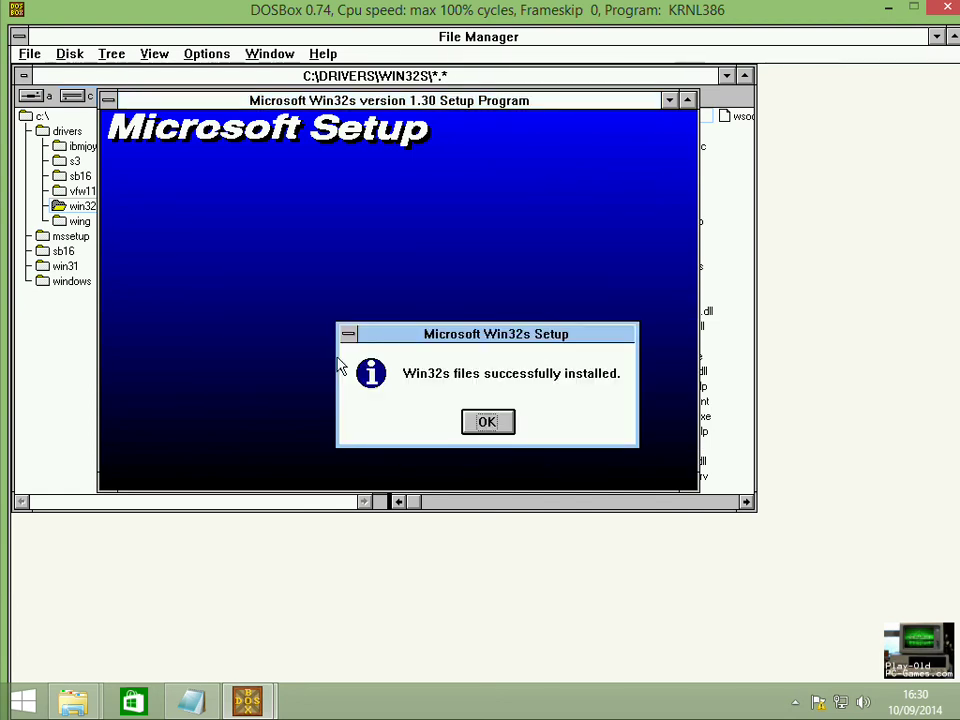
left_click(478, 421)
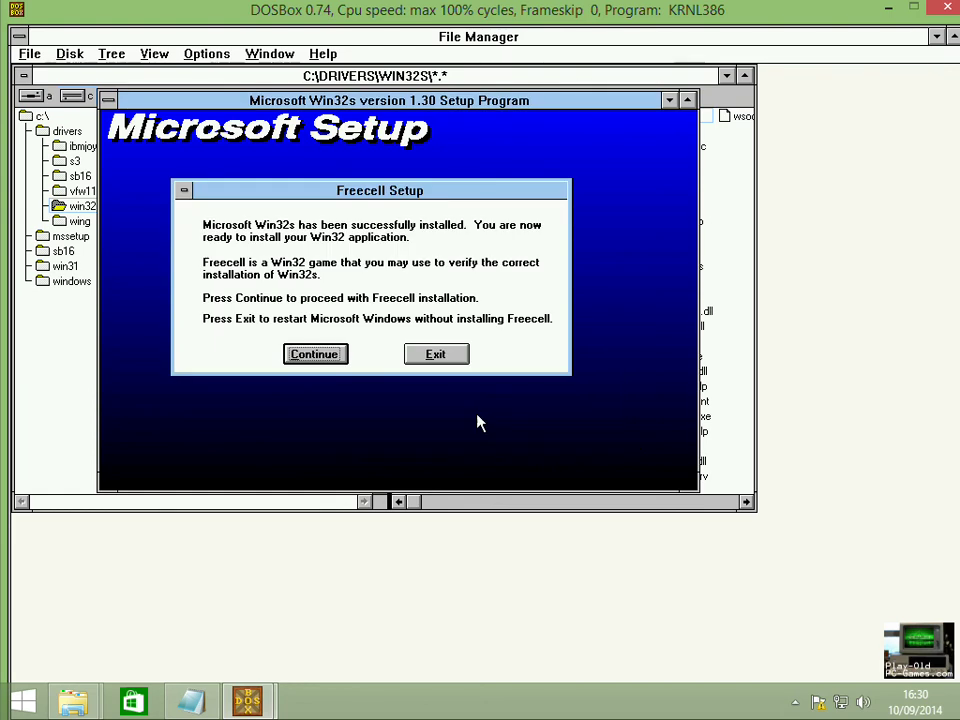
Install the Freecell game offered by the Win32s setup and finish by restarting Windows.
left_click(322, 356)
left_click(292, 334)
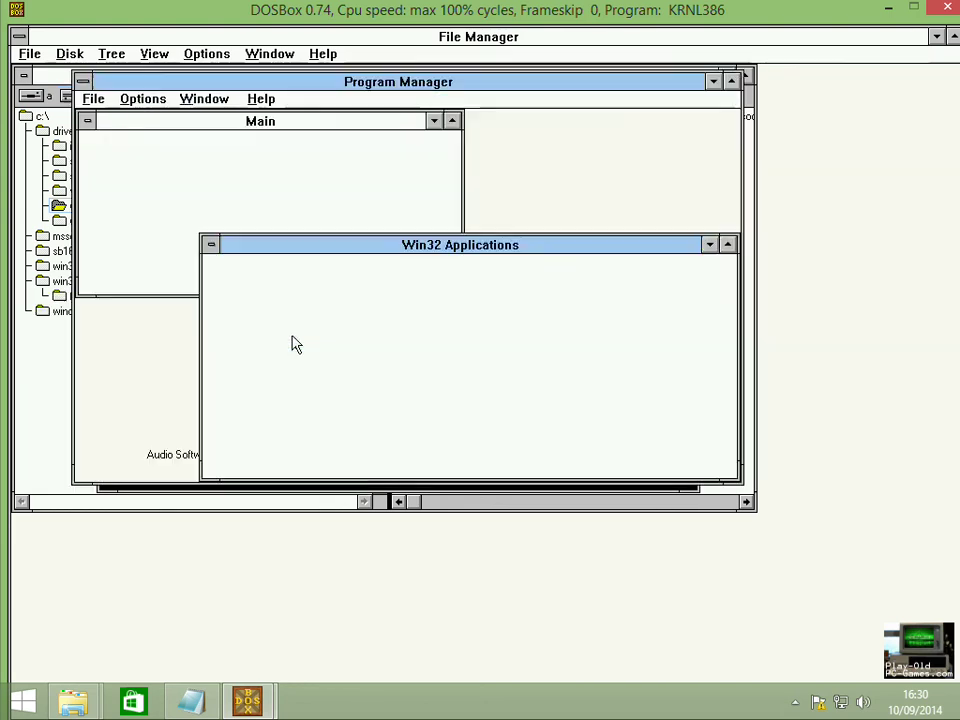
left_click(488, 419)
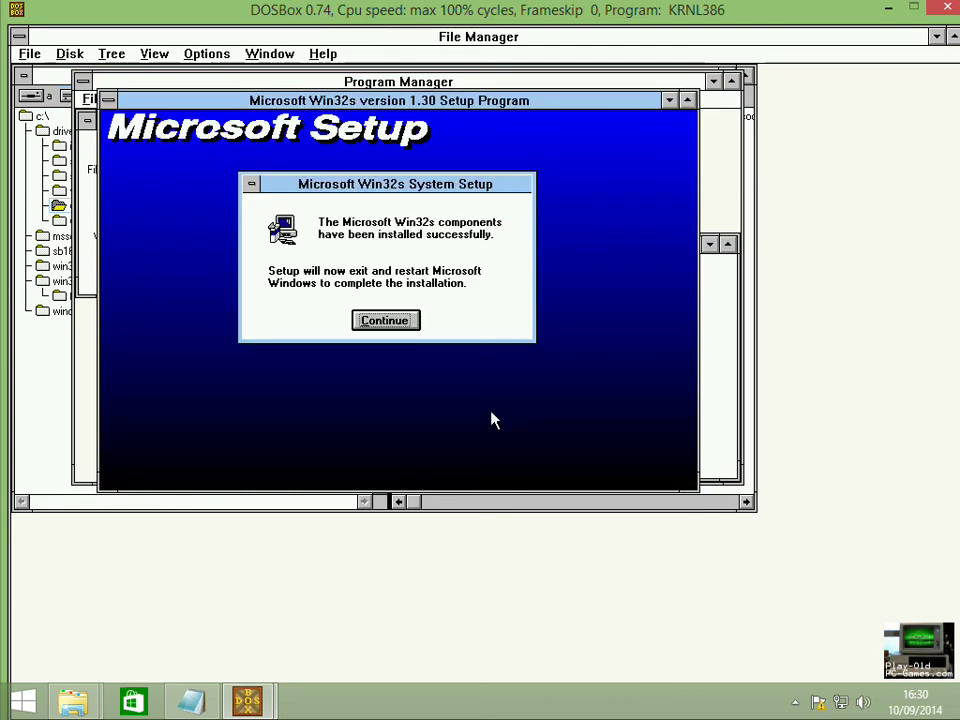
left_click(380, 322)
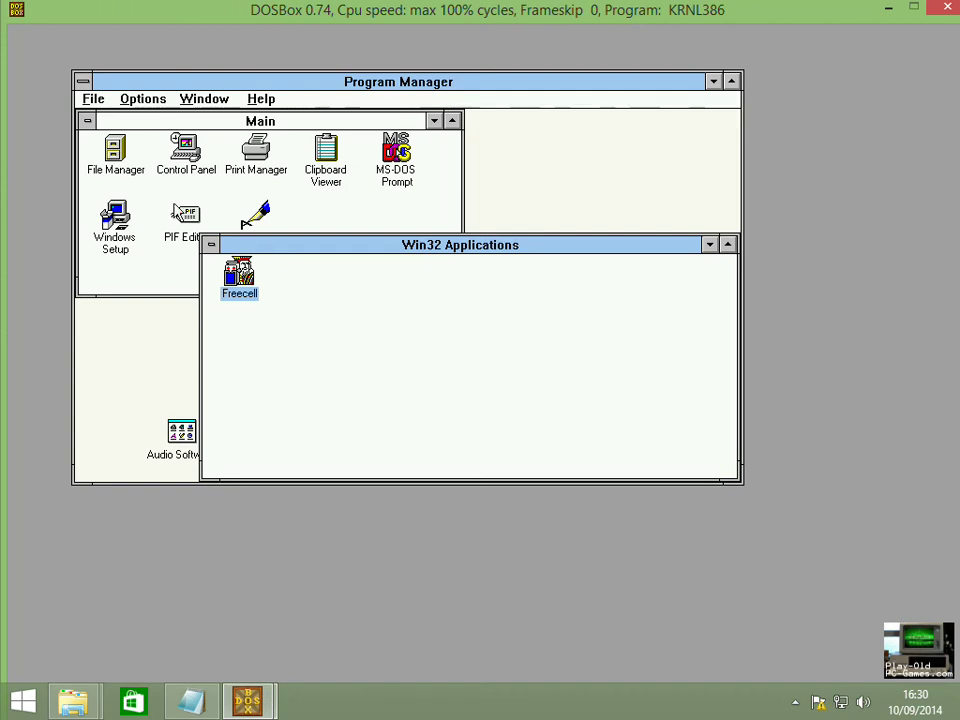
Run wsetup.exe from C:\DRIVERS\WING in File Manager and complete the Microsoft WinG installation.
double_click(125, 168)
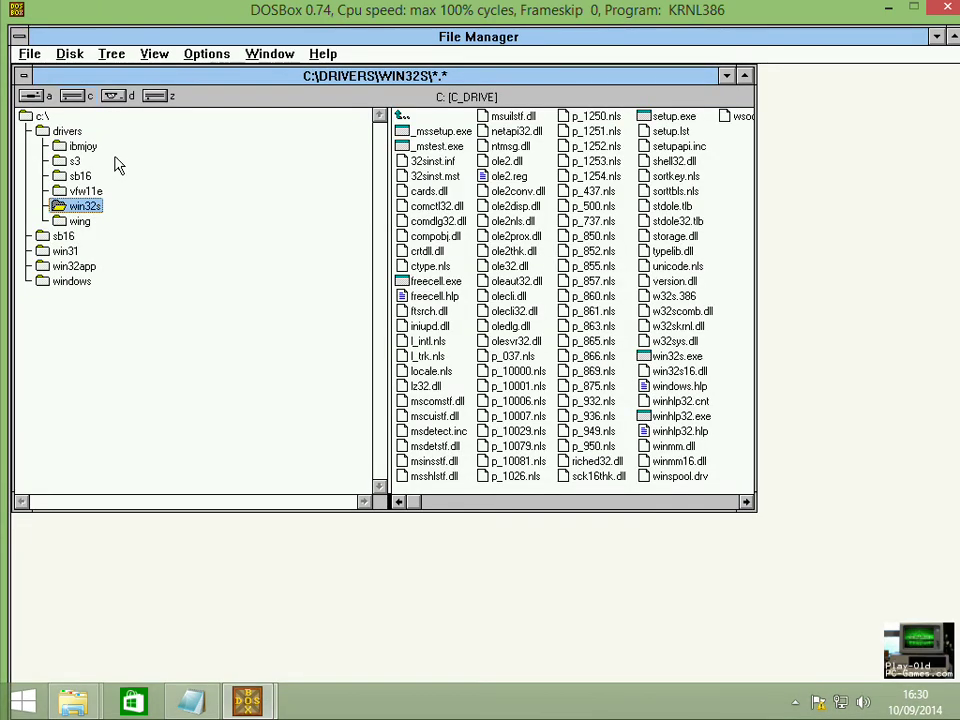
left_click(77, 222)
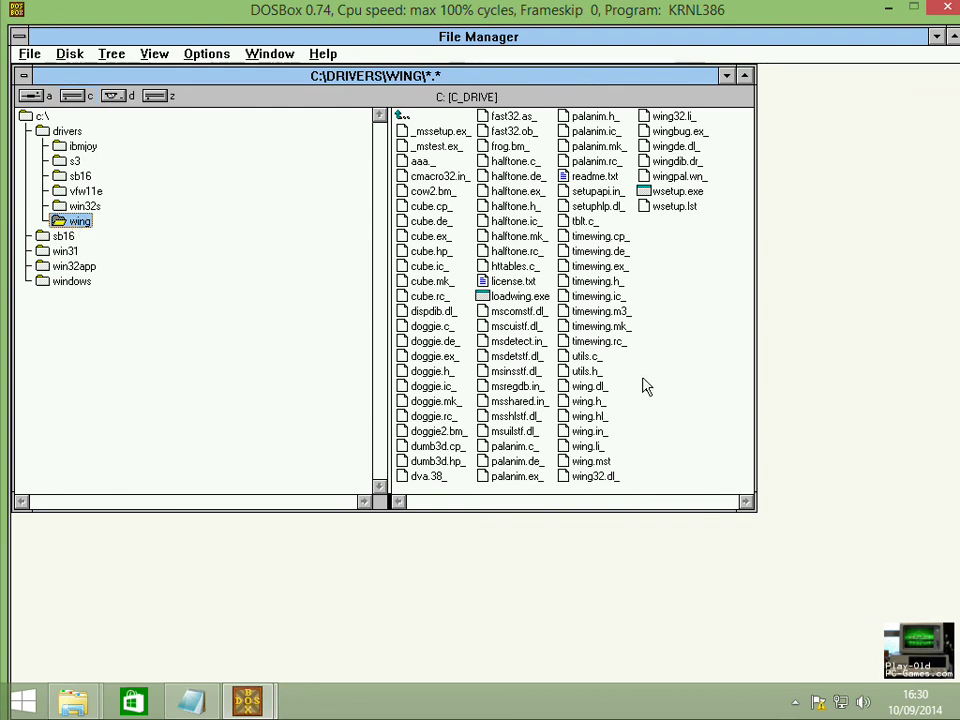
left_click(661, 194)
double_click(661, 194)
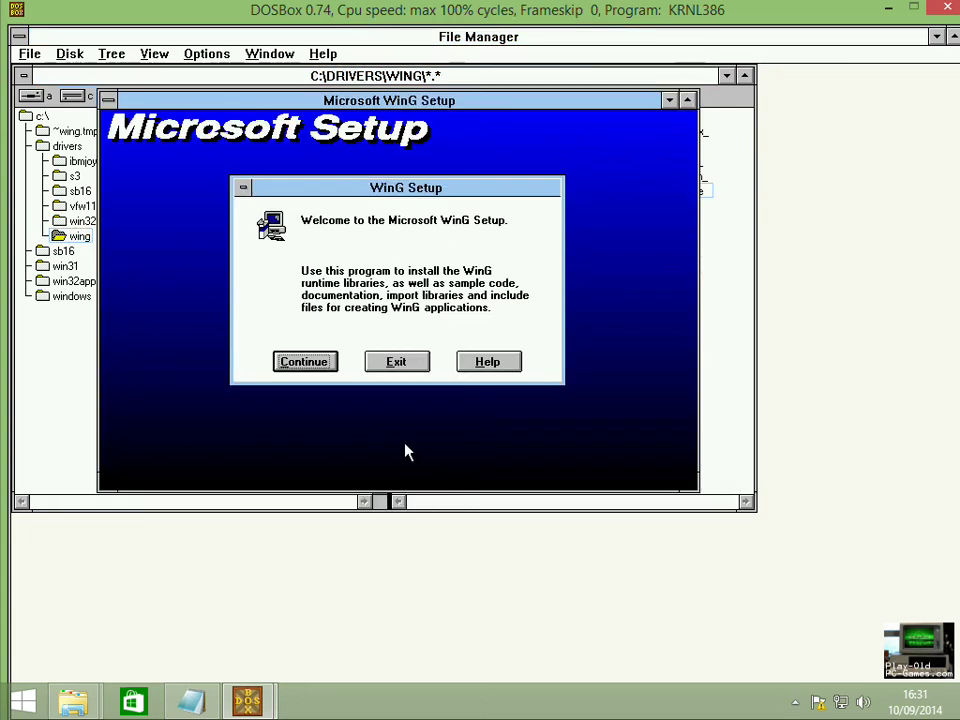
left_click(304, 369)
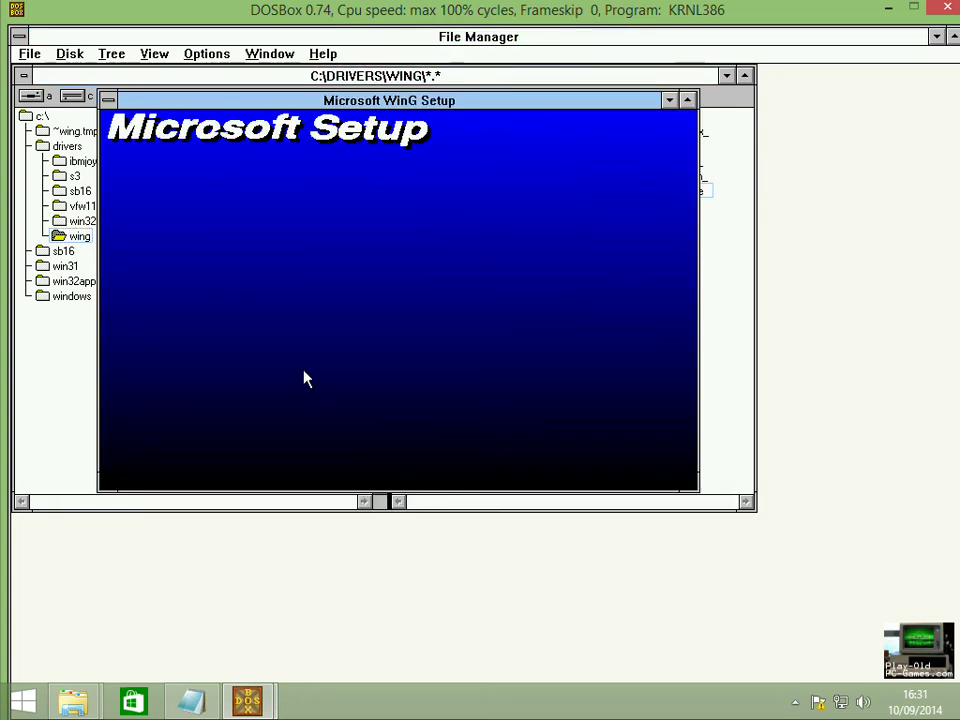
left_click(389, 320)
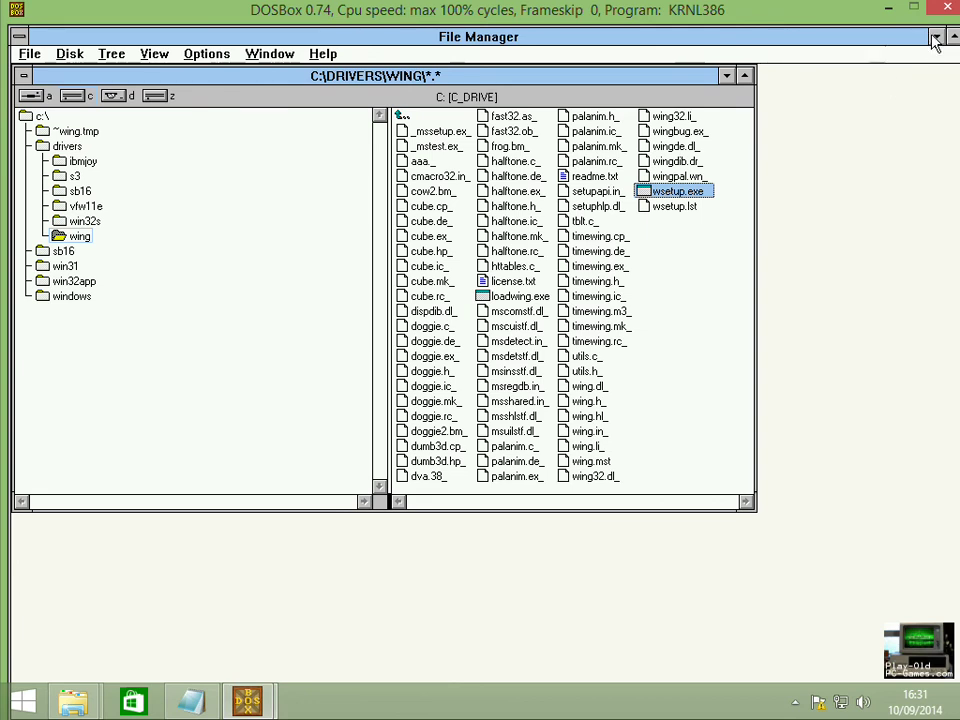
Minimize the C:\DRIVERS\WING directory window and shrink and reposition the File Manager window so it no longer fills the desktop.
left_click(726, 75)
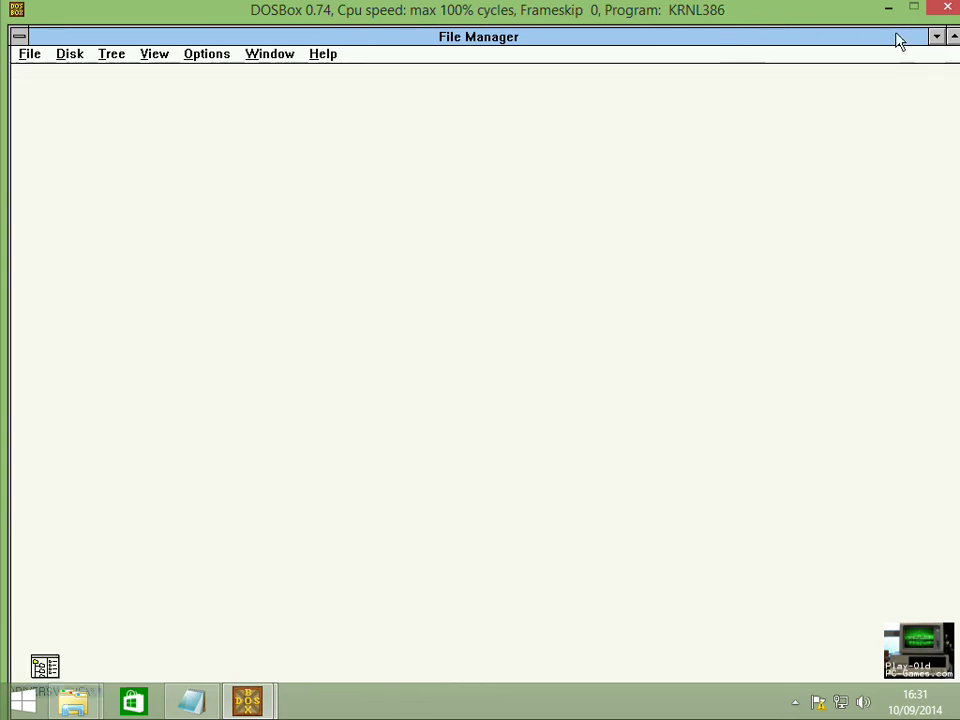
left_click(953, 36)
left_click(953, 36)
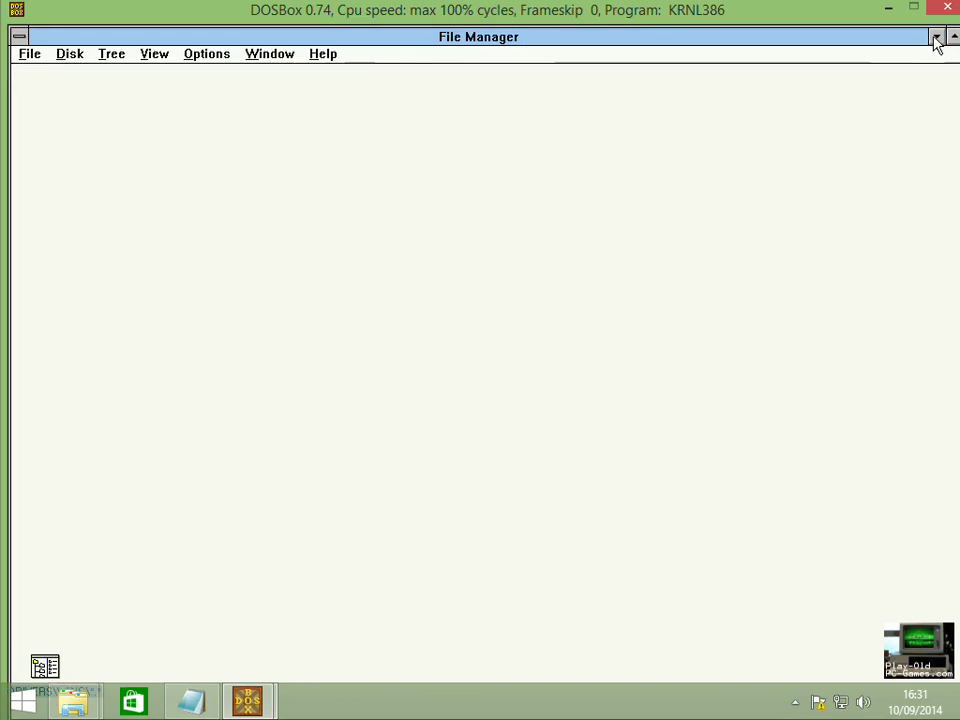
left_click_drag(841, 79, 390, 356)
left_click_drag(90, 366, 517, 103)
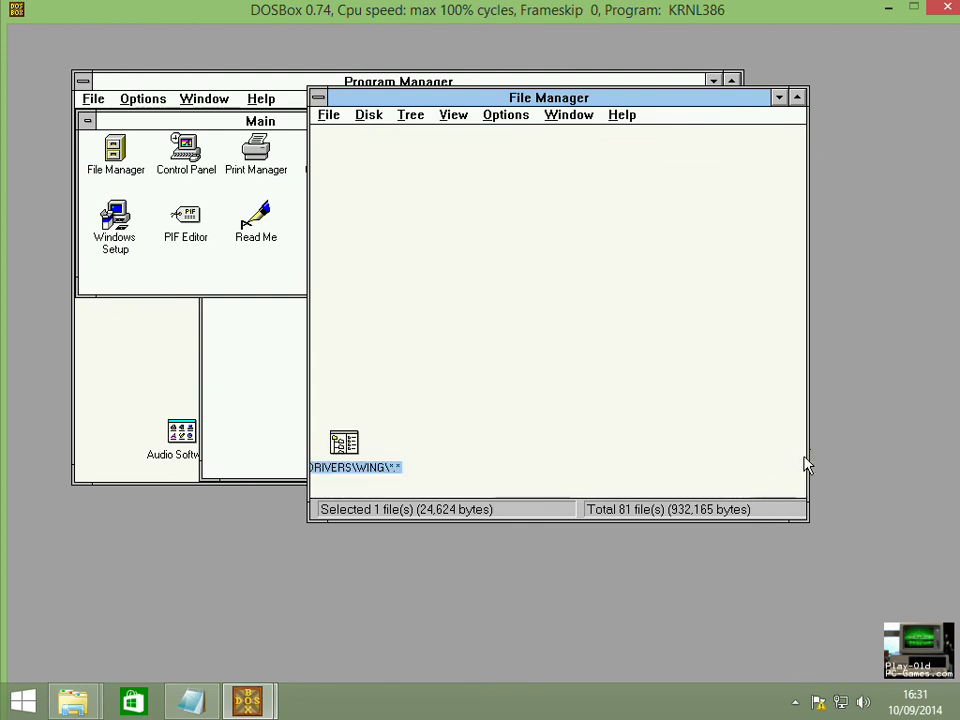
Bring Program Manager forward, move the Win32 Applications group off the group icons, and start Solitaire from the Games group.
left_click(245, 85)
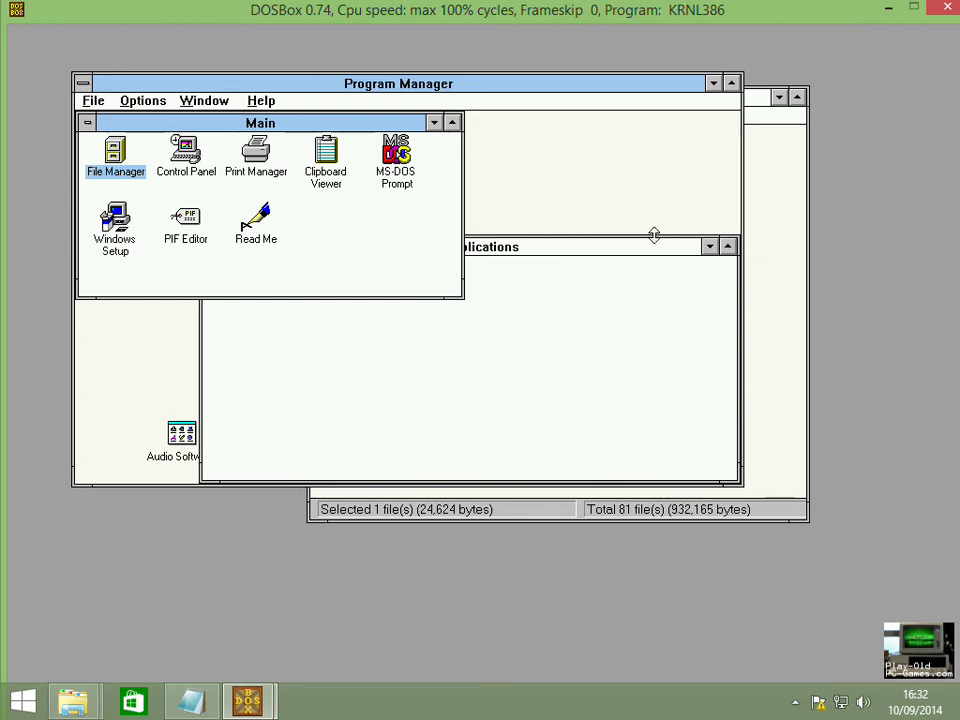
left_click_drag(652, 246, 632, 114)
double_click(322, 436)
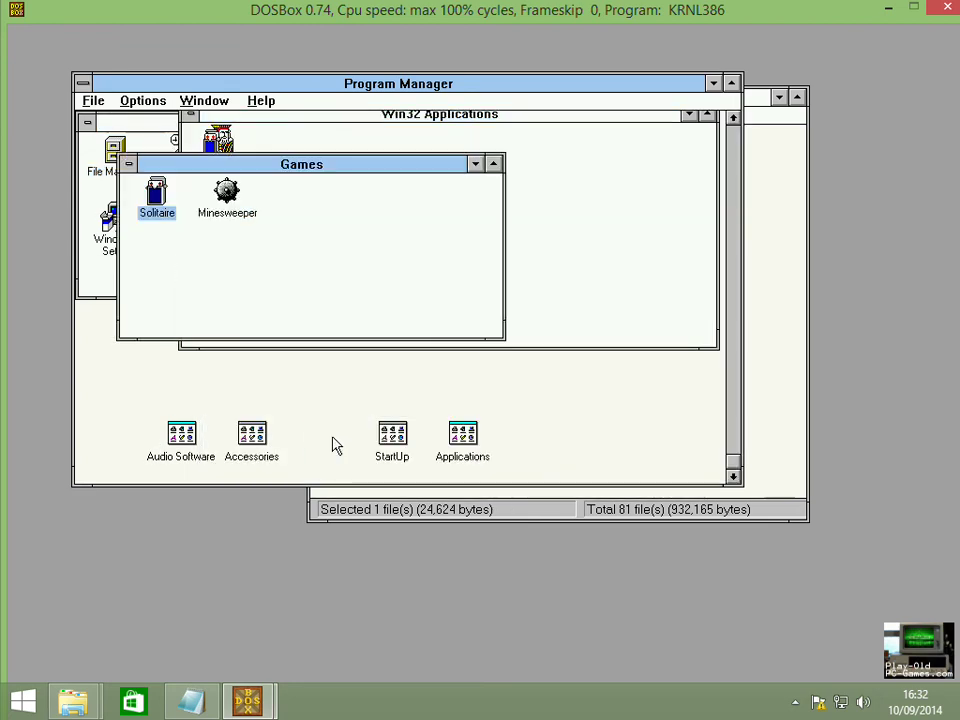
double_click(157, 197)
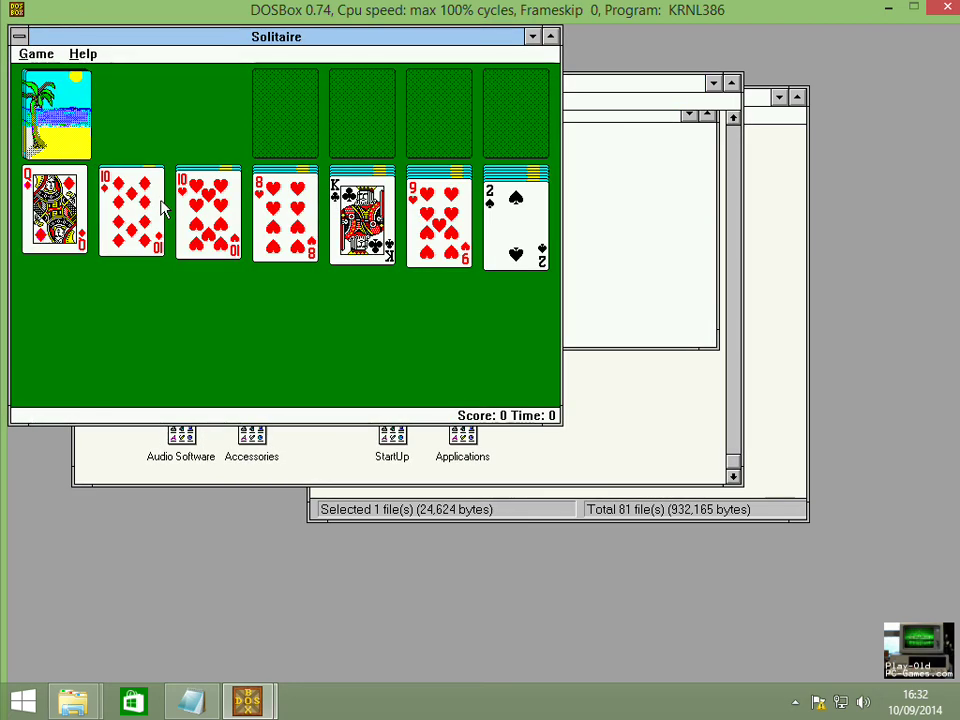